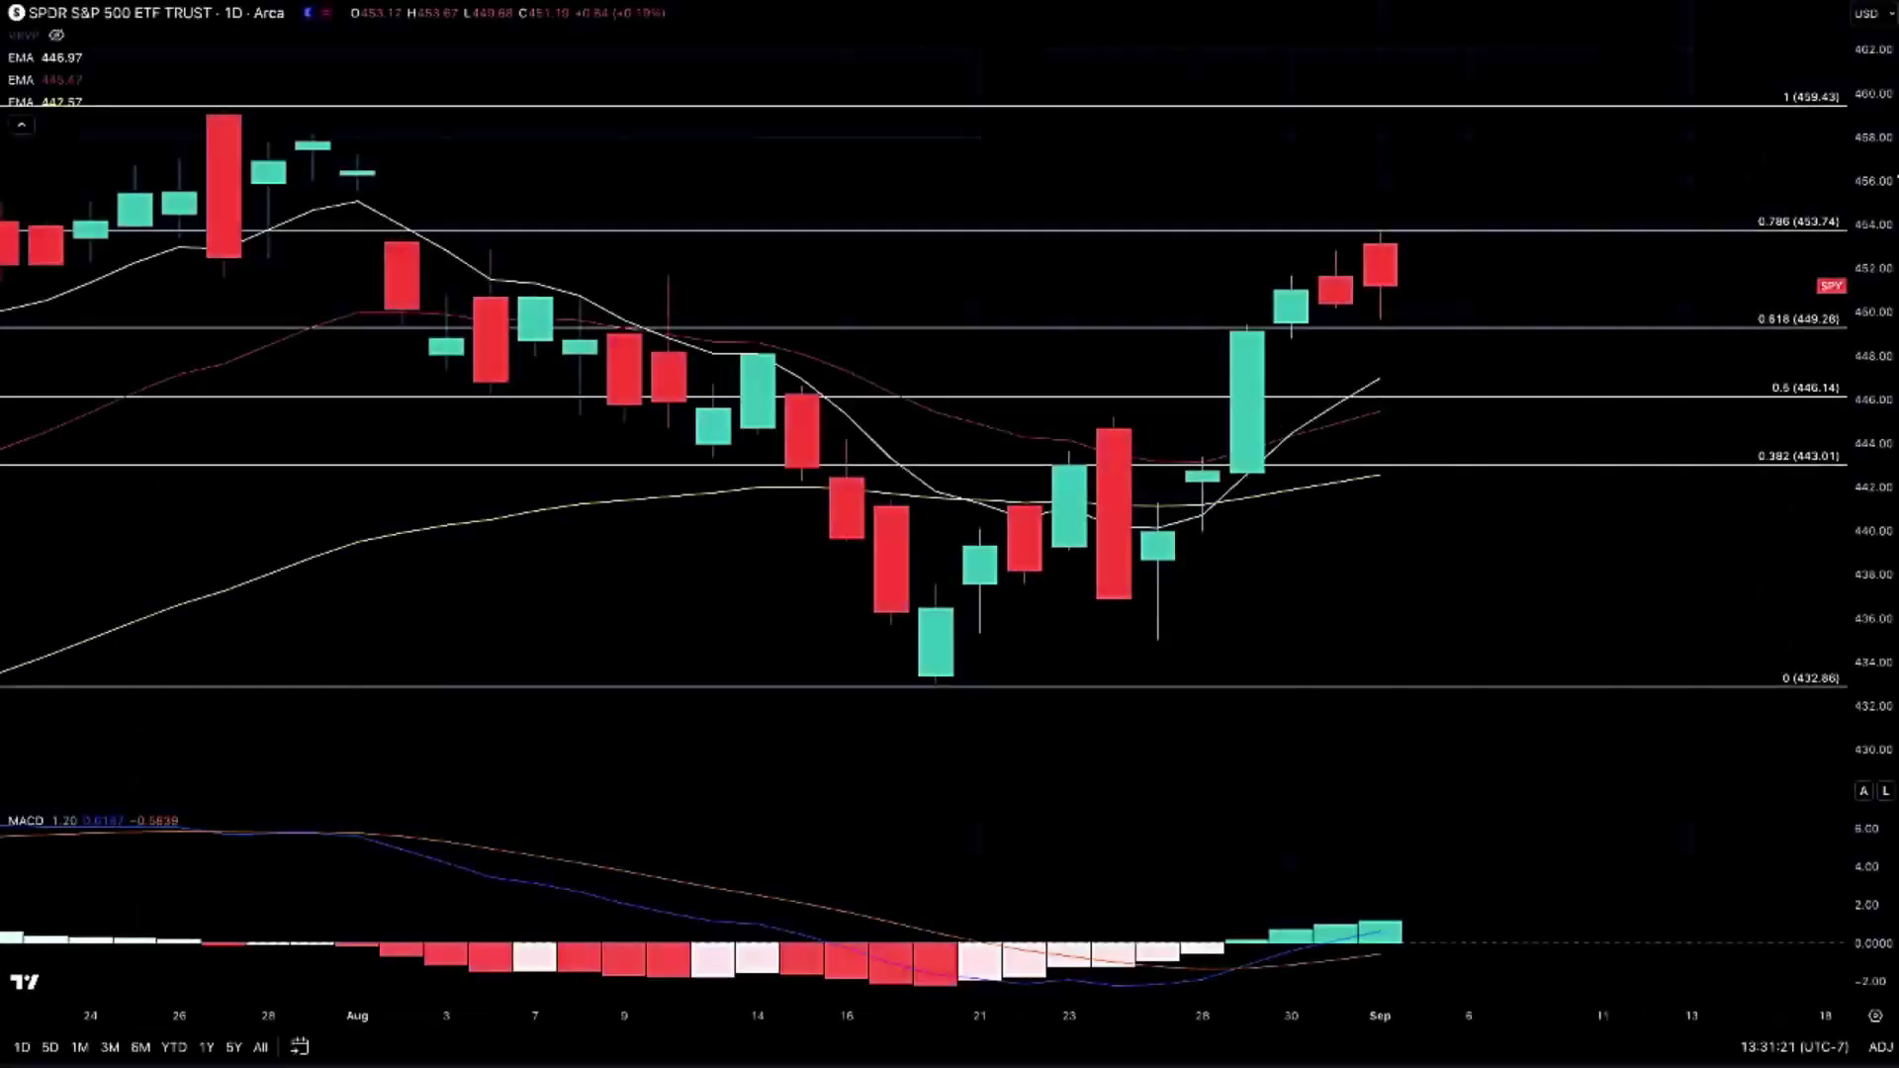
Draw a descending trendline from the late-July high to about 439 near 30 August, box the 28 August candle, and clear the markings.
click(249, 101)
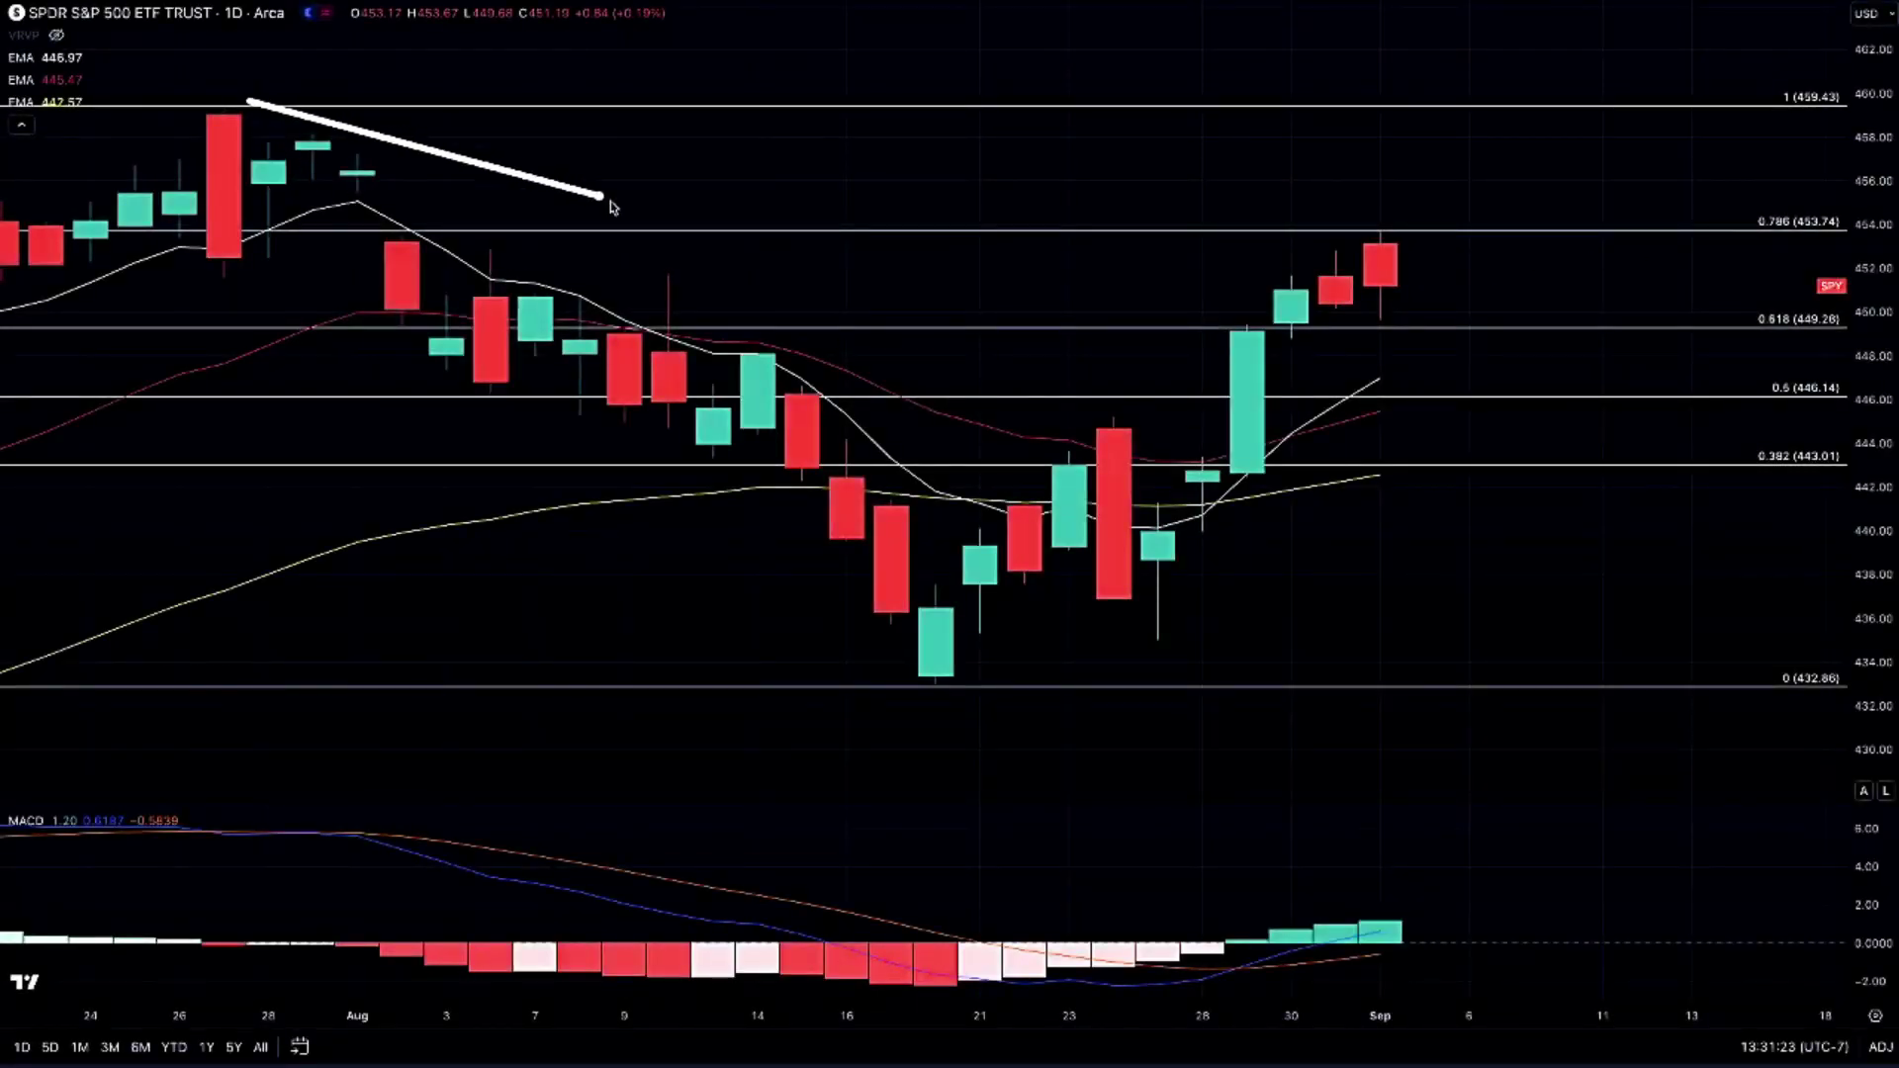
click(1283, 550)
key(alt+shift+r)
drag(1150, 437, 1242, 539)
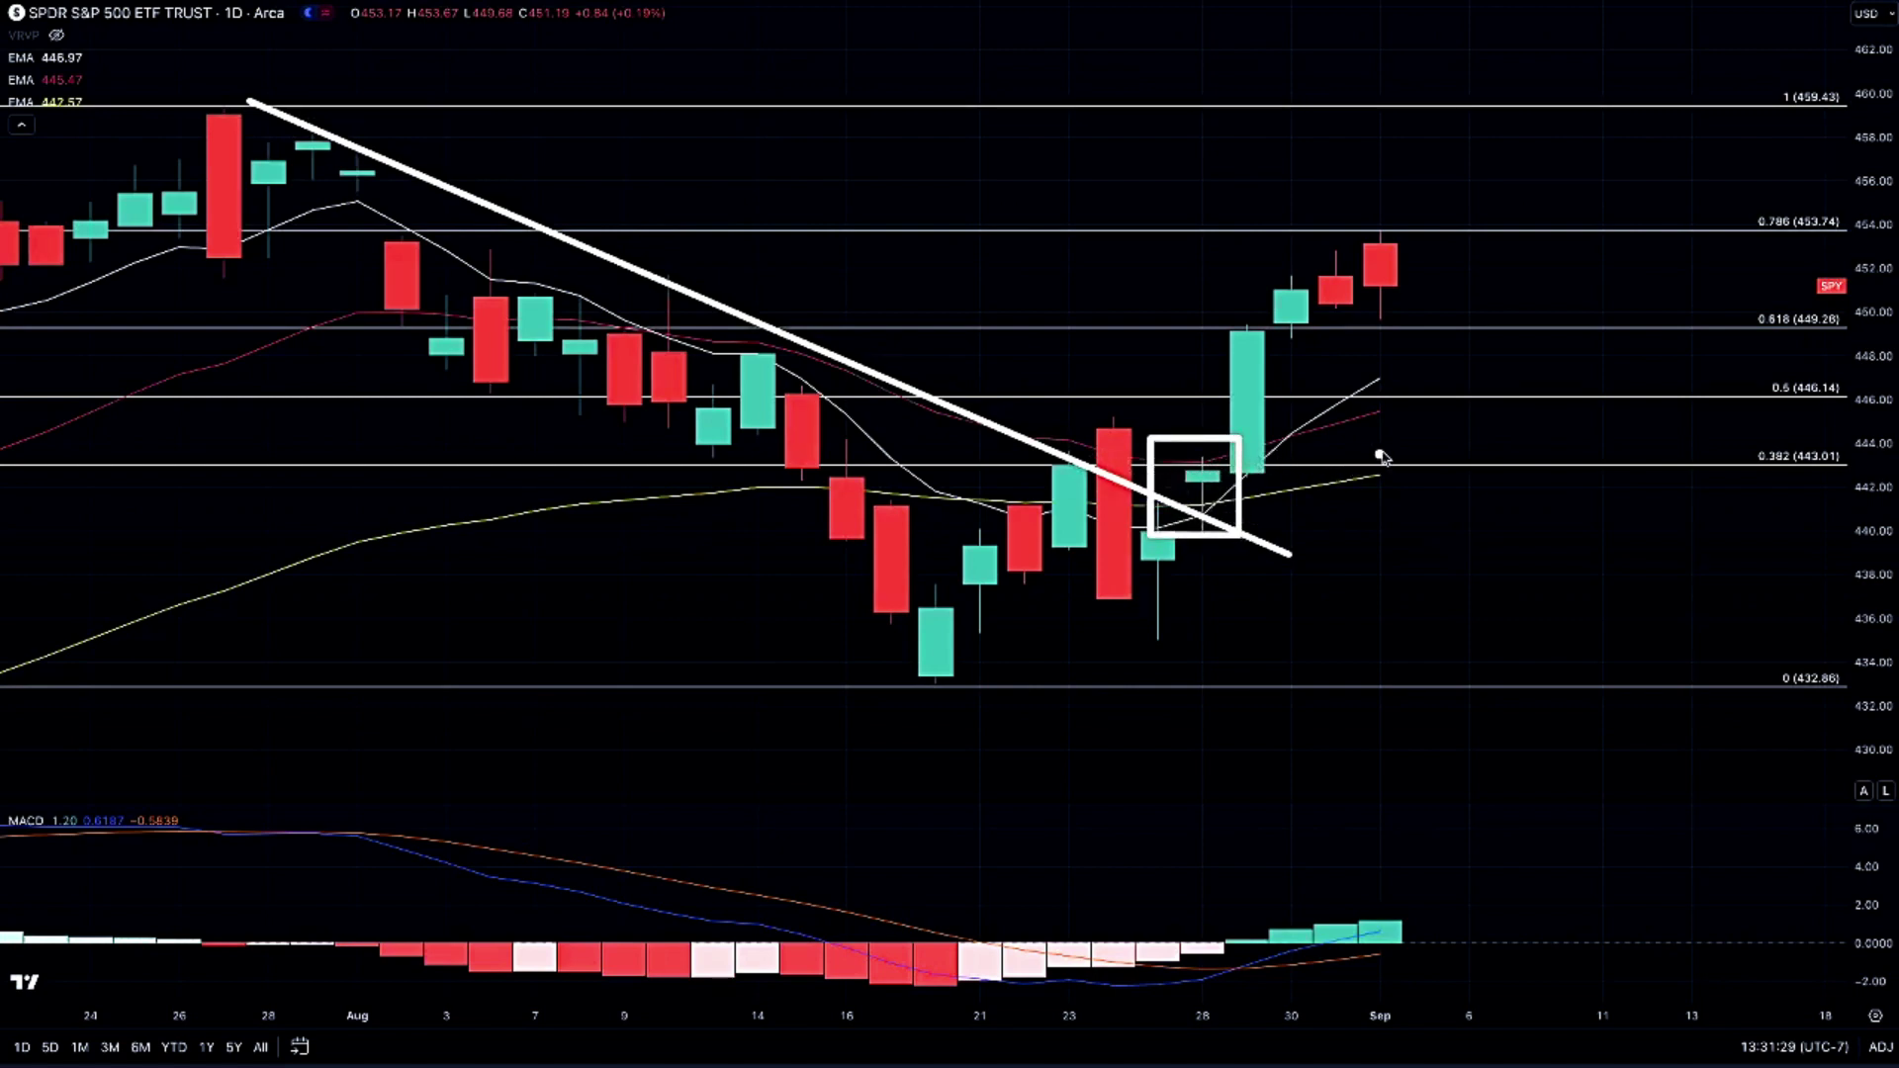
key(Escape)
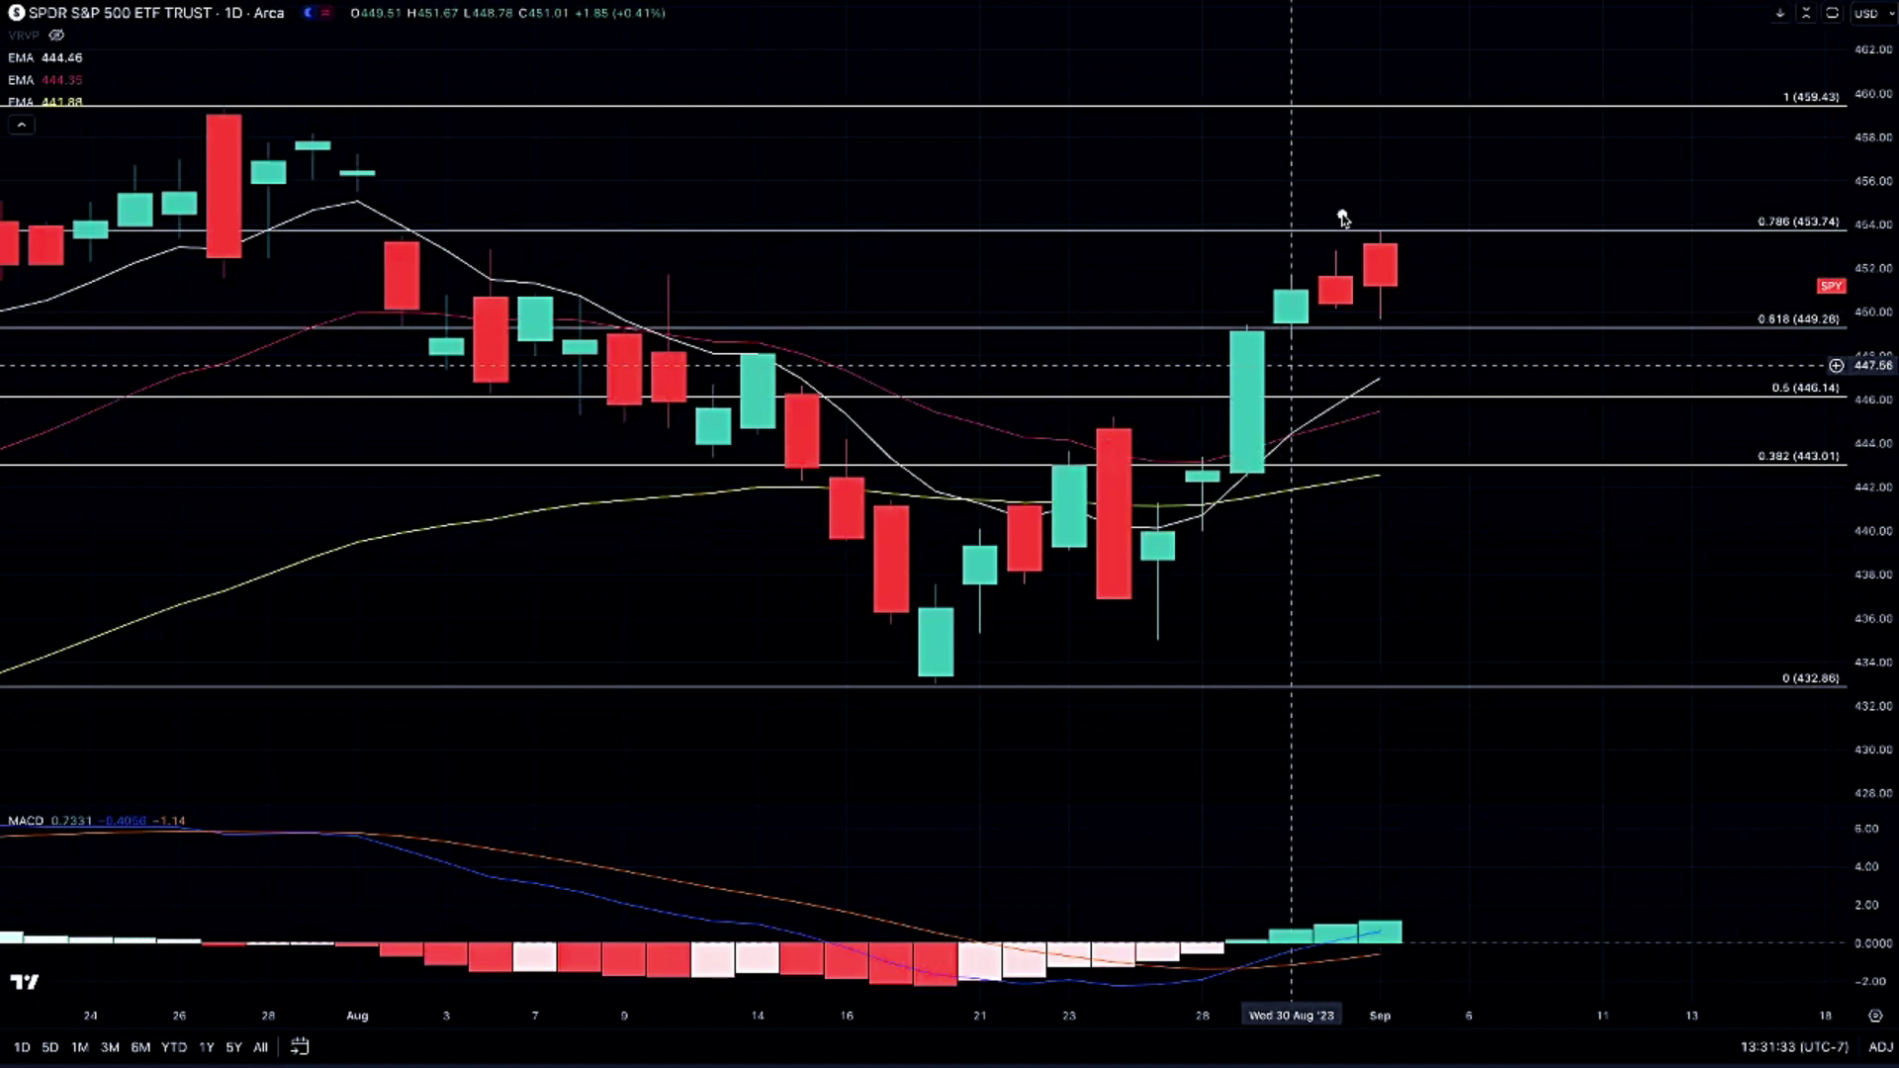
Box the upper part of the 1 September candle at the 0.786 level, clear it, and box it again.
drag(1350, 220, 1419, 273)
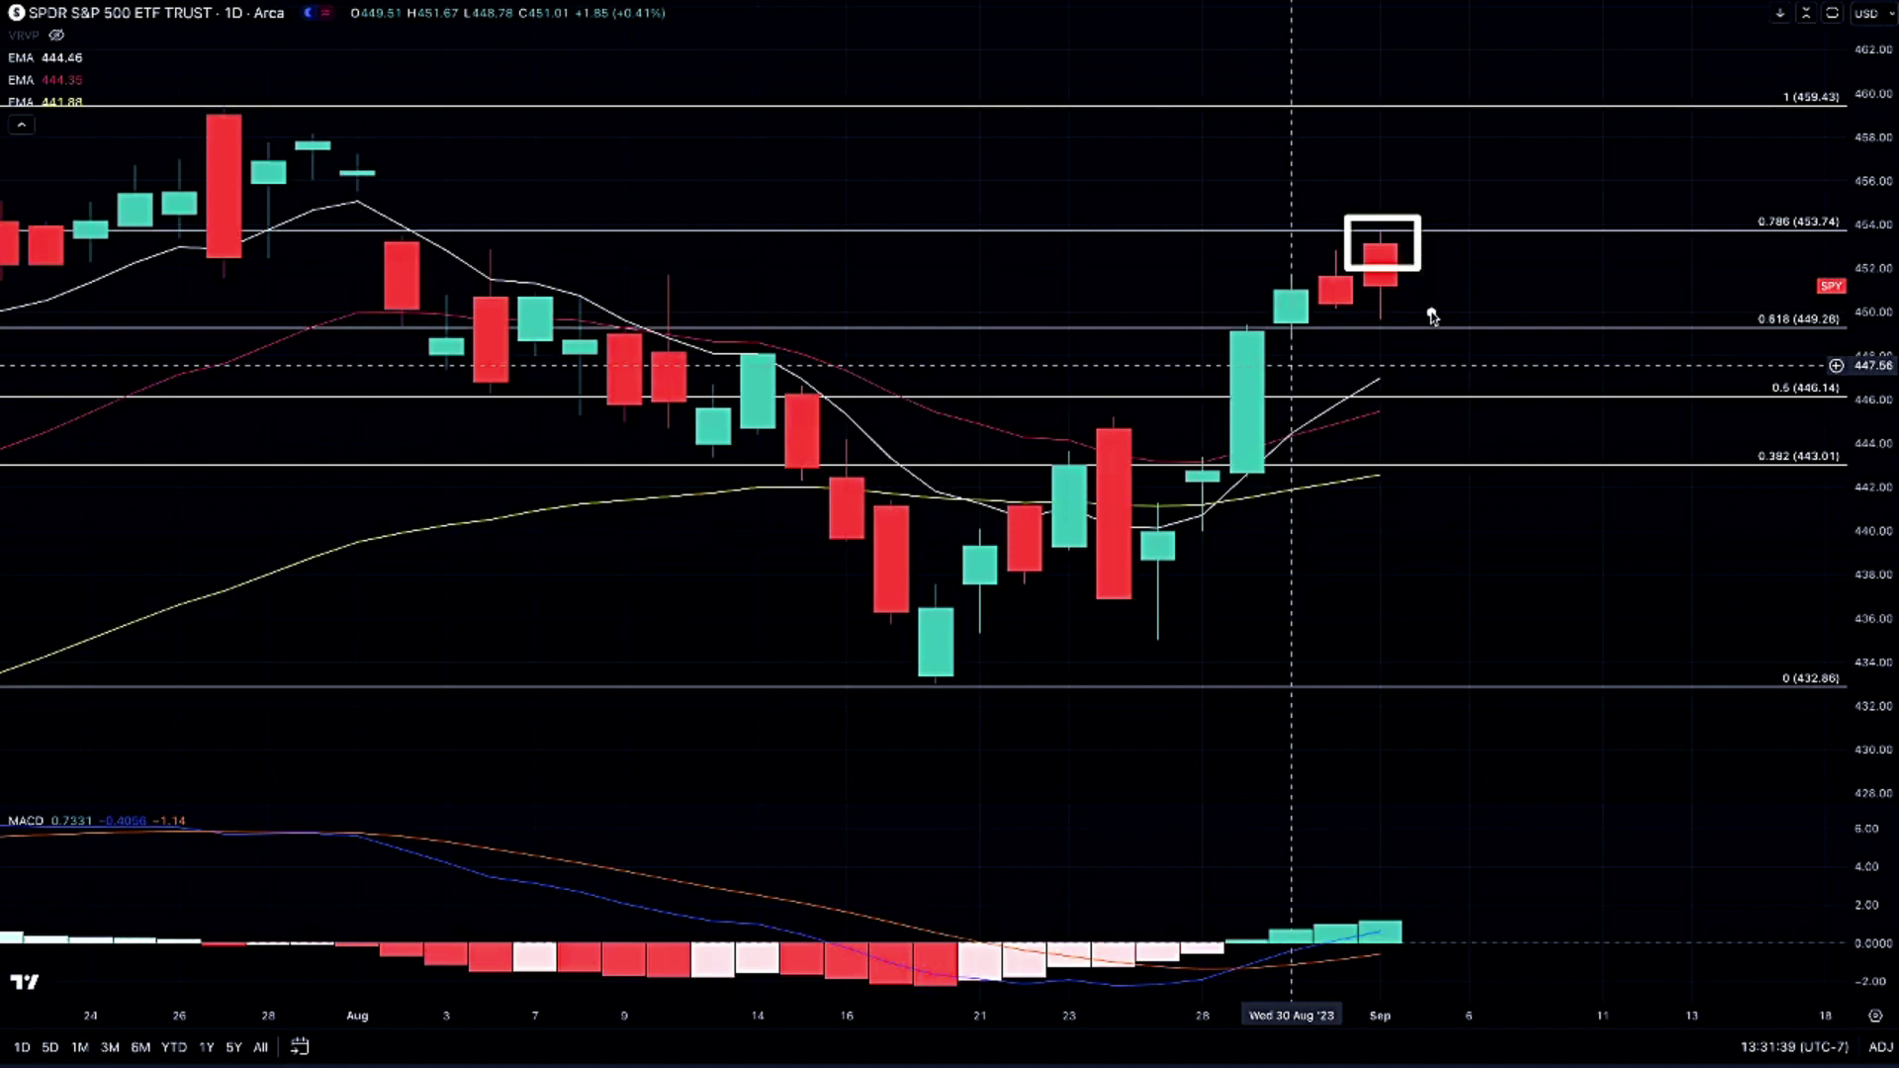
key(Escape)
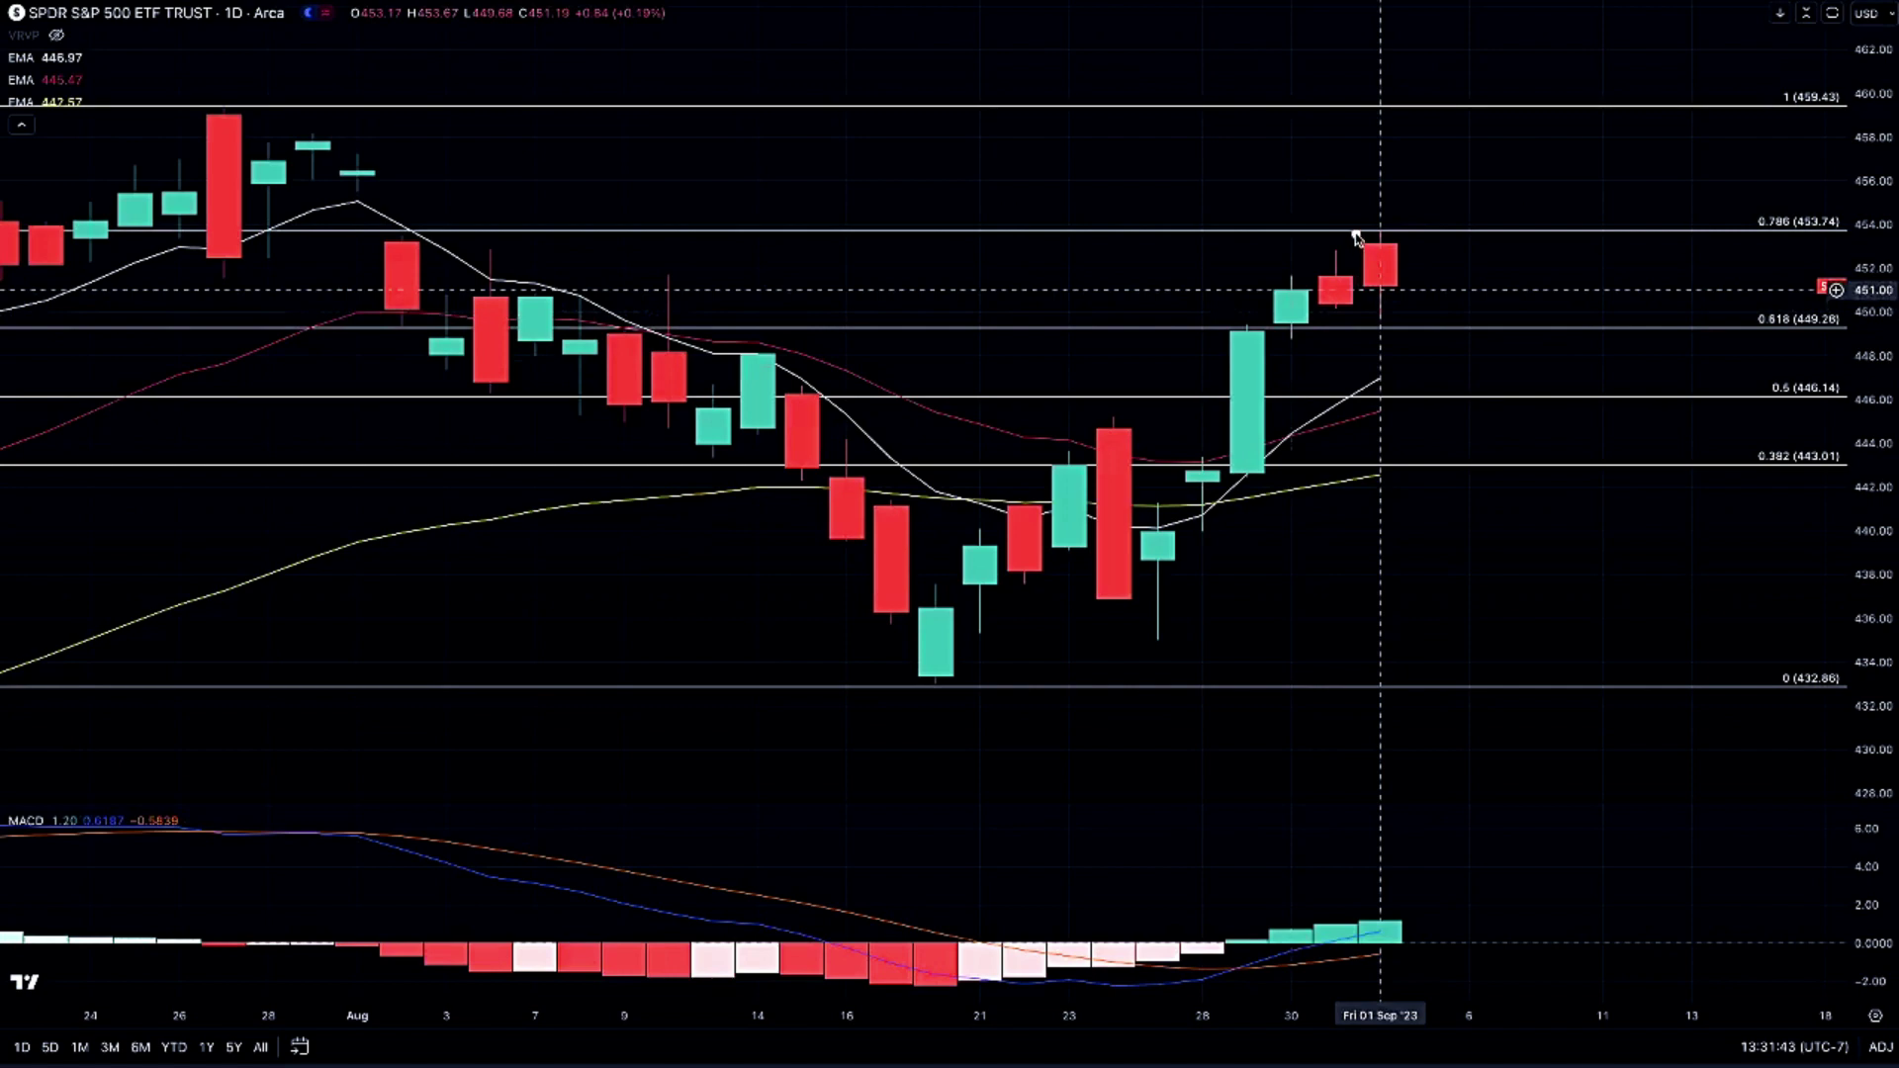
drag(1355, 231, 1409, 281)
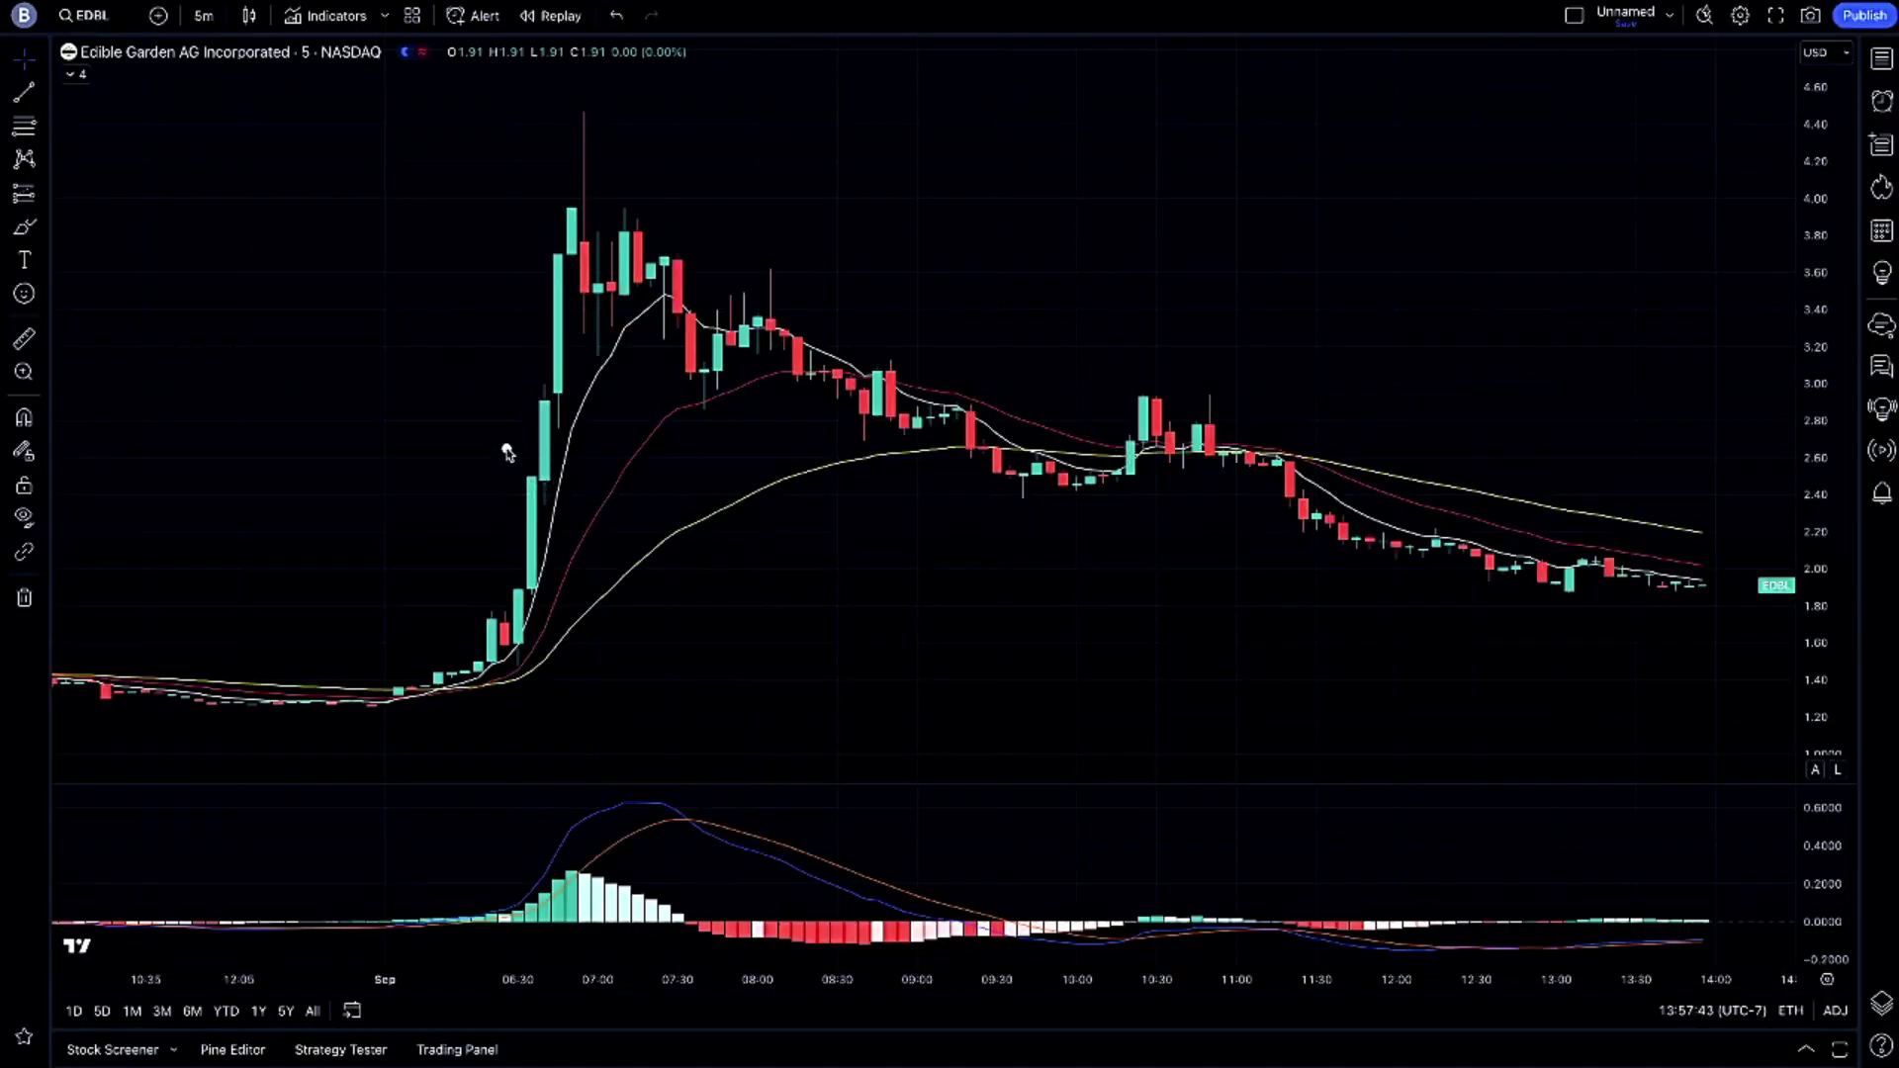
On the EDBL 5-minute chart, box the large green breakout candle and the tip of the spike's upper wick.
drag(487, 507, 591, 560)
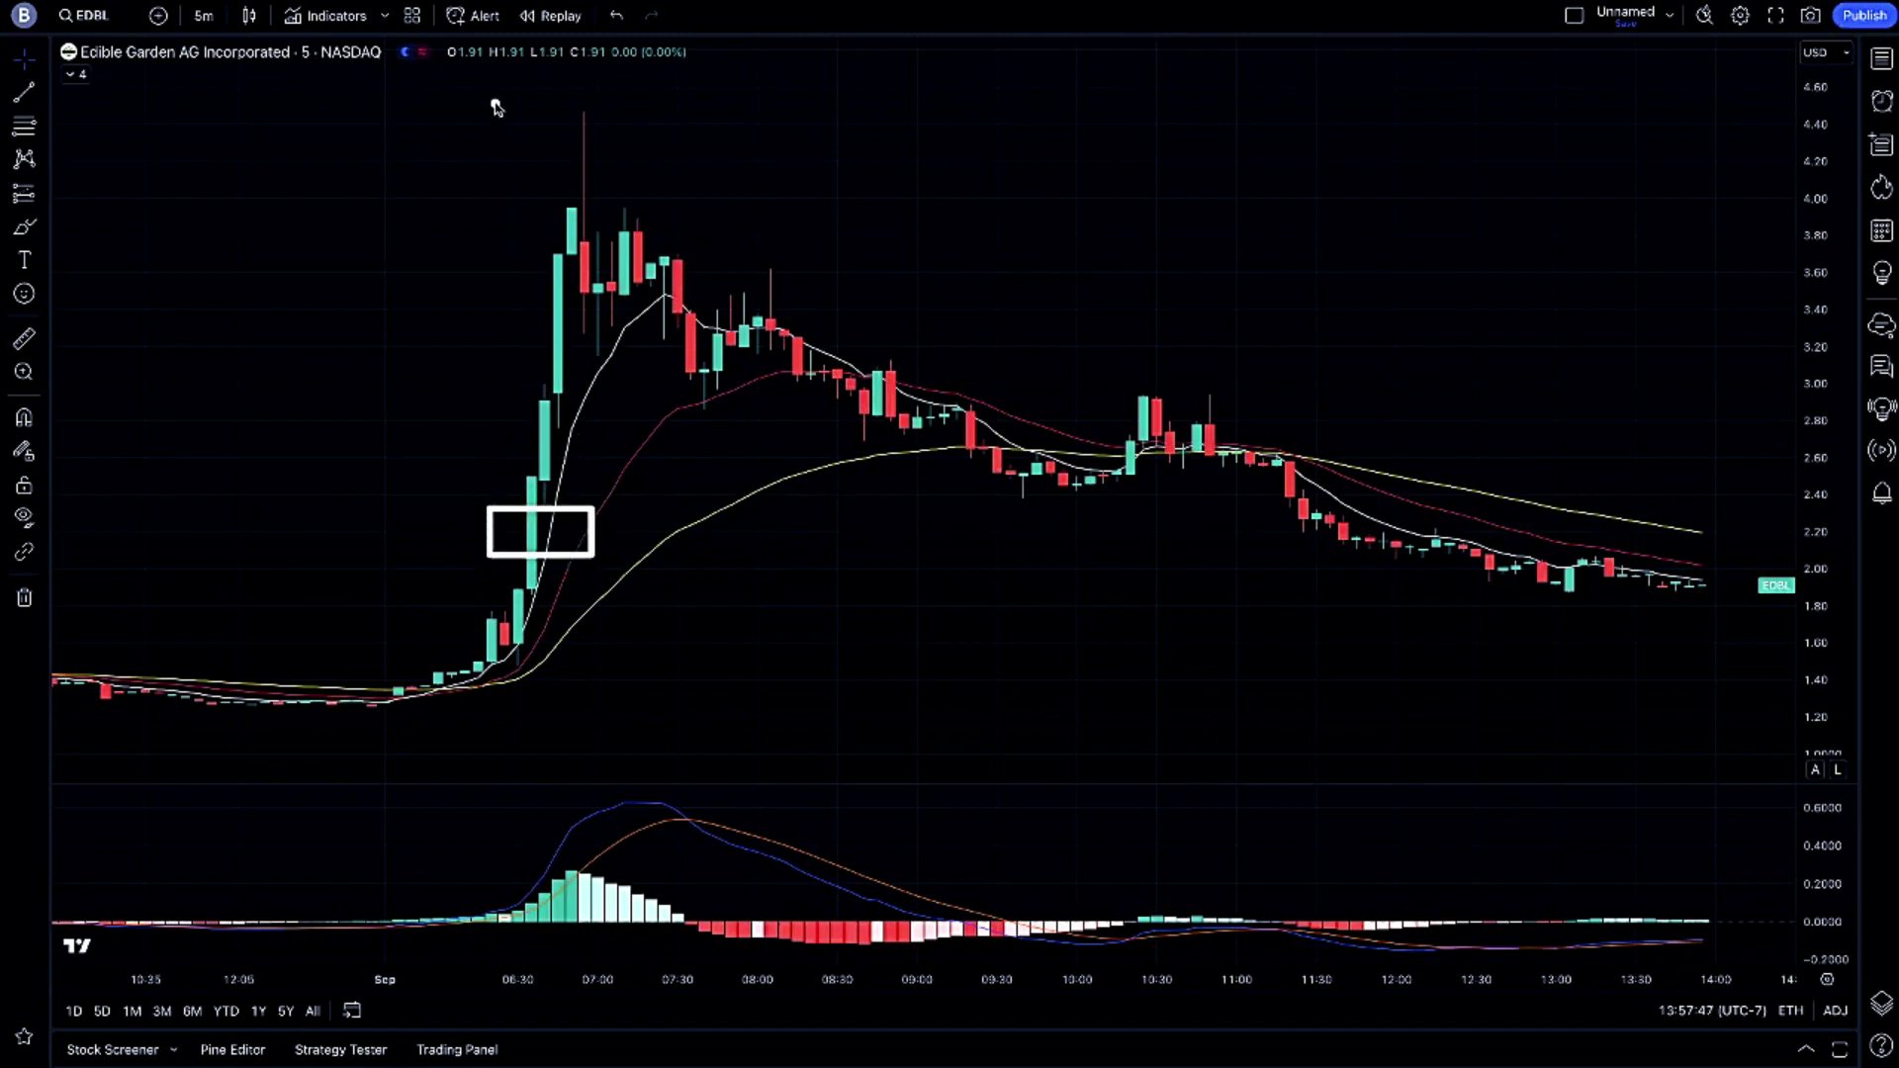
drag(493, 101, 634, 146)
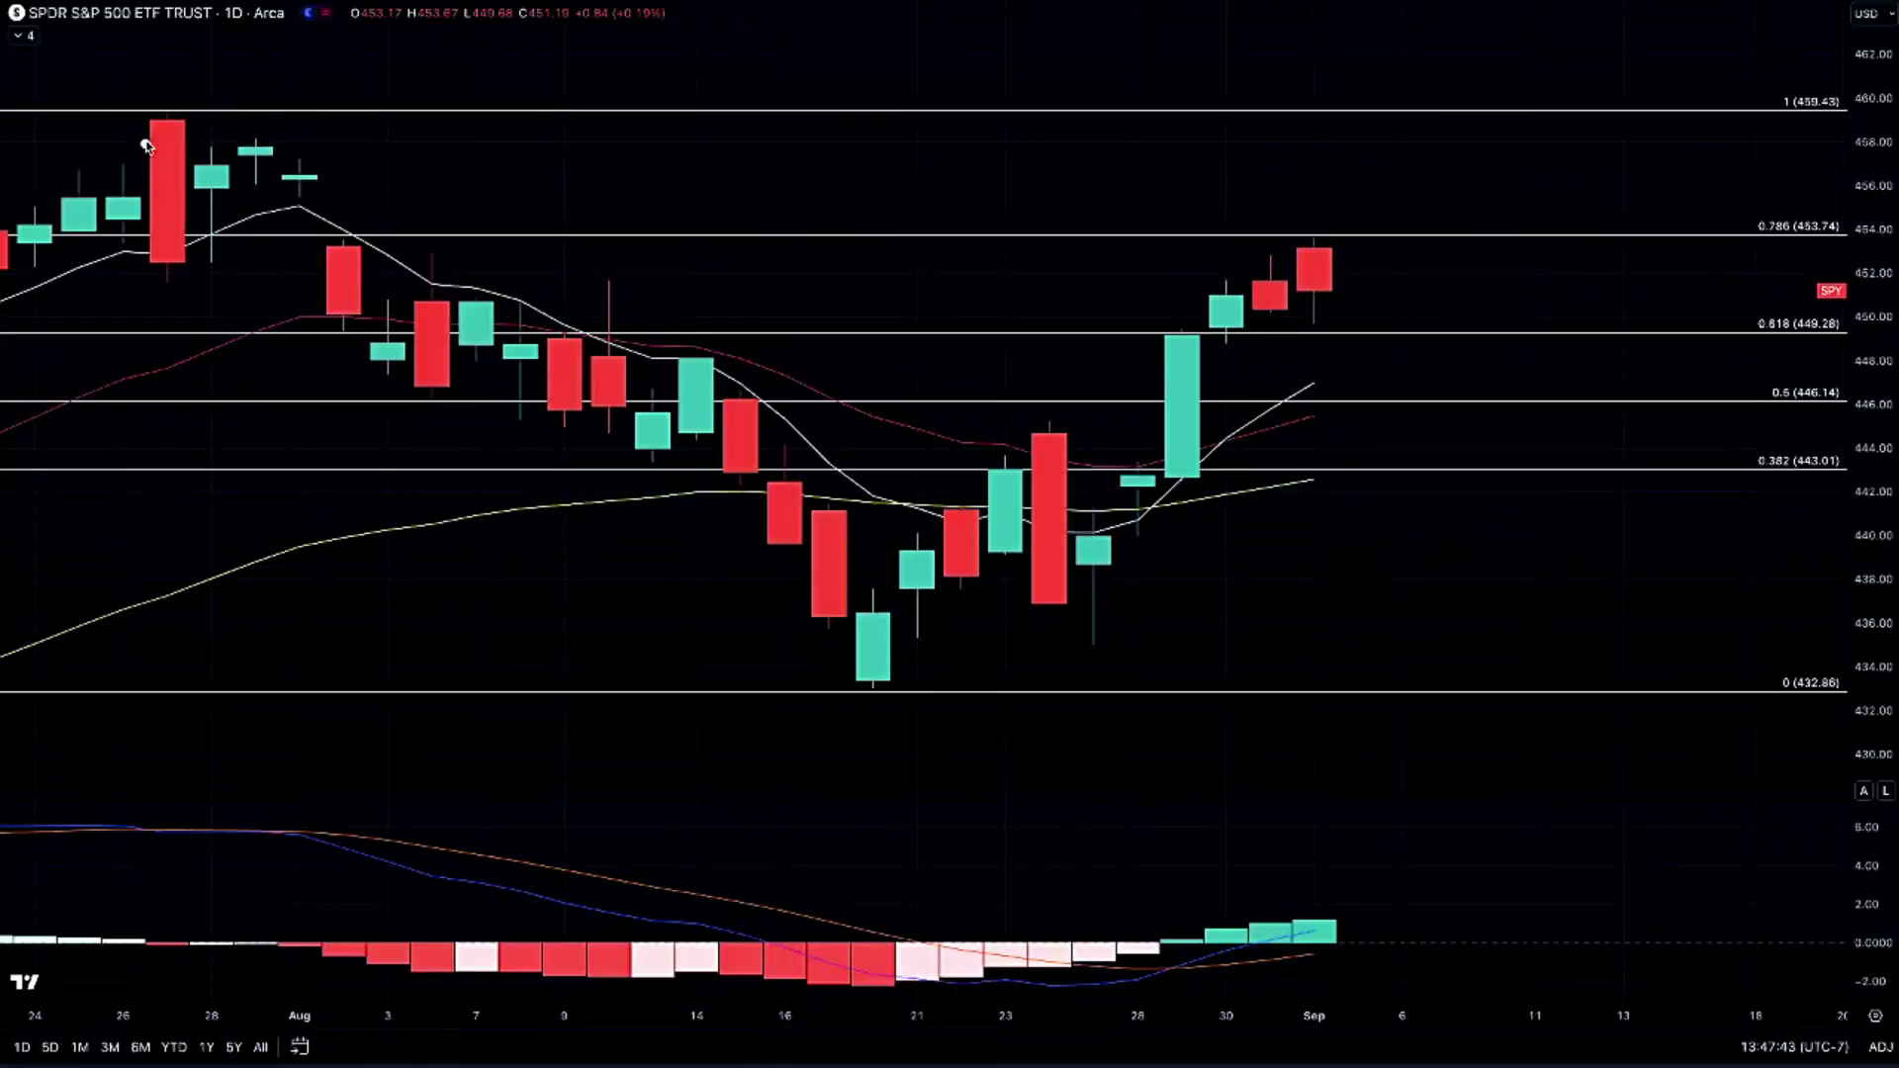
Try marking a descending trendline from the late-July high and the late-August breakout area on the SPY daily chart, then undo both.
mouse_move(156, 106)
mouse_down()
mouse_move(720, 336)
mouse_move(1237, 584)
mouse_up()
mouse_move(1100, 431)
mouse_down()
mouse_move(1153, 467)
mouse_move(1233, 588)
mouse_up()
key(ctrl+z)
key(ctrl+z)
Sketch a projected candle at the 0.618 level with upward extensions of the white and red EMAs, undo the EMA box, and clear the markings.
mouse_move(1339, 324)
mouse_down()
mouse_move(1366, 368)
mouse_move(1320, 396)
mouse_move(1434, 323)
mouse_up()
drag(1315, 421, 1406, 373)
drag(1266, 376, 1351, 431)
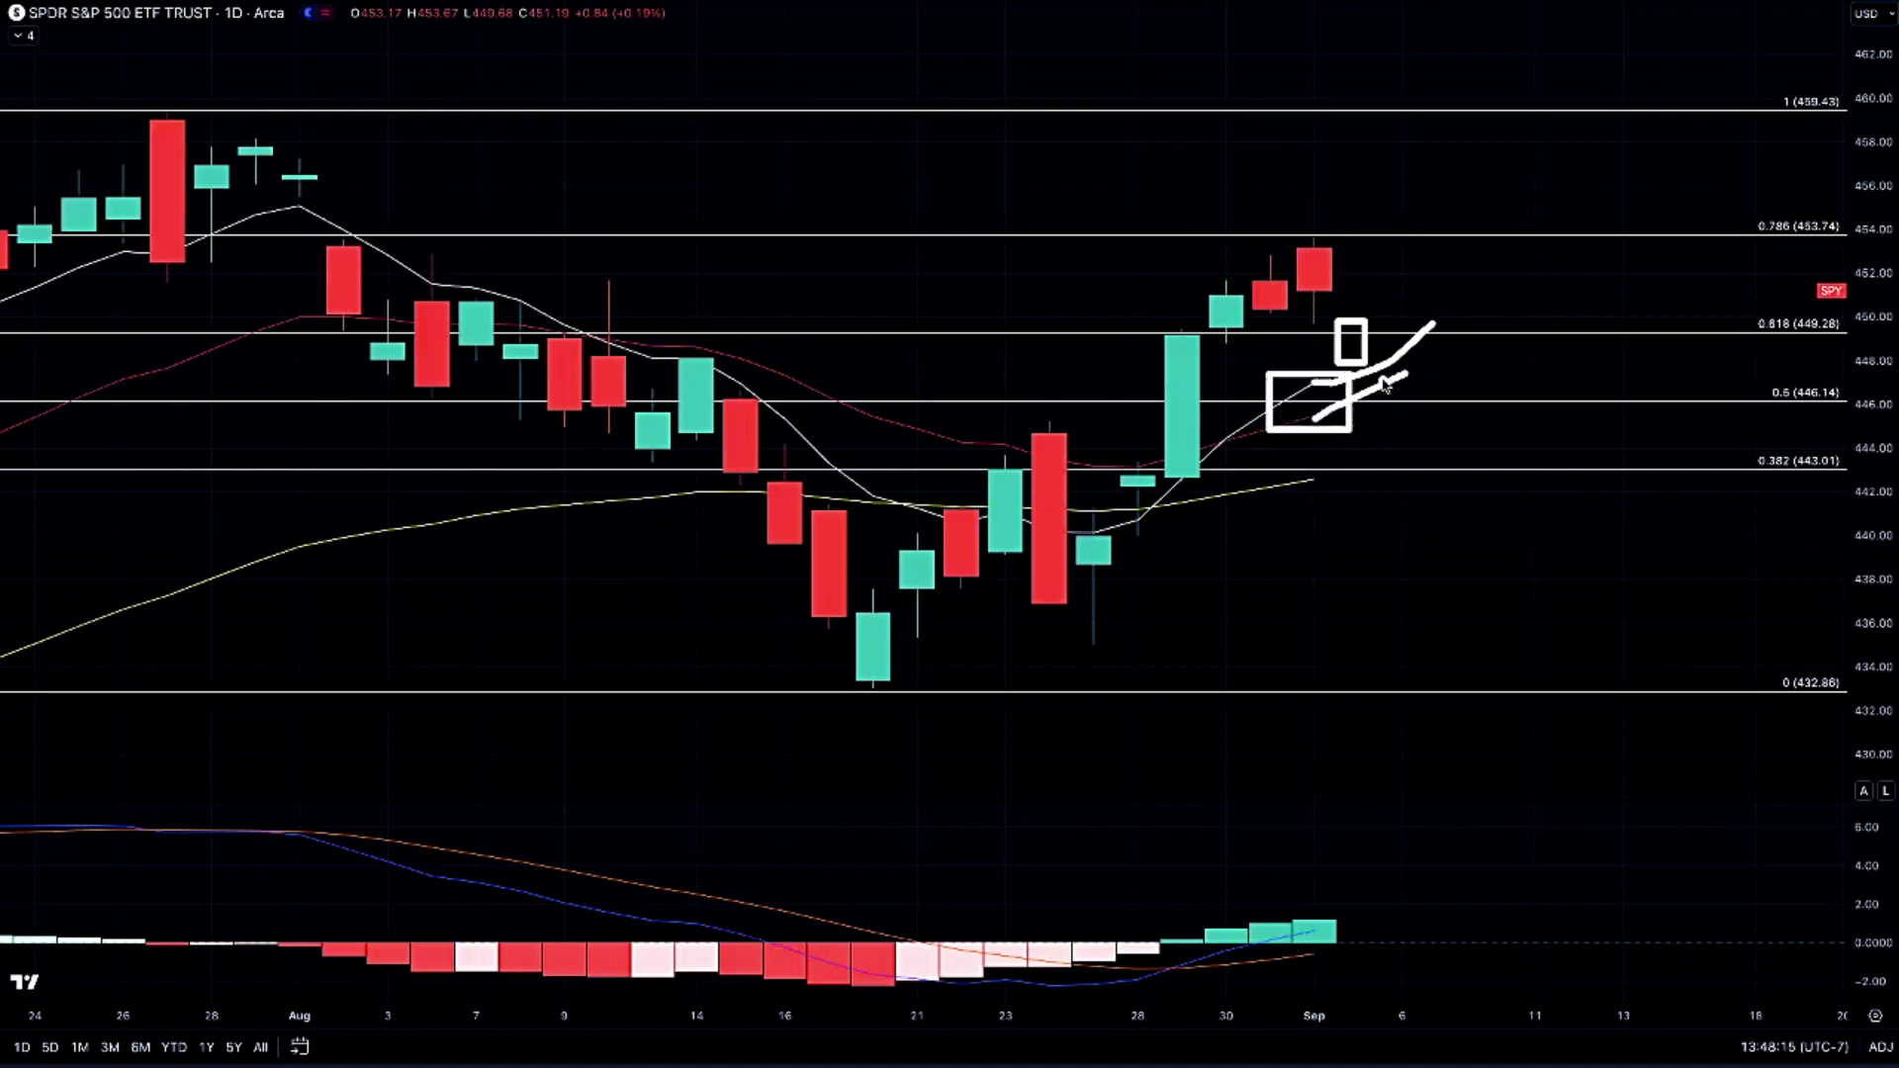
key(ctrl+z)
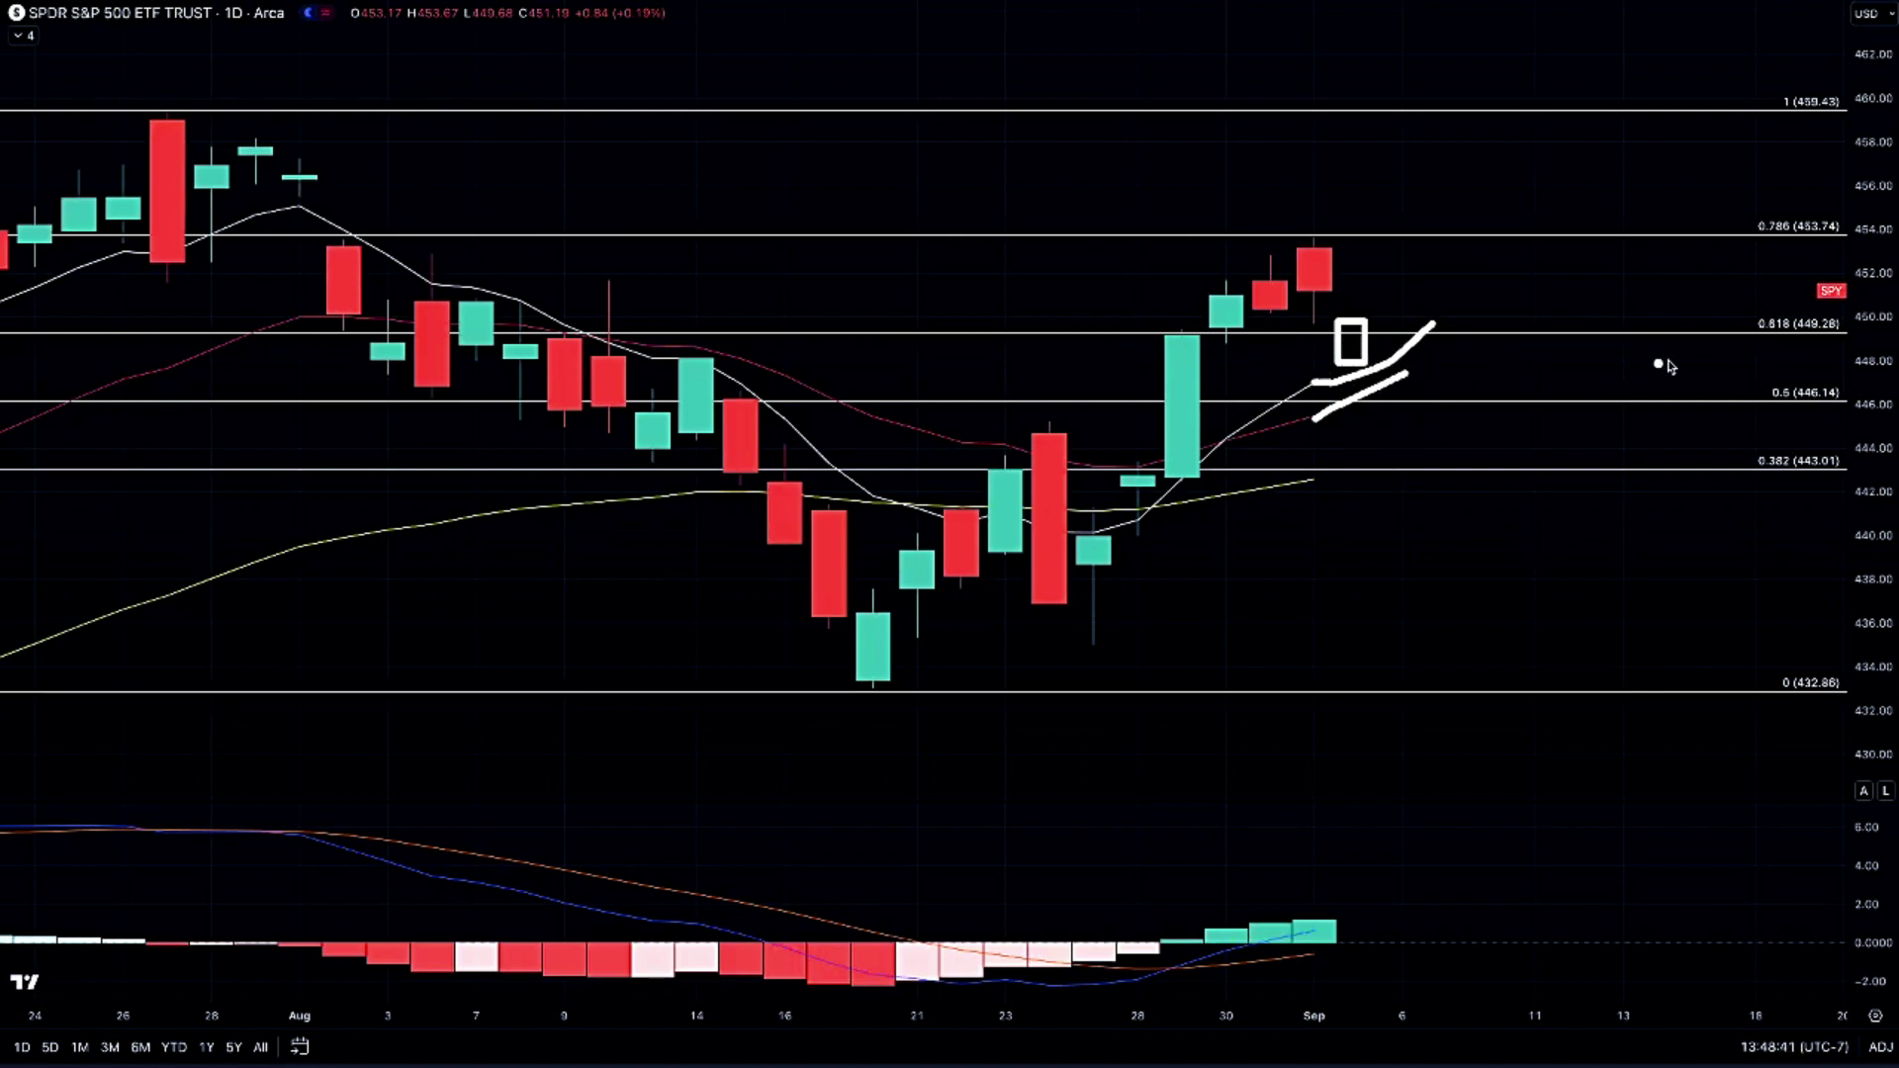
key(Escape)
Draw an ascending trendline from the 432.86 low to the 0.618 level, with projected candles along it and a box between 0.618 and 0.786.
drag(1878, 237, 1878, 328)
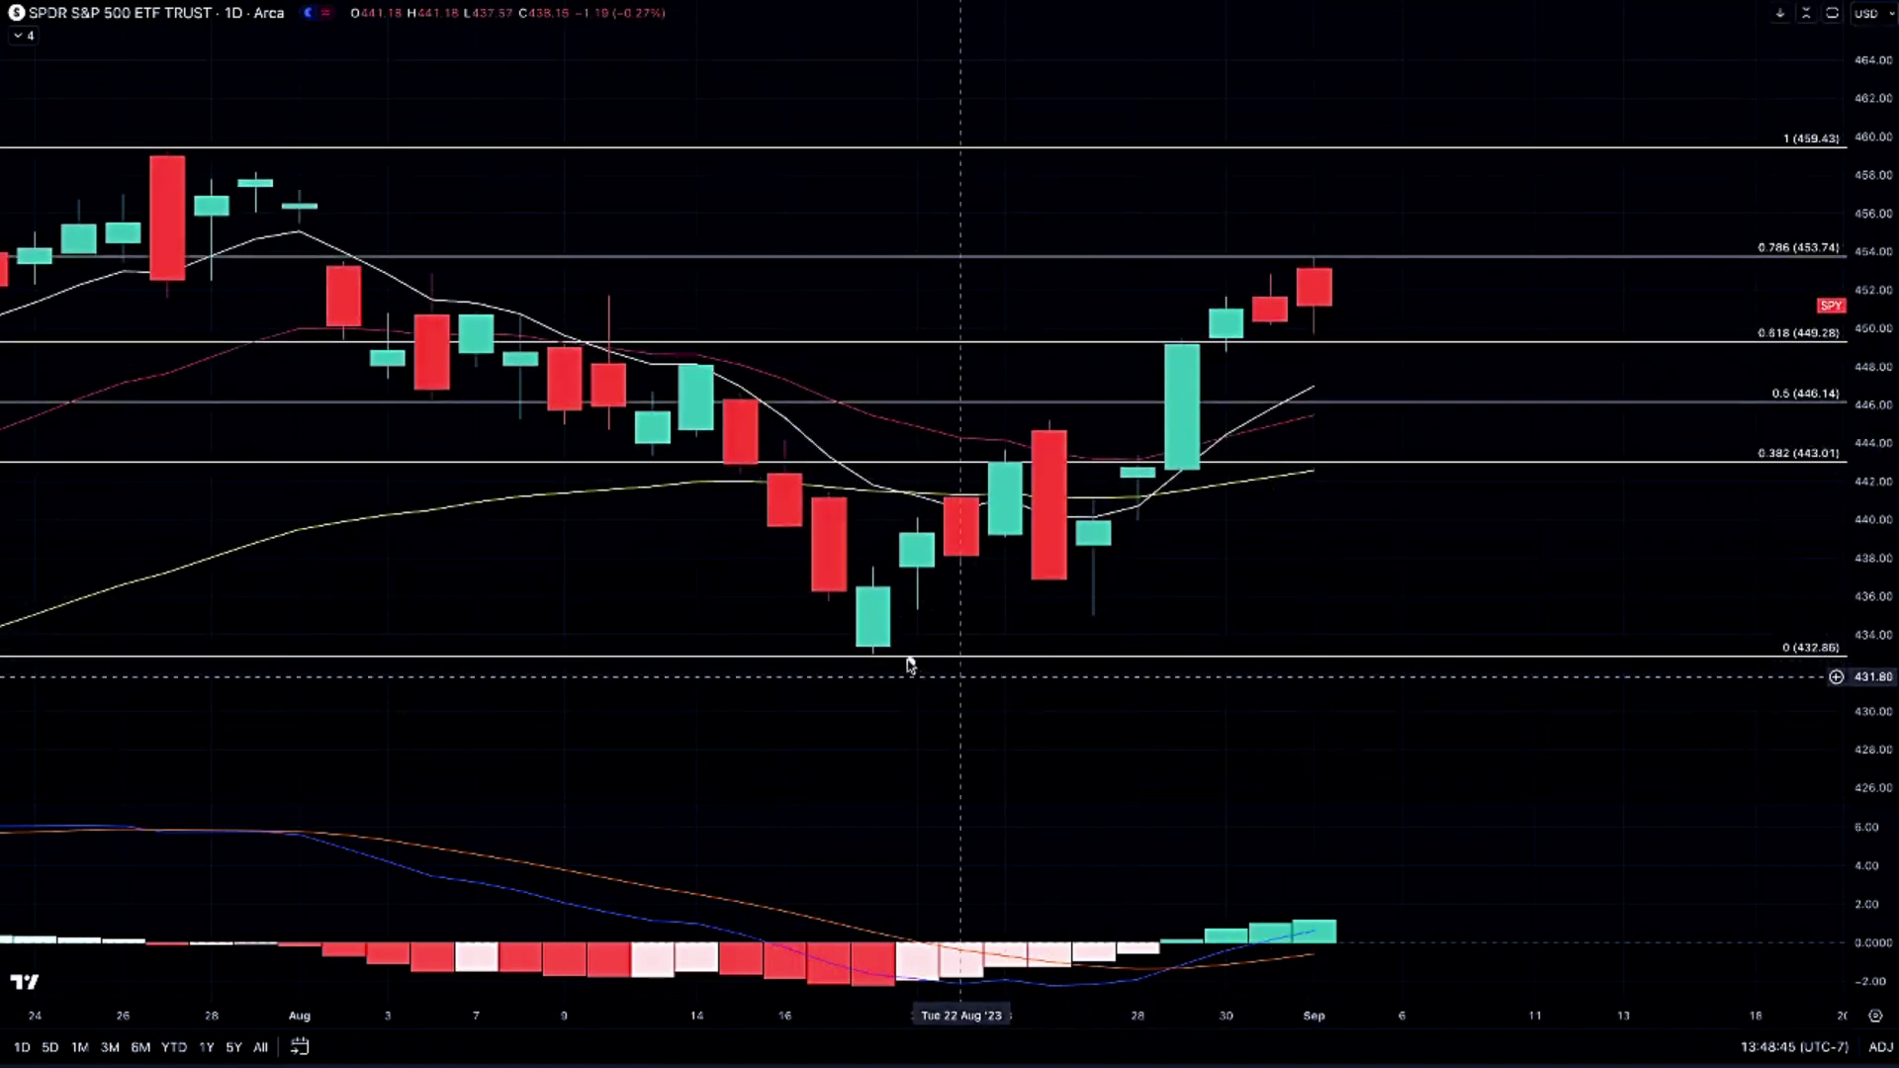
mouse_move(865, 651)
mouse_down()
mouse_move(1121, 584)
mouse_move(1469, 351)
mouse_up()
drag(1326, 374, 1360, 409)
drag(1367, 323, 1400, 370)
drag(1405, 255, 1469, 339)
drag(1359, 248, 1499, 344)
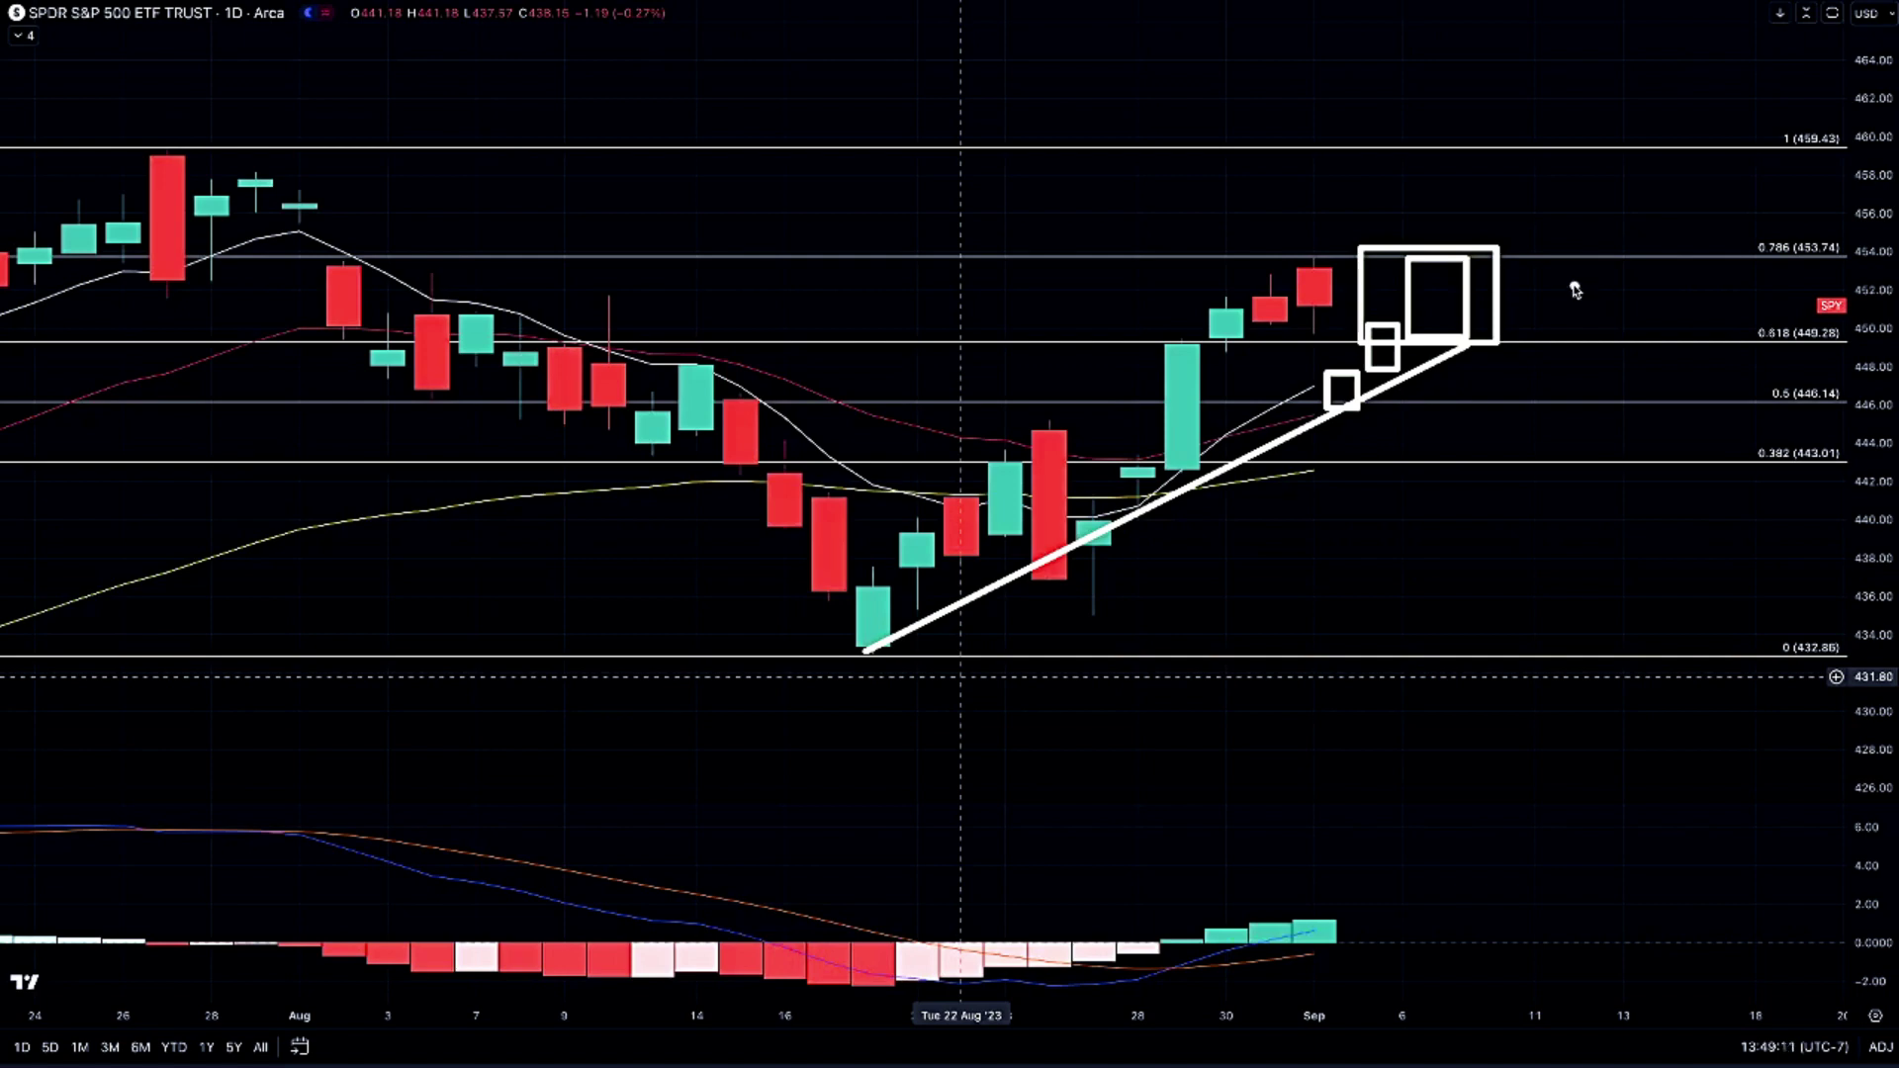
Box the 0.786 level label, then undo all the boxes and the ascending trendline.
drag(1738, 219, 1837, 284)
key(super+z)
key(super+z)
key(super+z)
key(super+z)
key(ctrl+z)
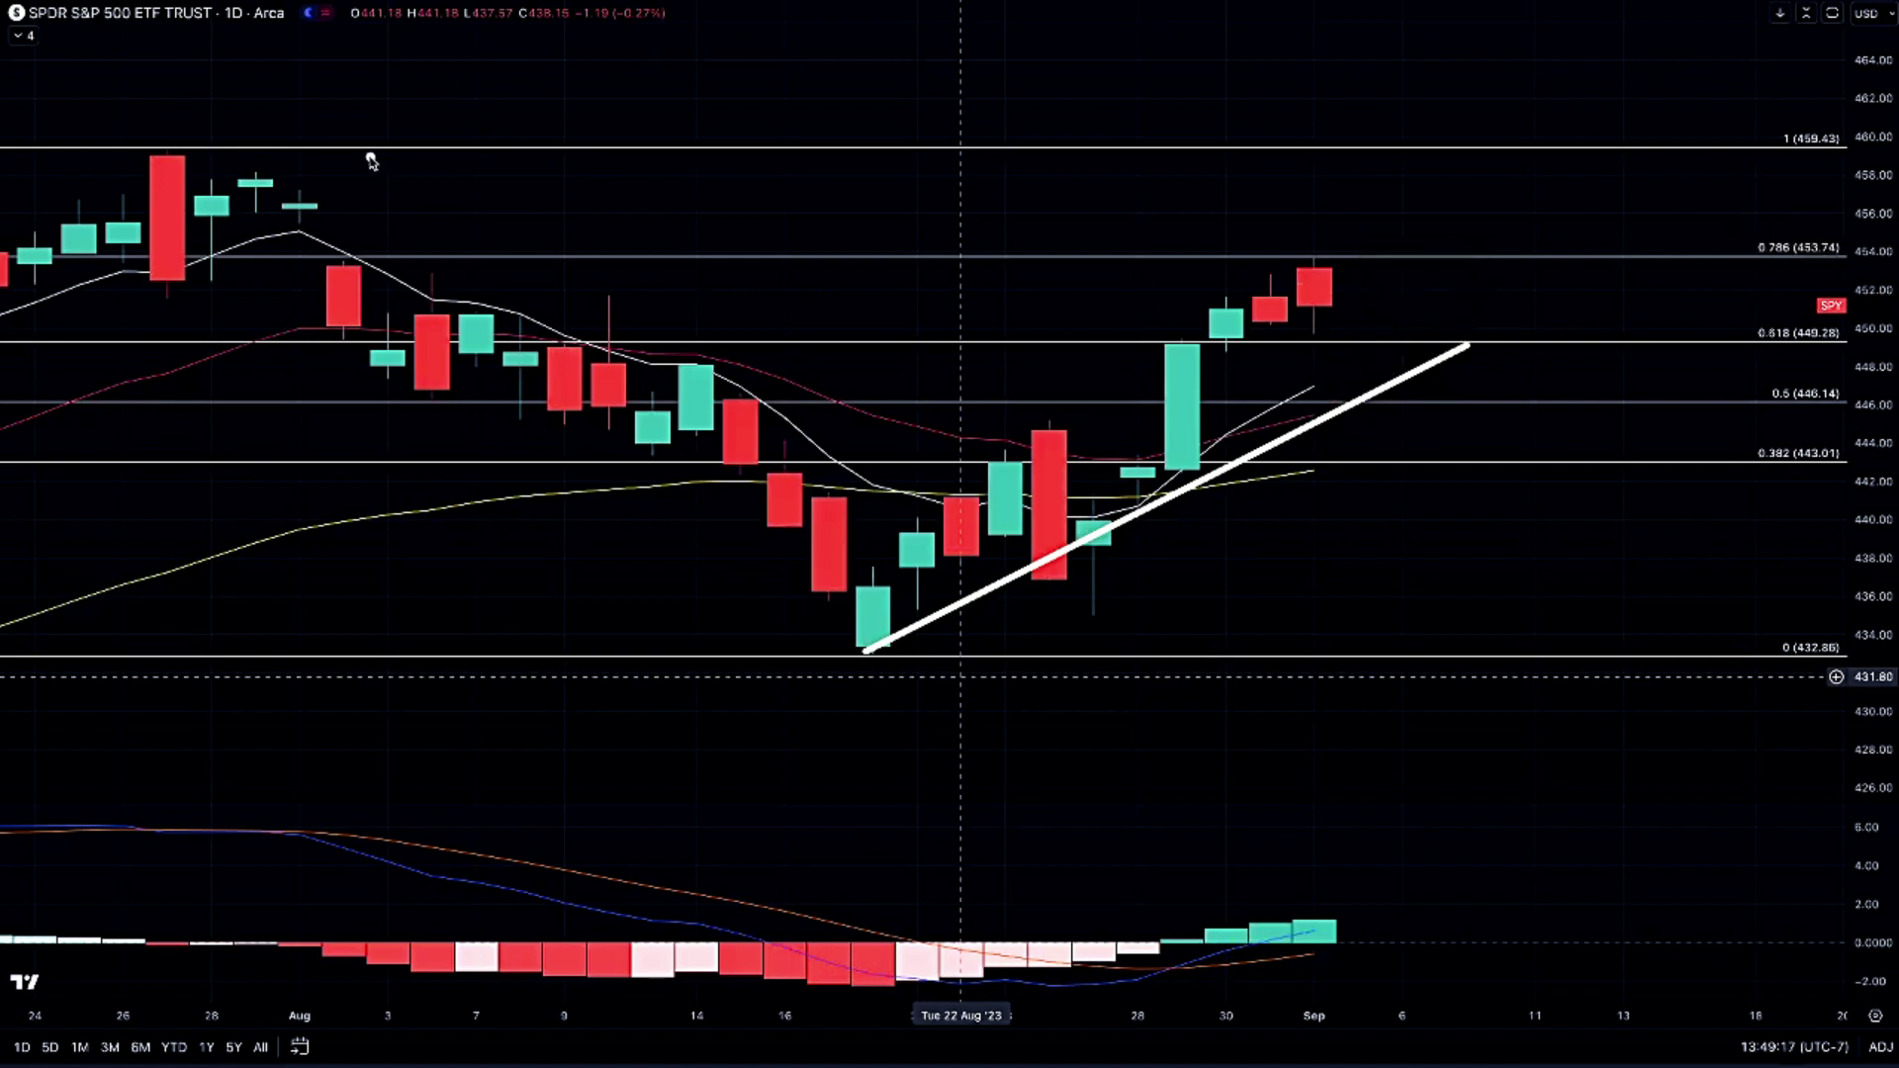
key(ctrl+z)
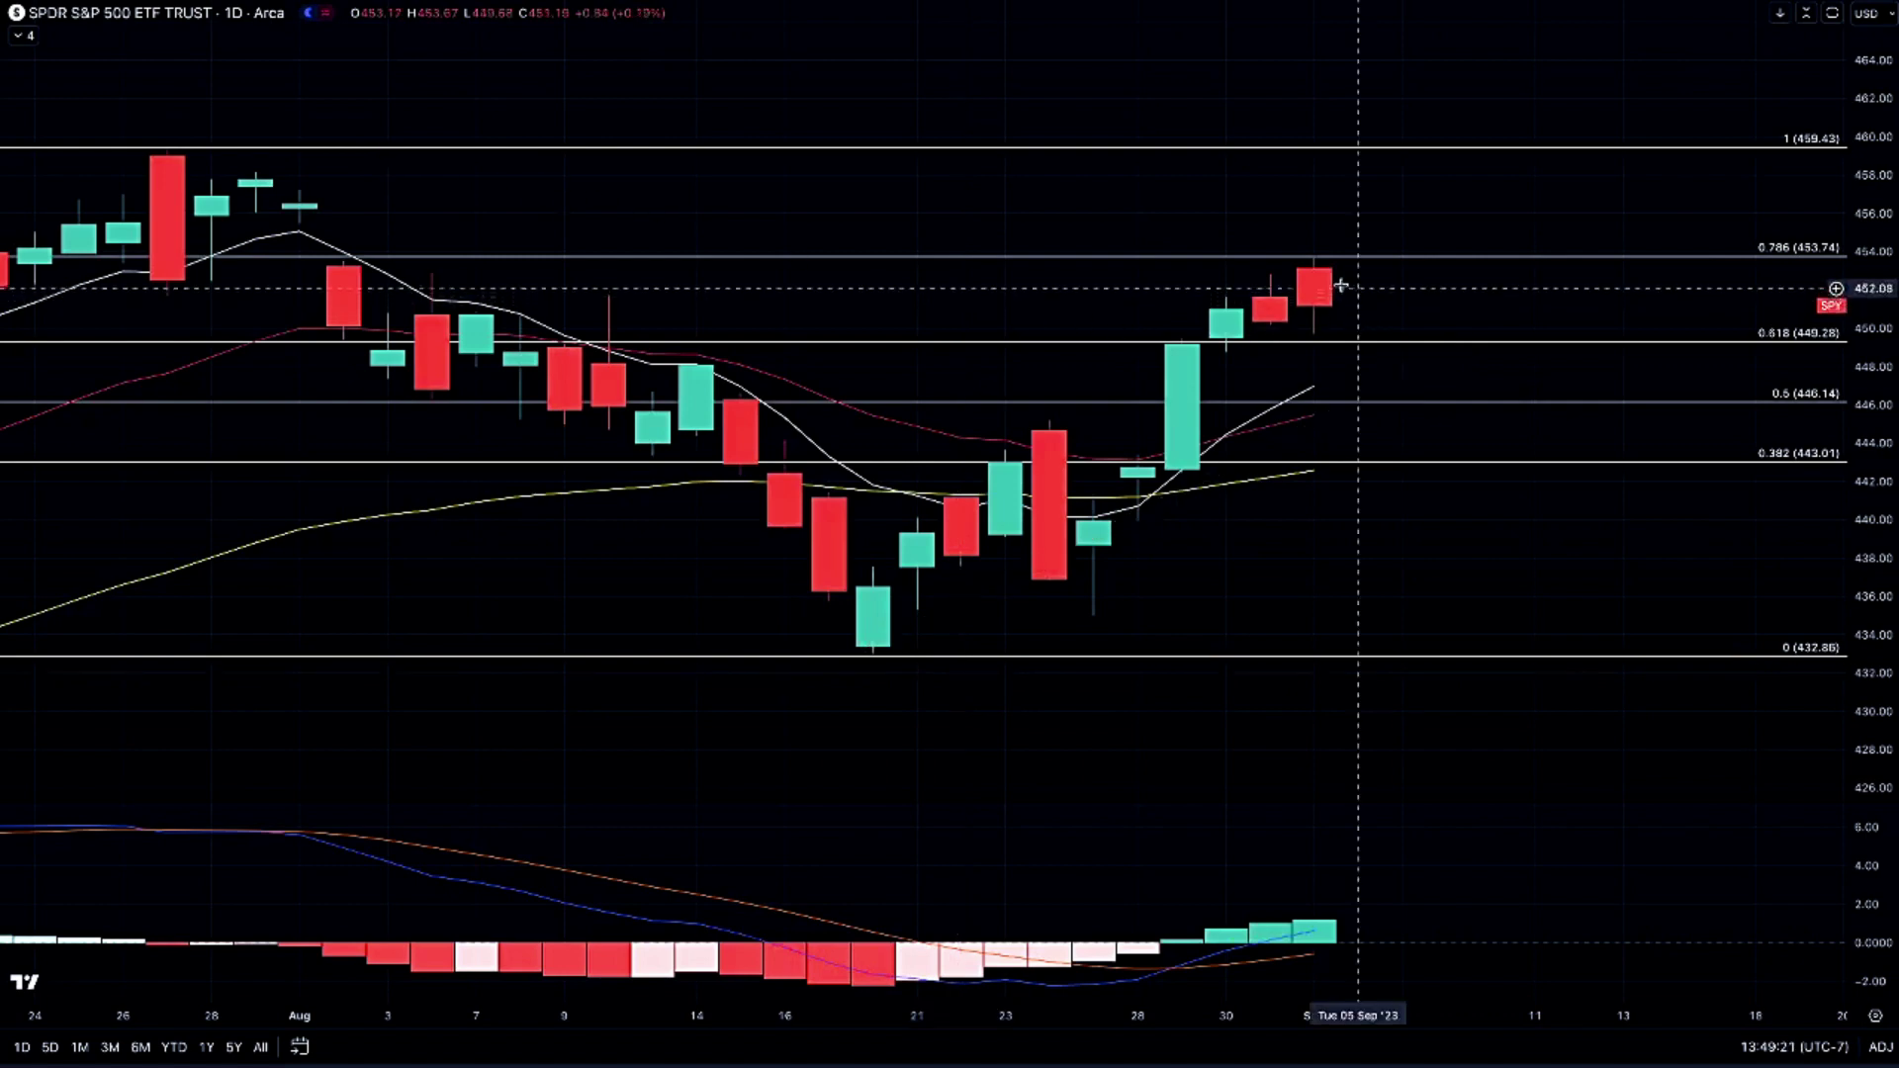
Try boxing the 1 September candle's top and sketching two projected candles above the 0.618 level with a rising EMA line, undoing each marking.
drag(1293, 243, 1348, 273)
key(ctrl+z)
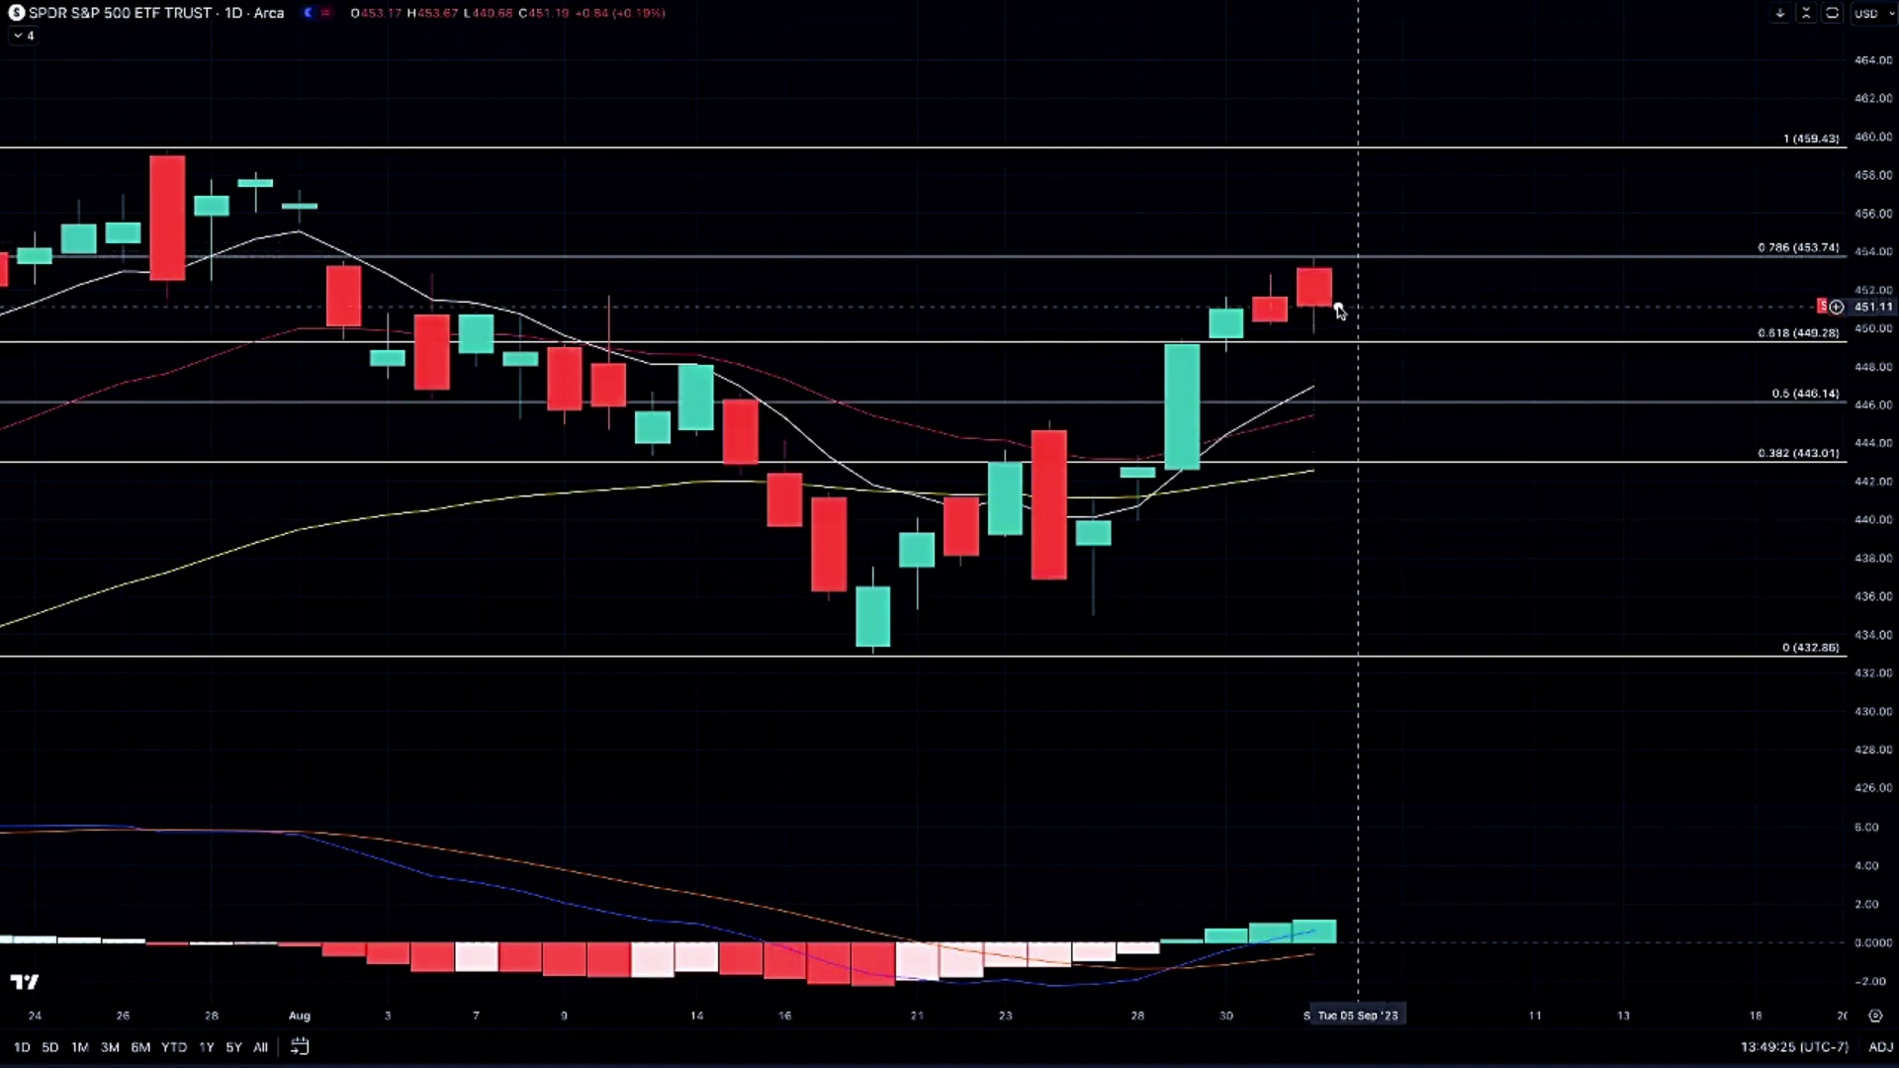
mouse_move(1341, 308)
mouse_down()
mouse_move(1374, 341)
mouse_move(1412, 315)
mouse_move(1417, 338)
mouse_up()
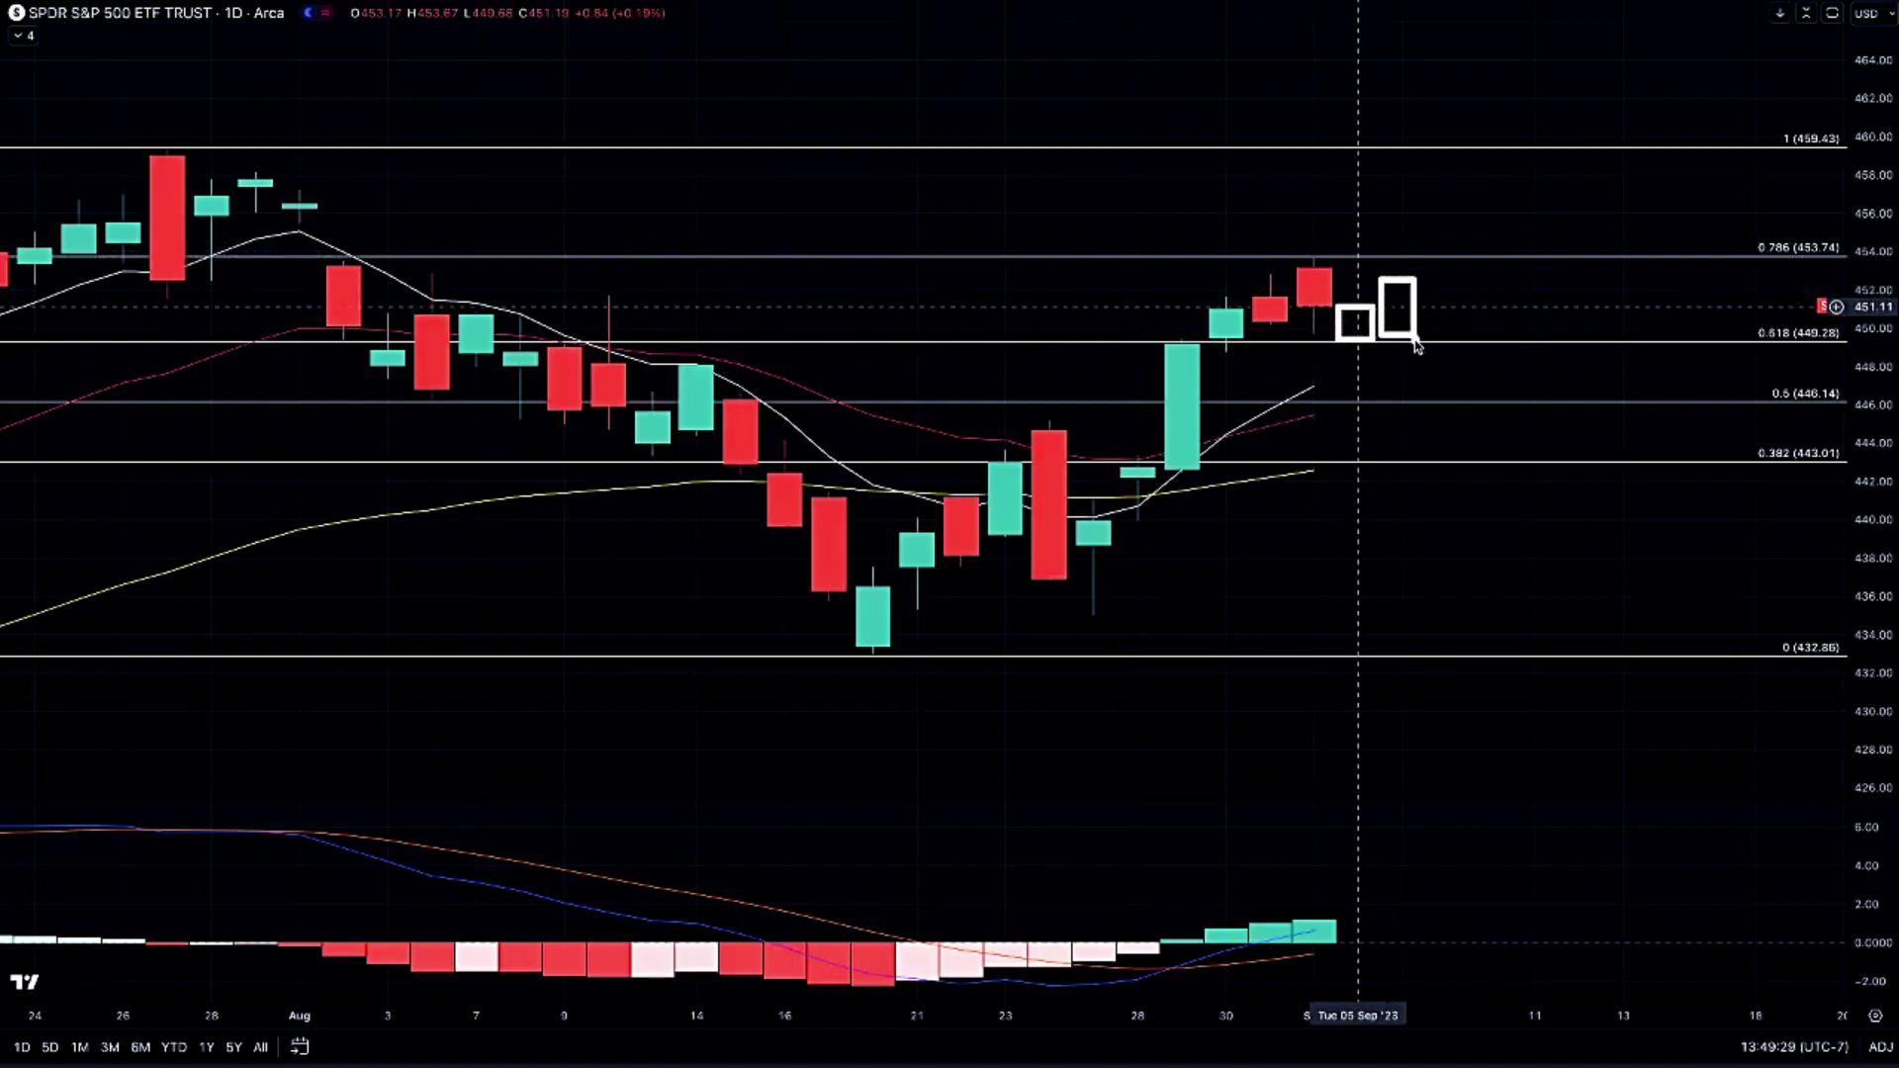
drag(1315, 388, 1459, 306)
key(ctrl+z)
key(ctrl+z)
key(ctrl+z)
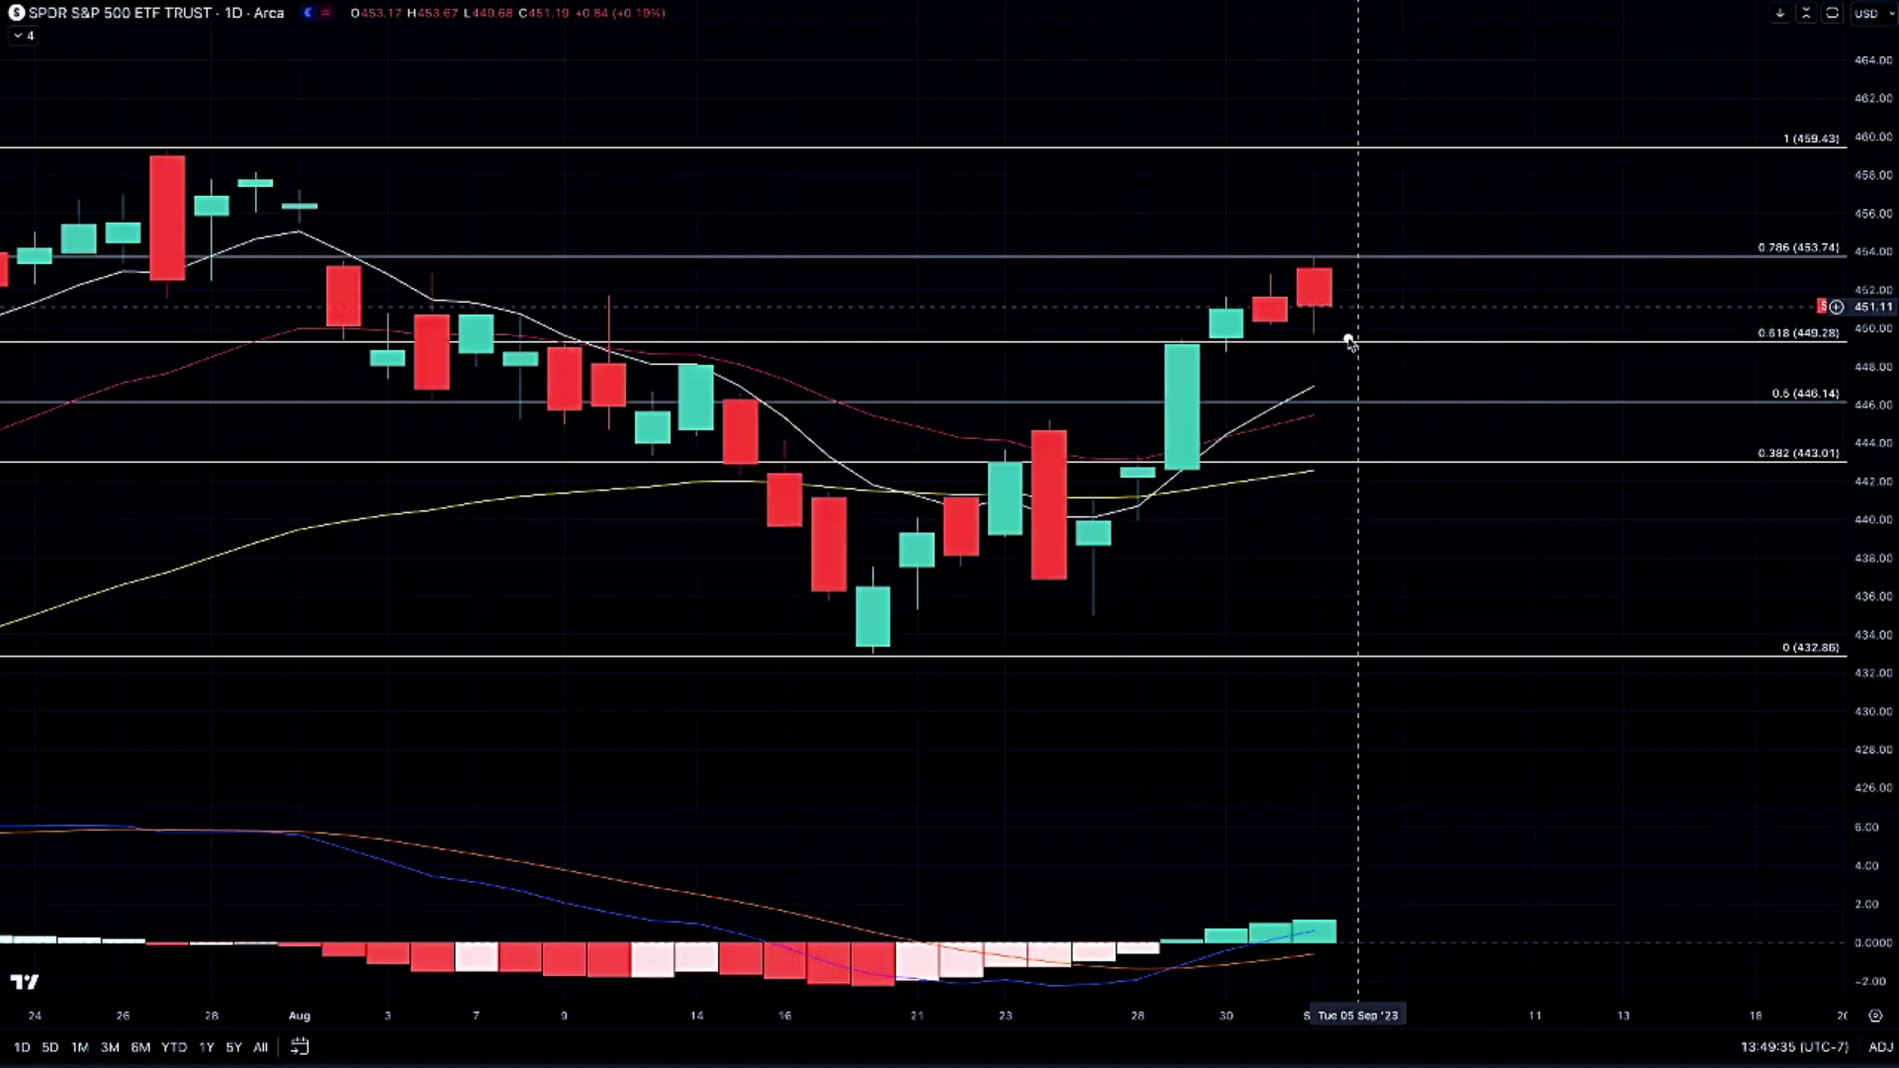
Sketch projected candles stepping up from the 0.618 level past 0.786, clear them, and box the late-July high near 459.43.
mouse_move(1348, 336)
mouse_down()
mouse_move(1373, 366)
mouse_move(1383, 317)
mouse_move(1403, 361)
mouse_up()
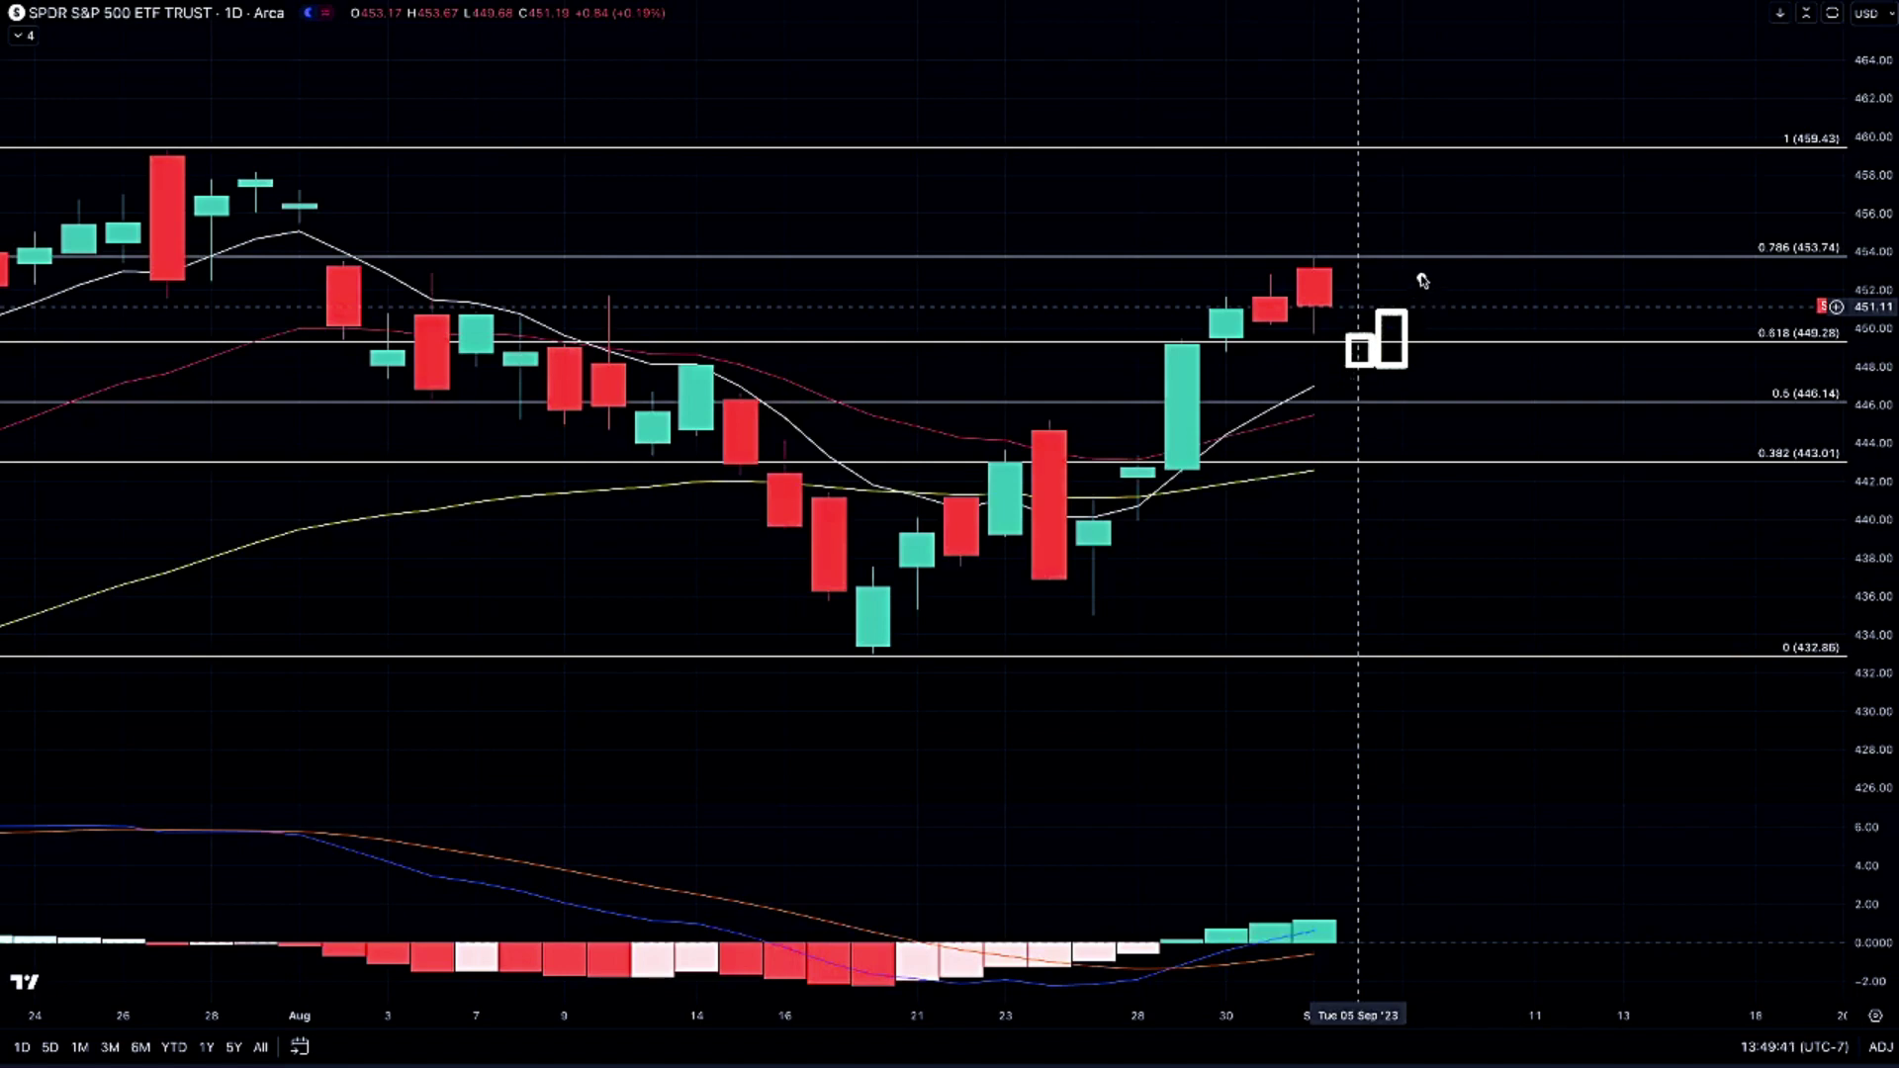
drag(1418, 265, 1468, 302)
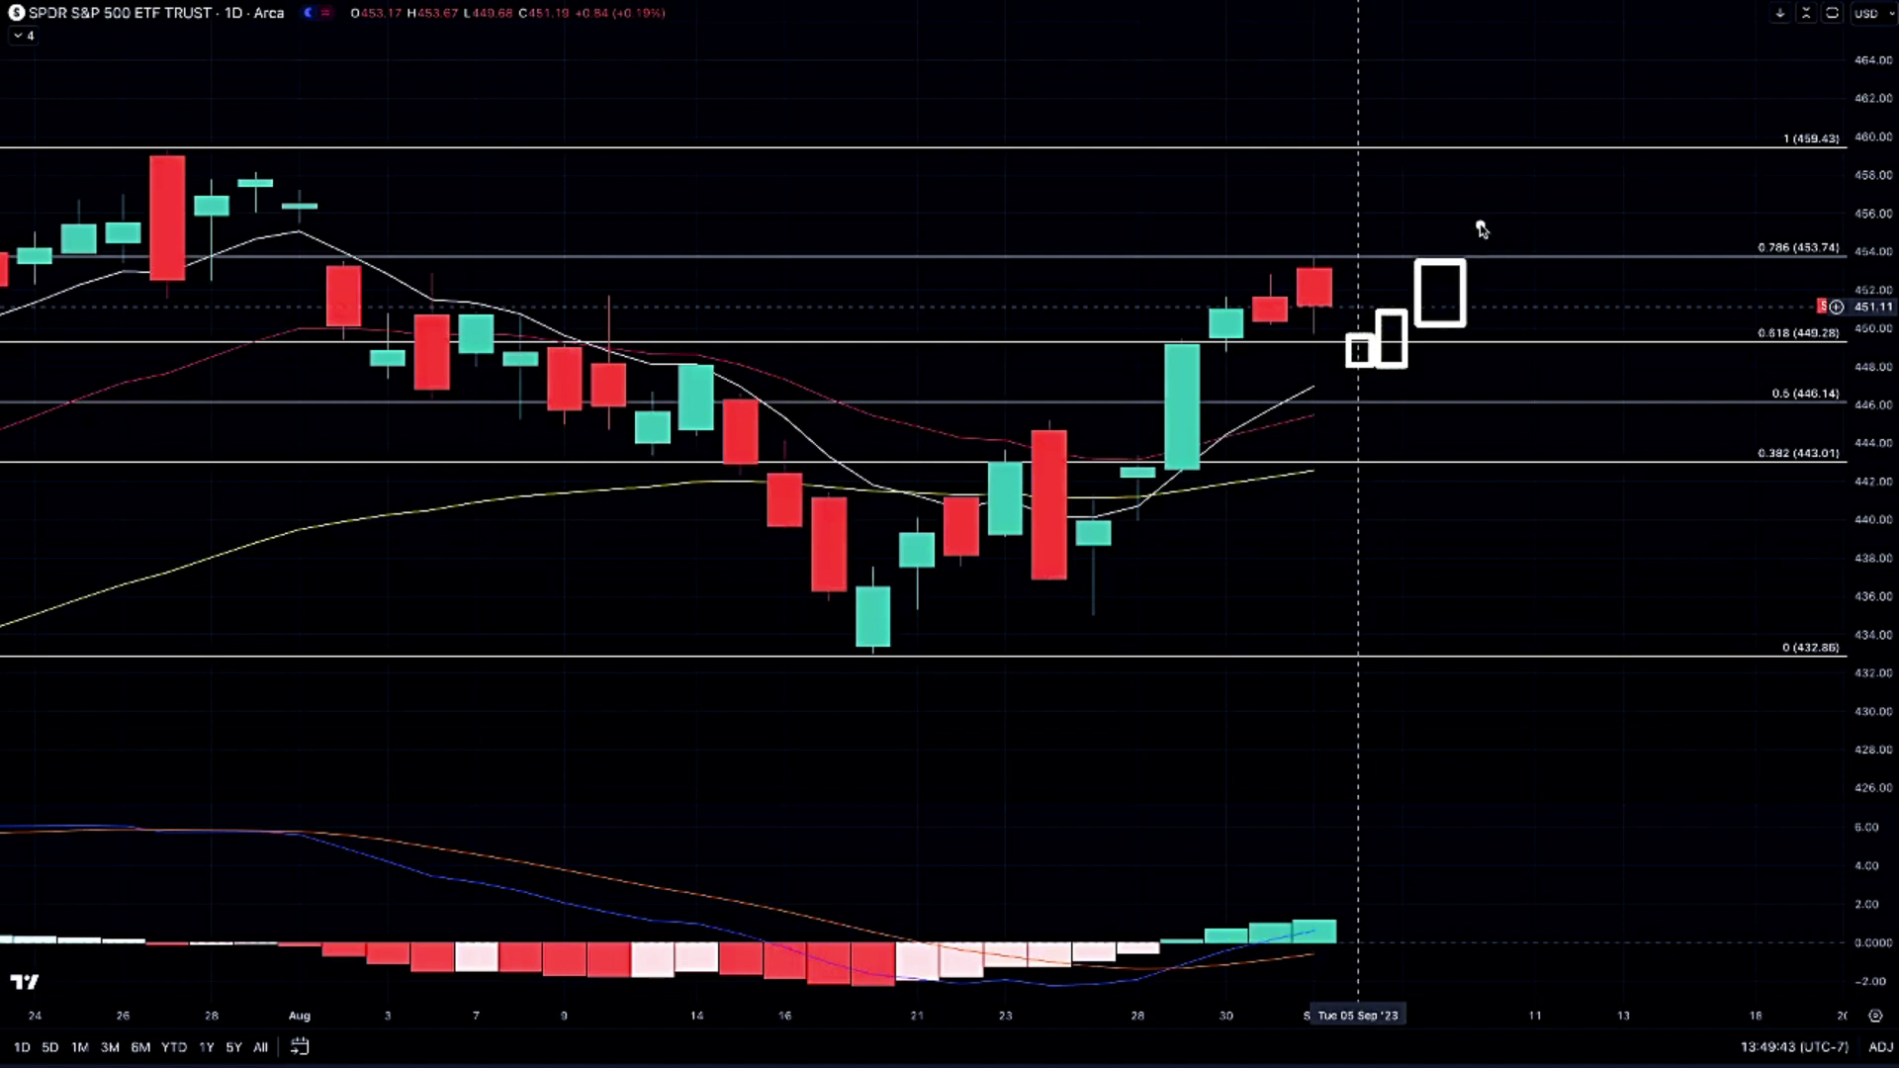
drag(1481, 226, 1520, 259)
key(Escape)
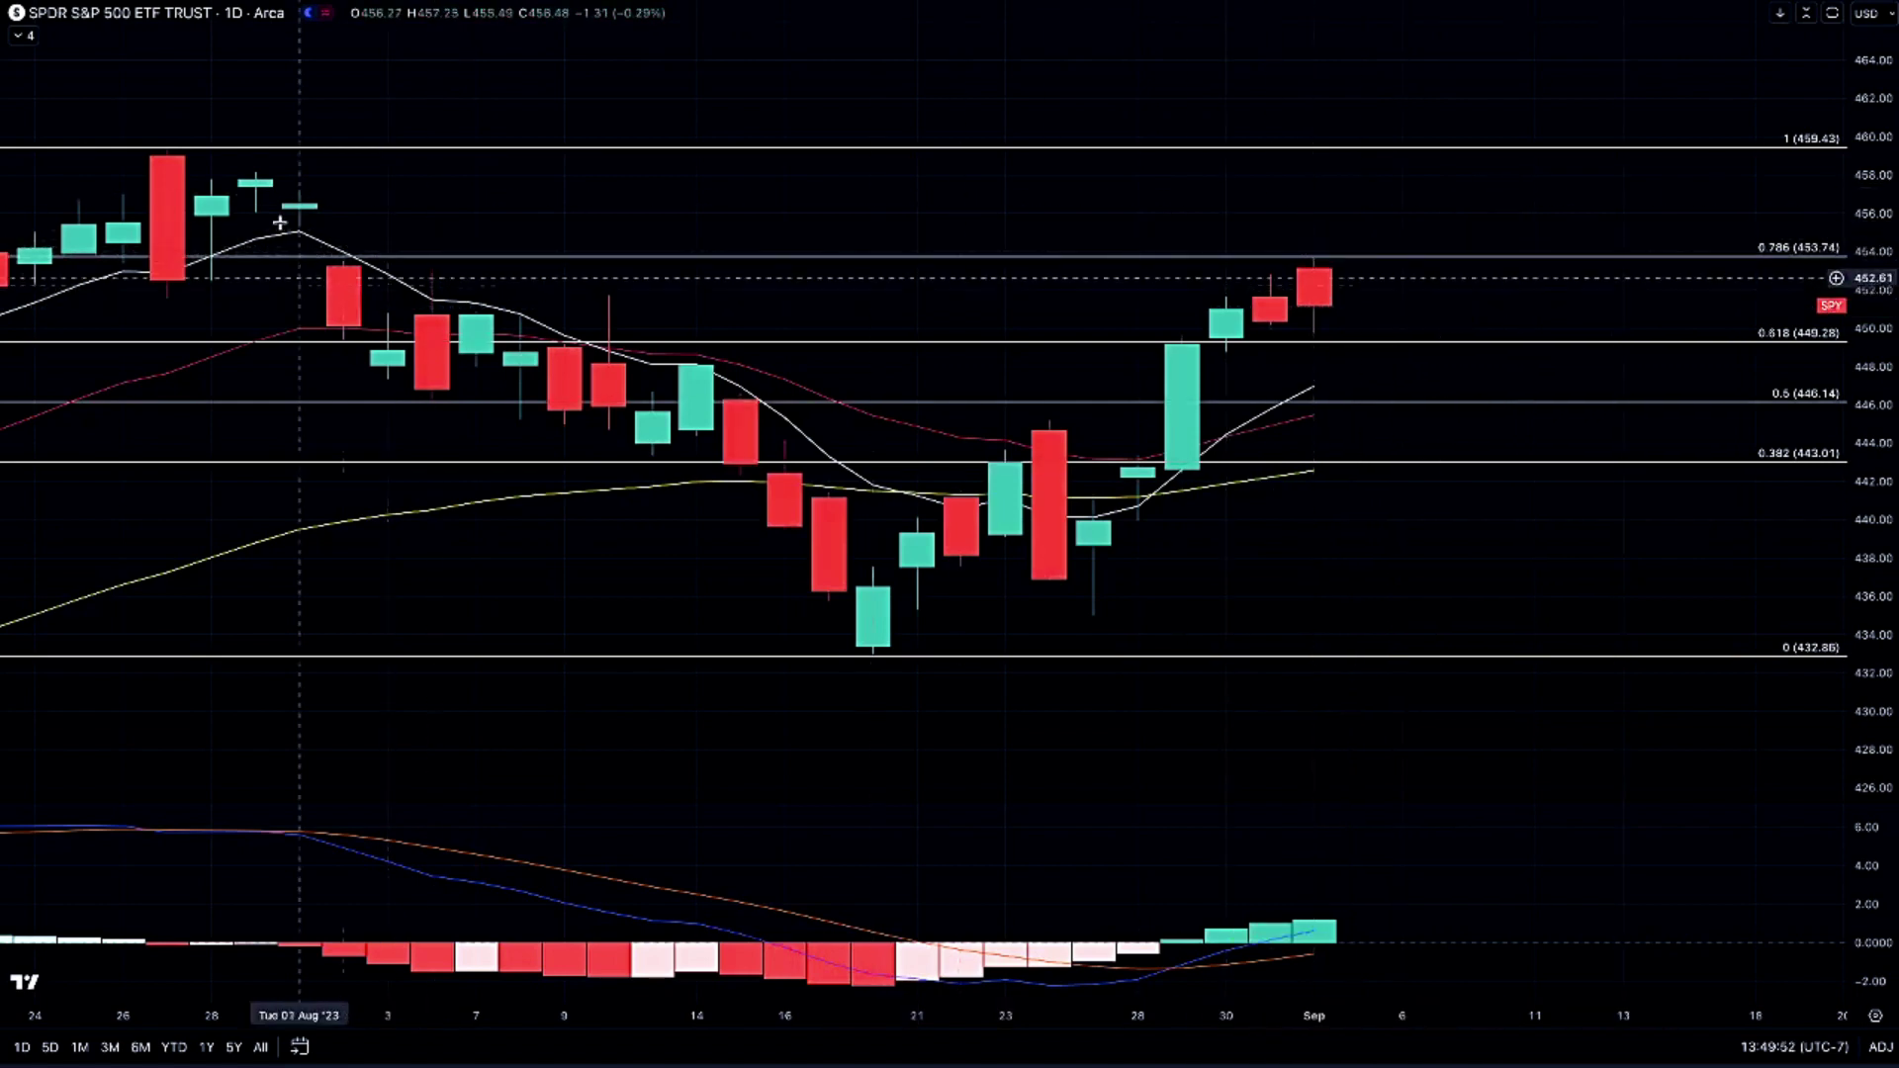
drag(125, 113, 208, 165)
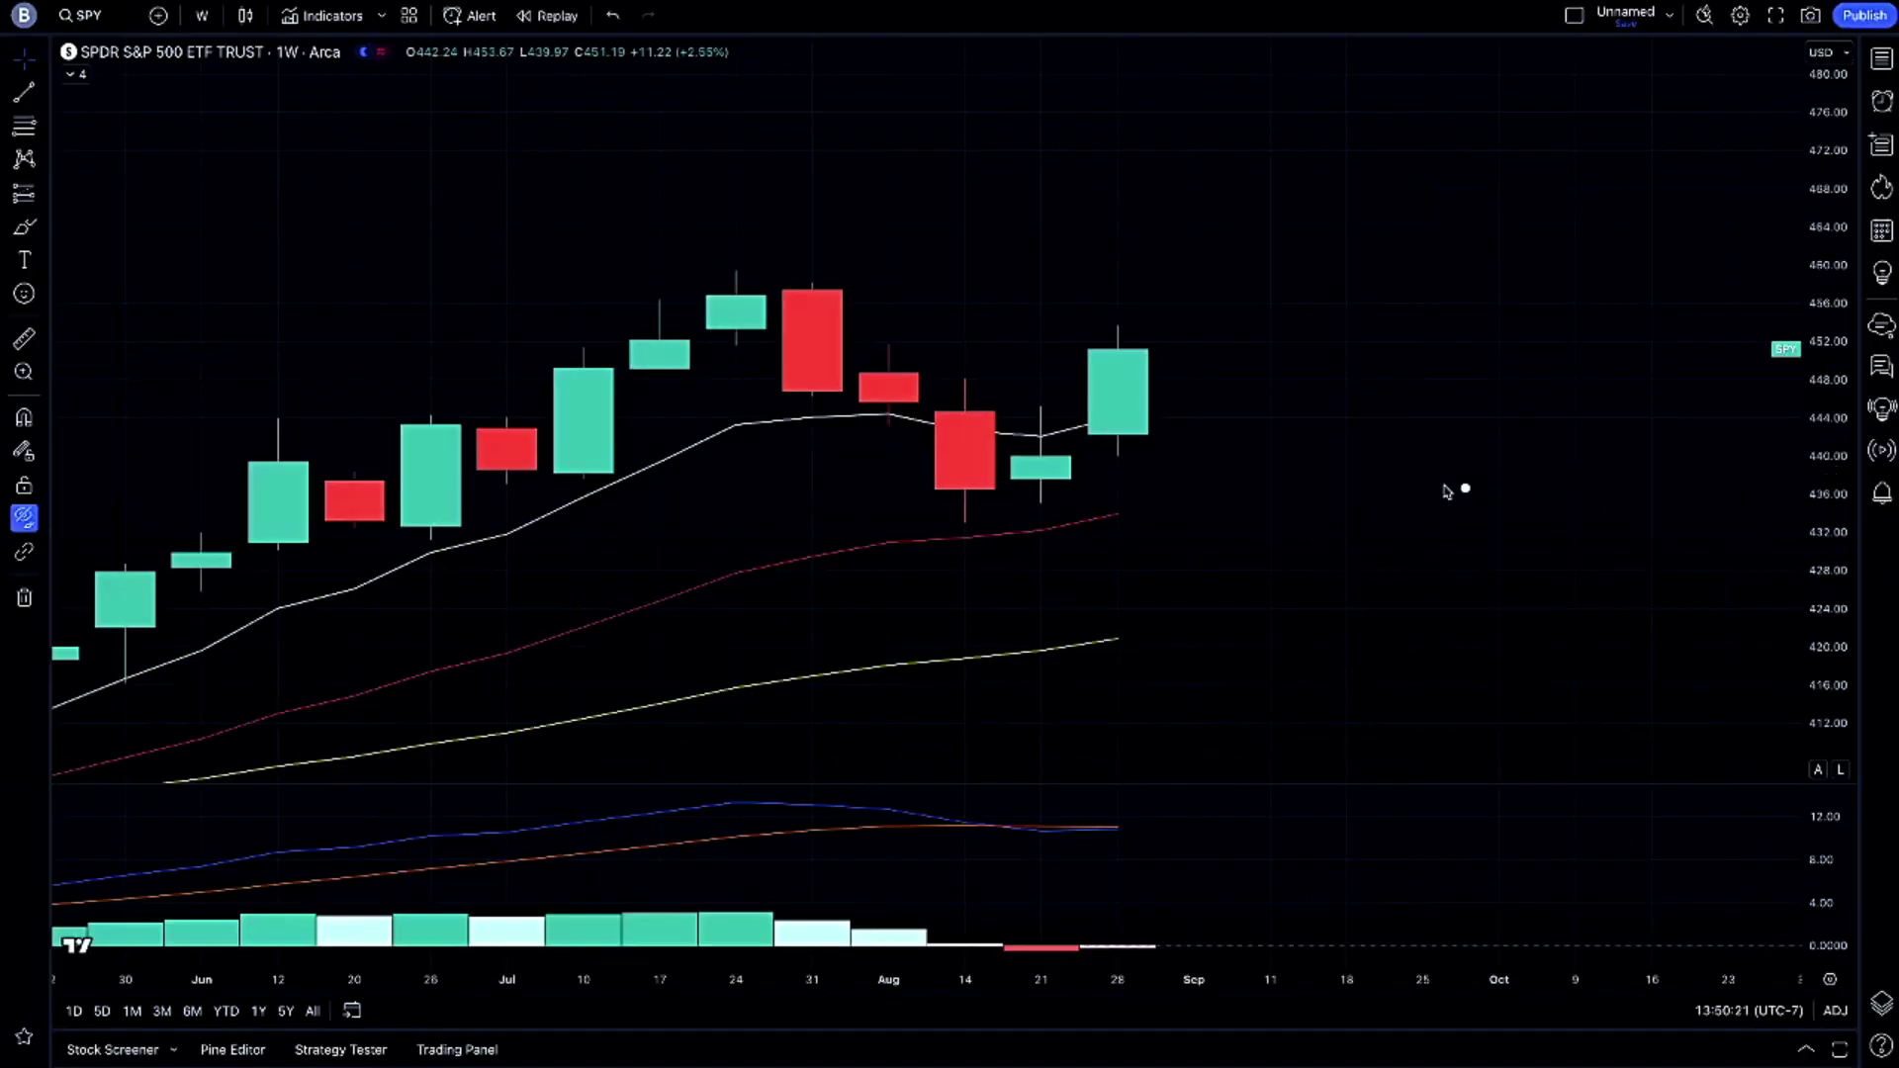
On the weekly chart, box the 28 August candle and undo it, then sketch a projected next candle with EMA projections.
drag(1065, 307, 1178, 462)
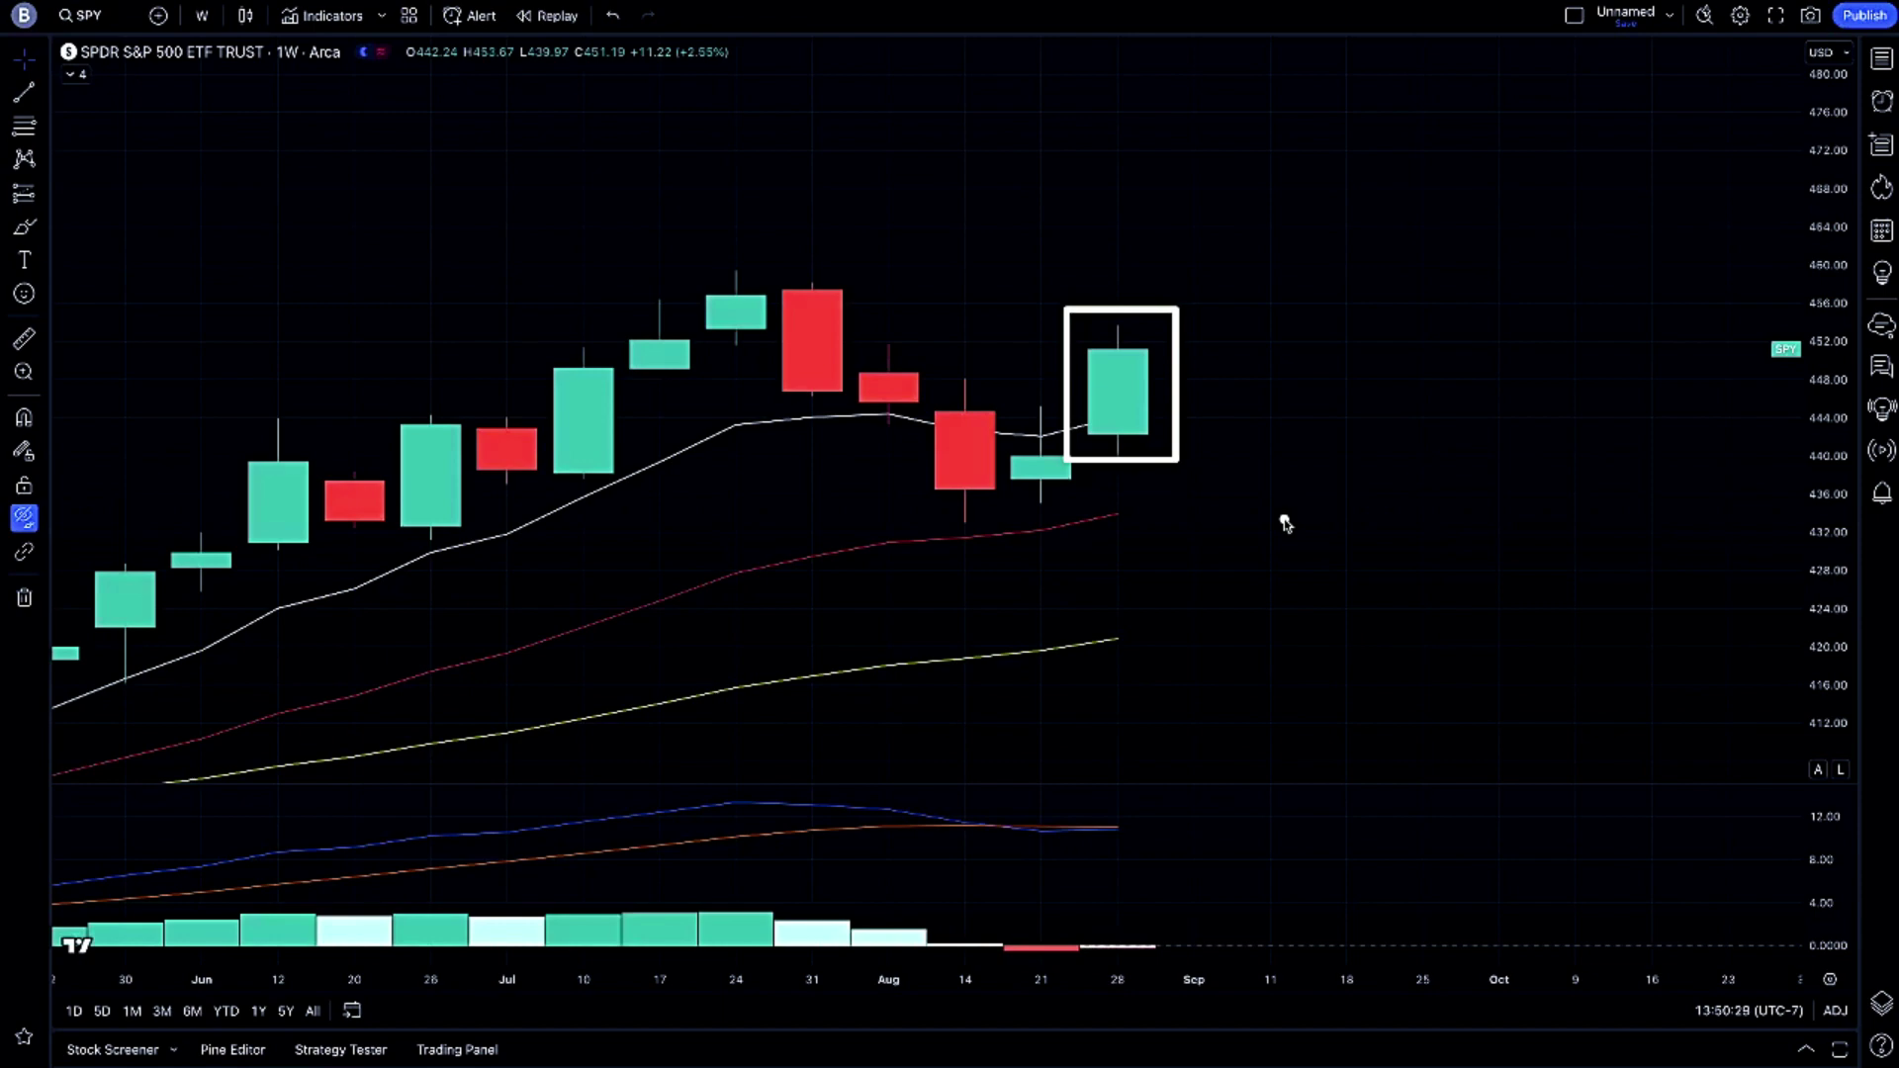
key(super+z)
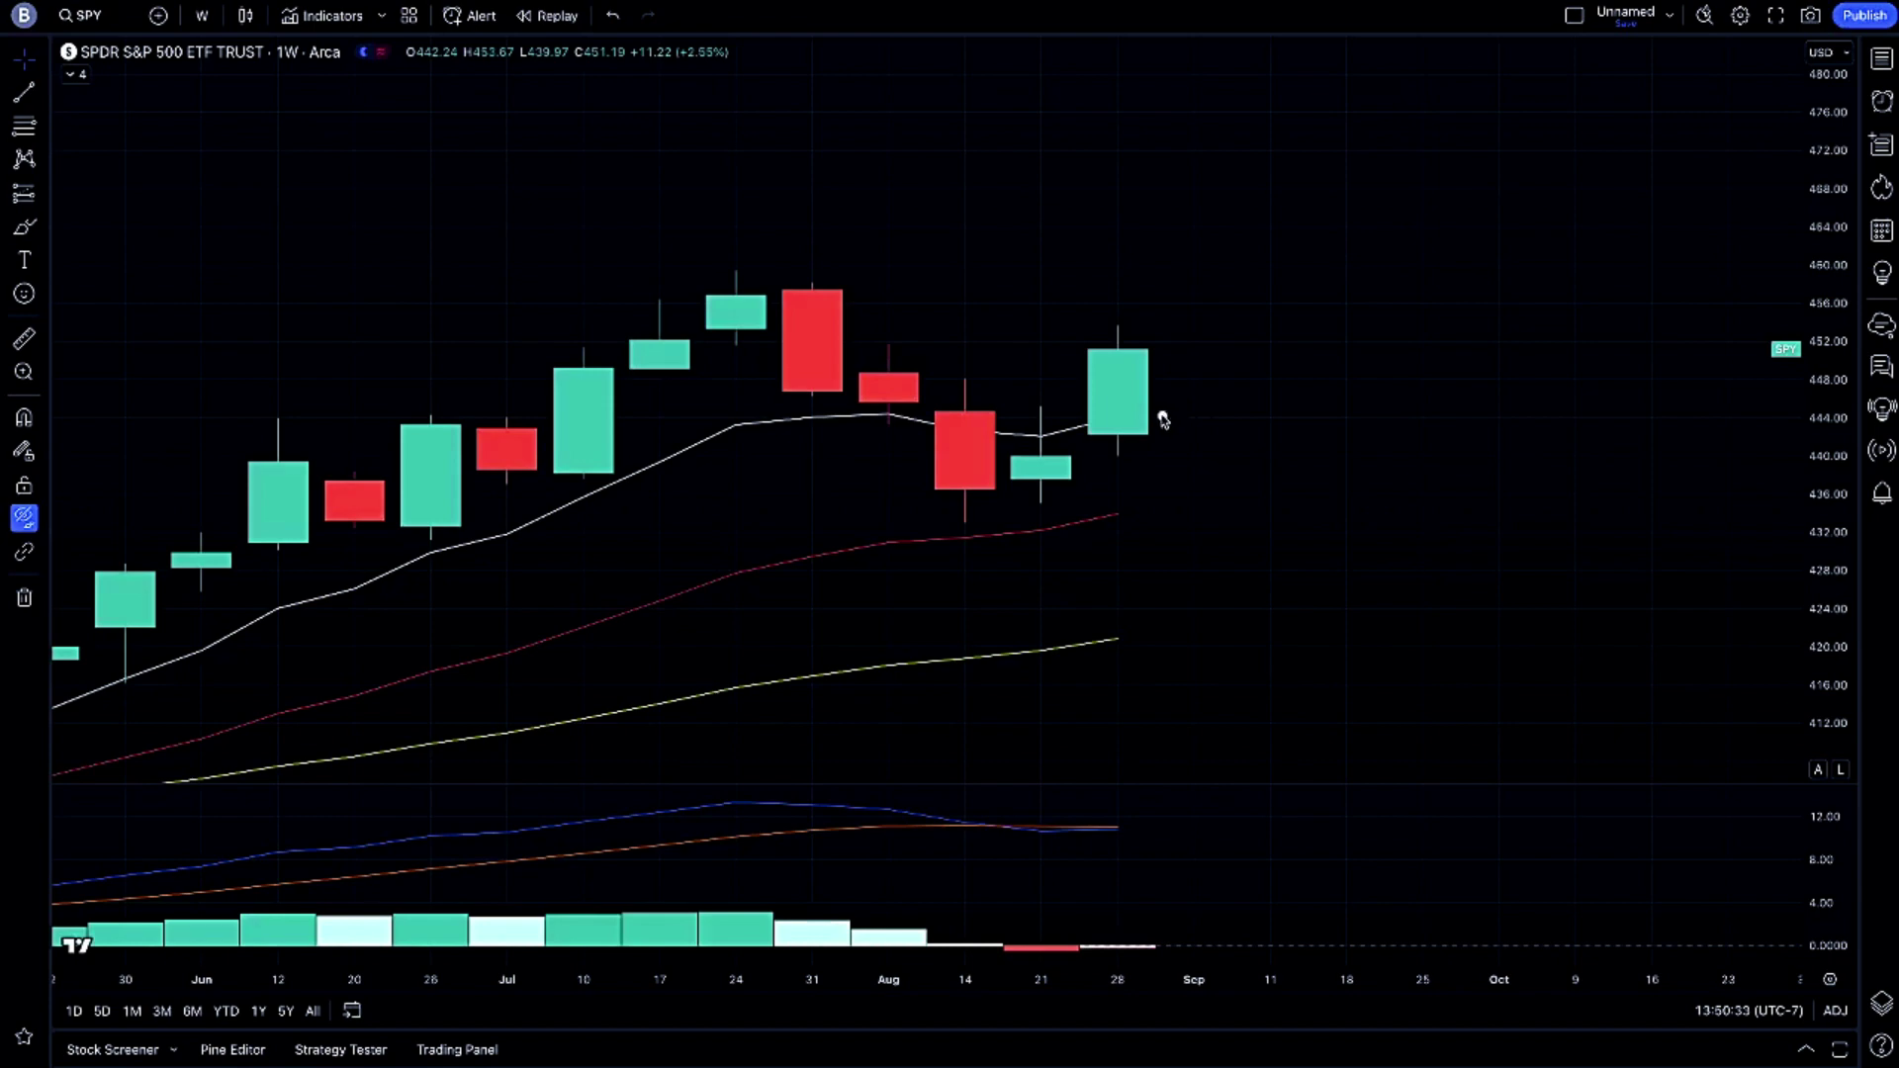
drag(1159, 413, 1204, 483)
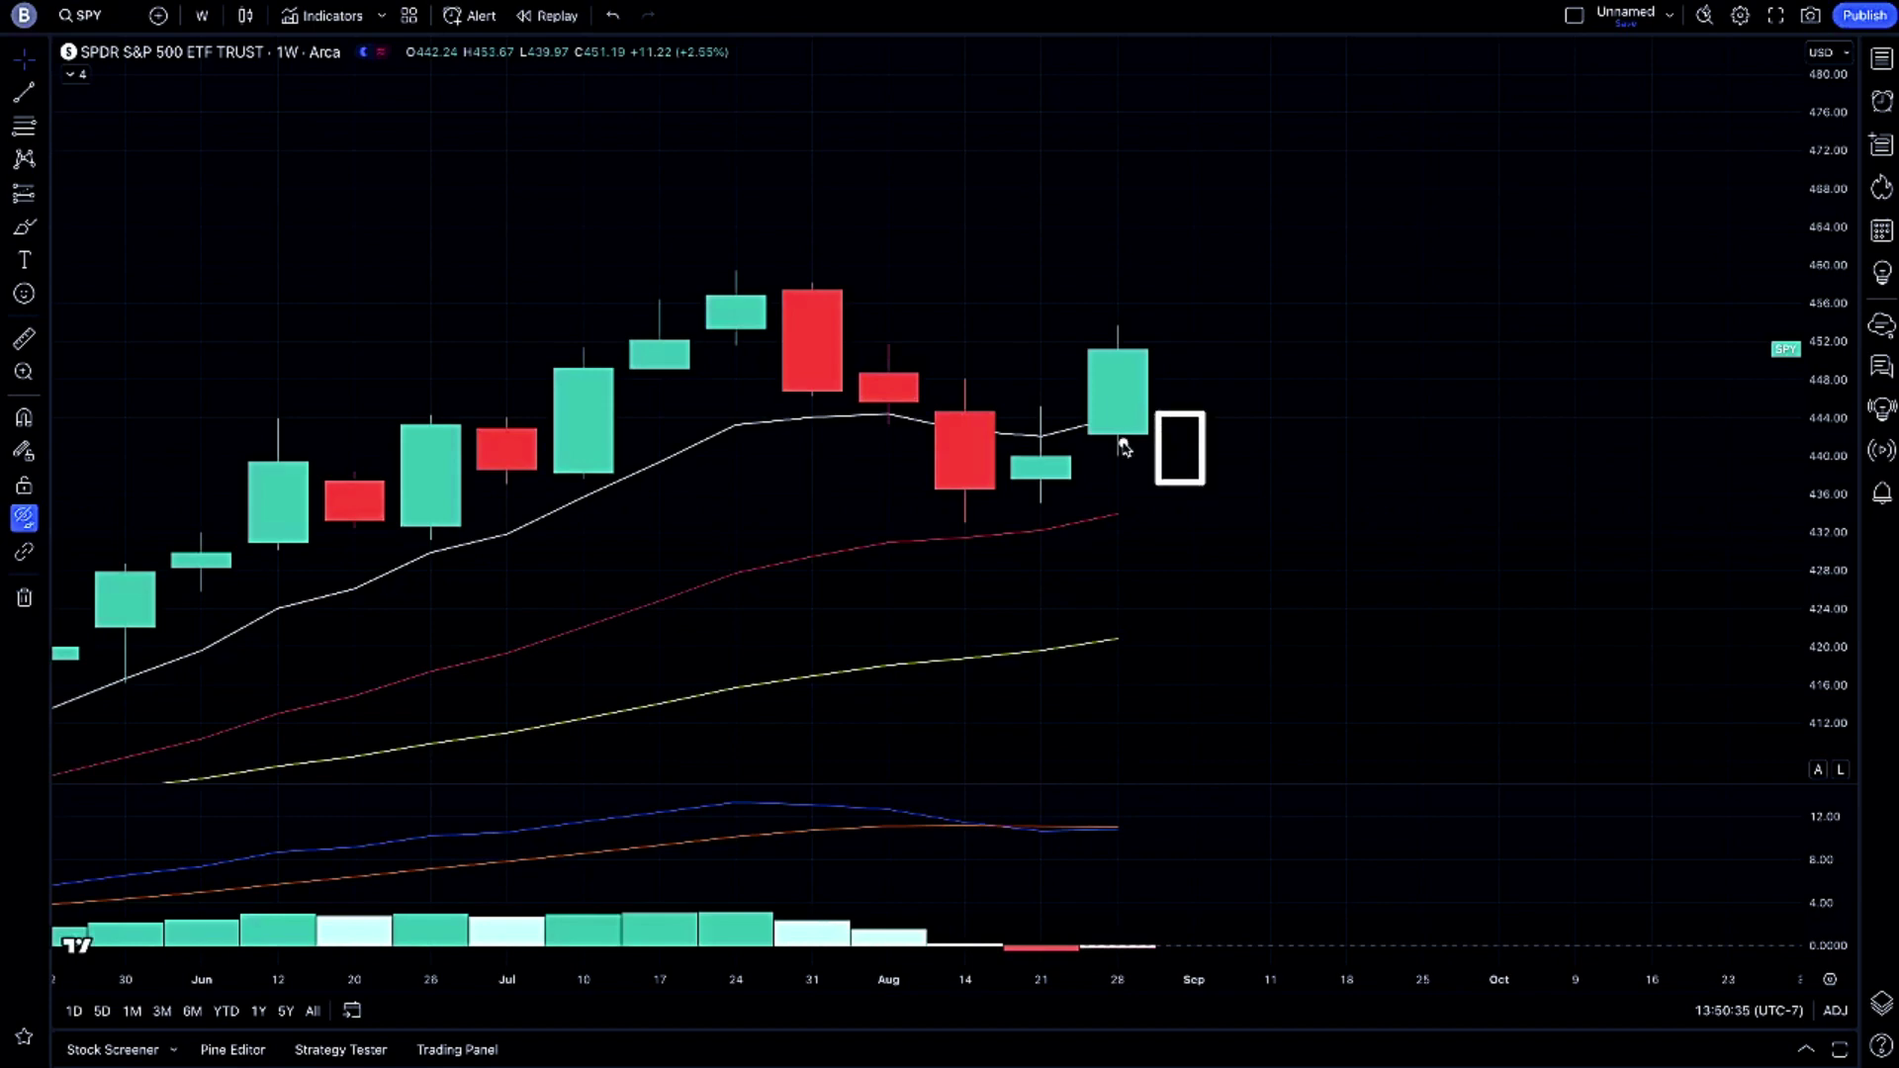
mouse_move(1105, 425)
mouse_down()
mouse_move(1200, 446)
mouse_move(1299, 520)
mouse_up()
drag(1113, 517, 1360, 402)
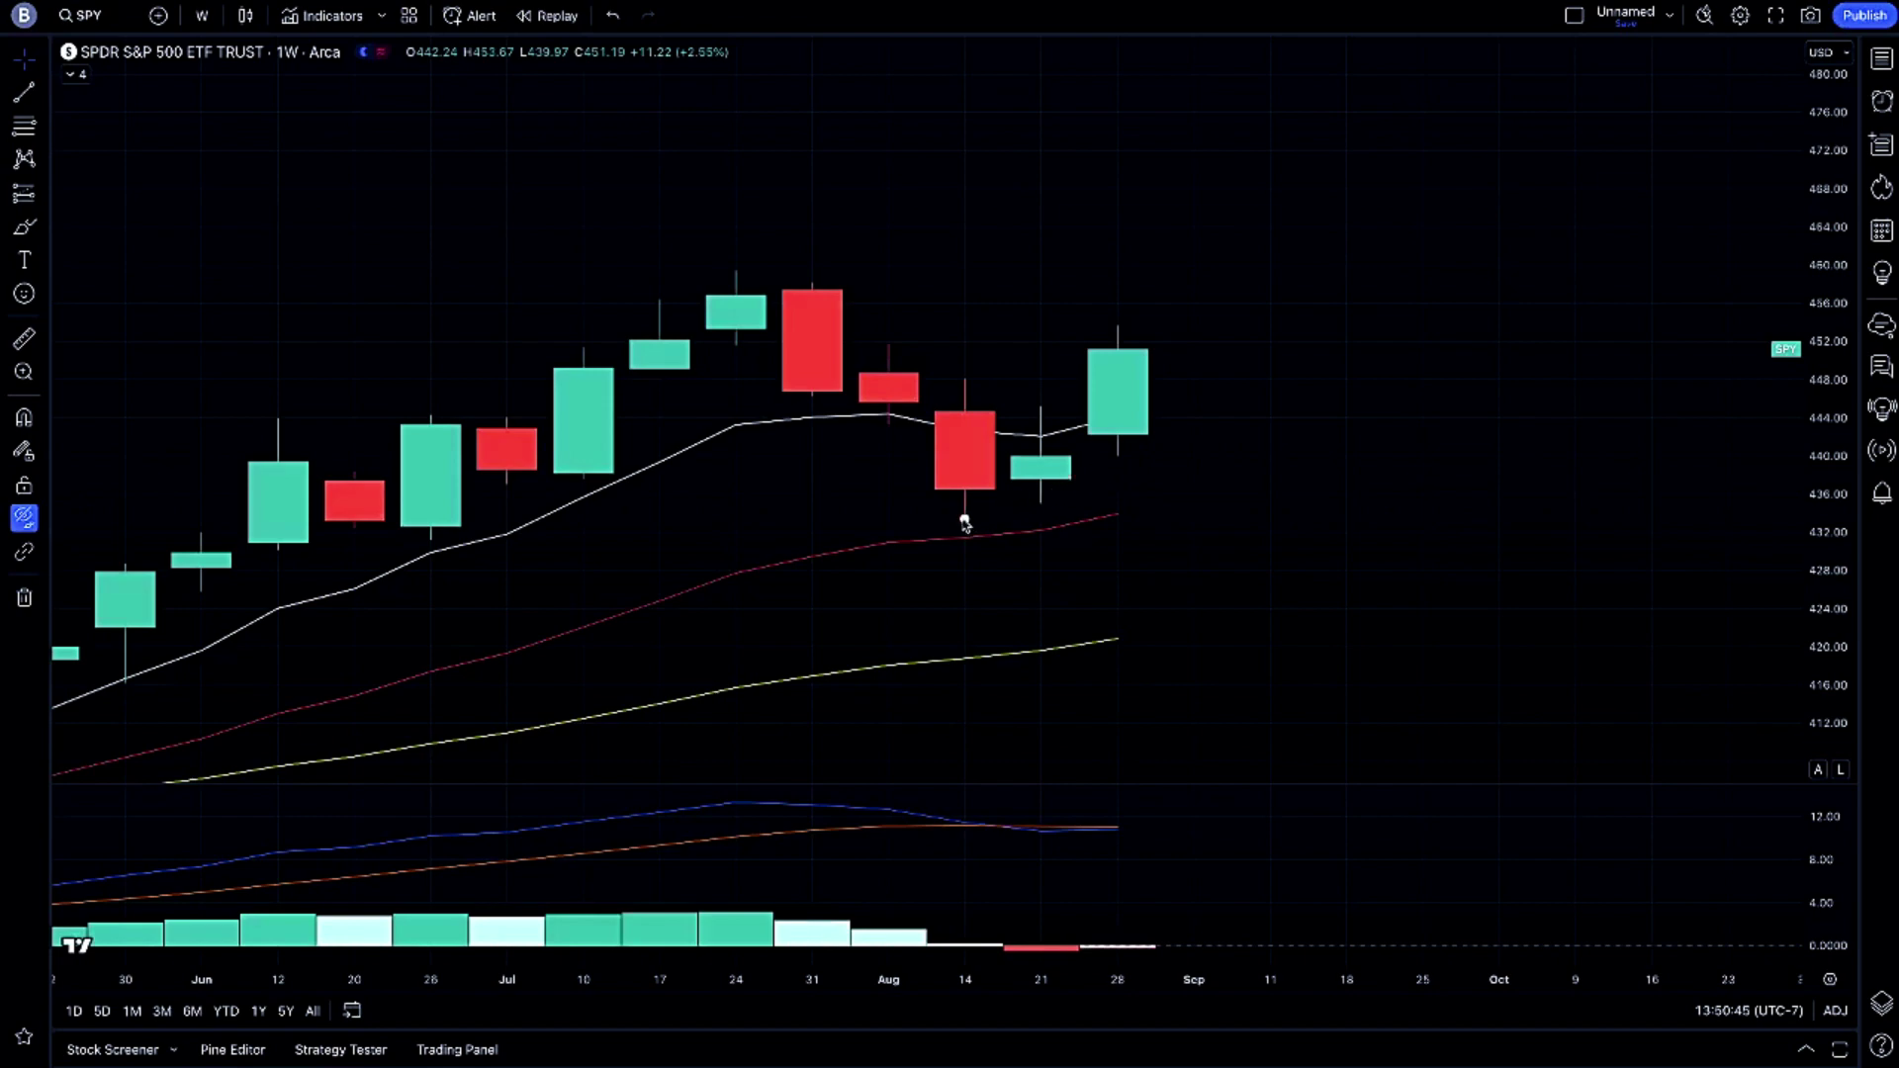
Box the lower wick of the 14 August weekly candle and the body of the 28 August candle, then clear the boxes.
drag(922, 474, 1004, 535)
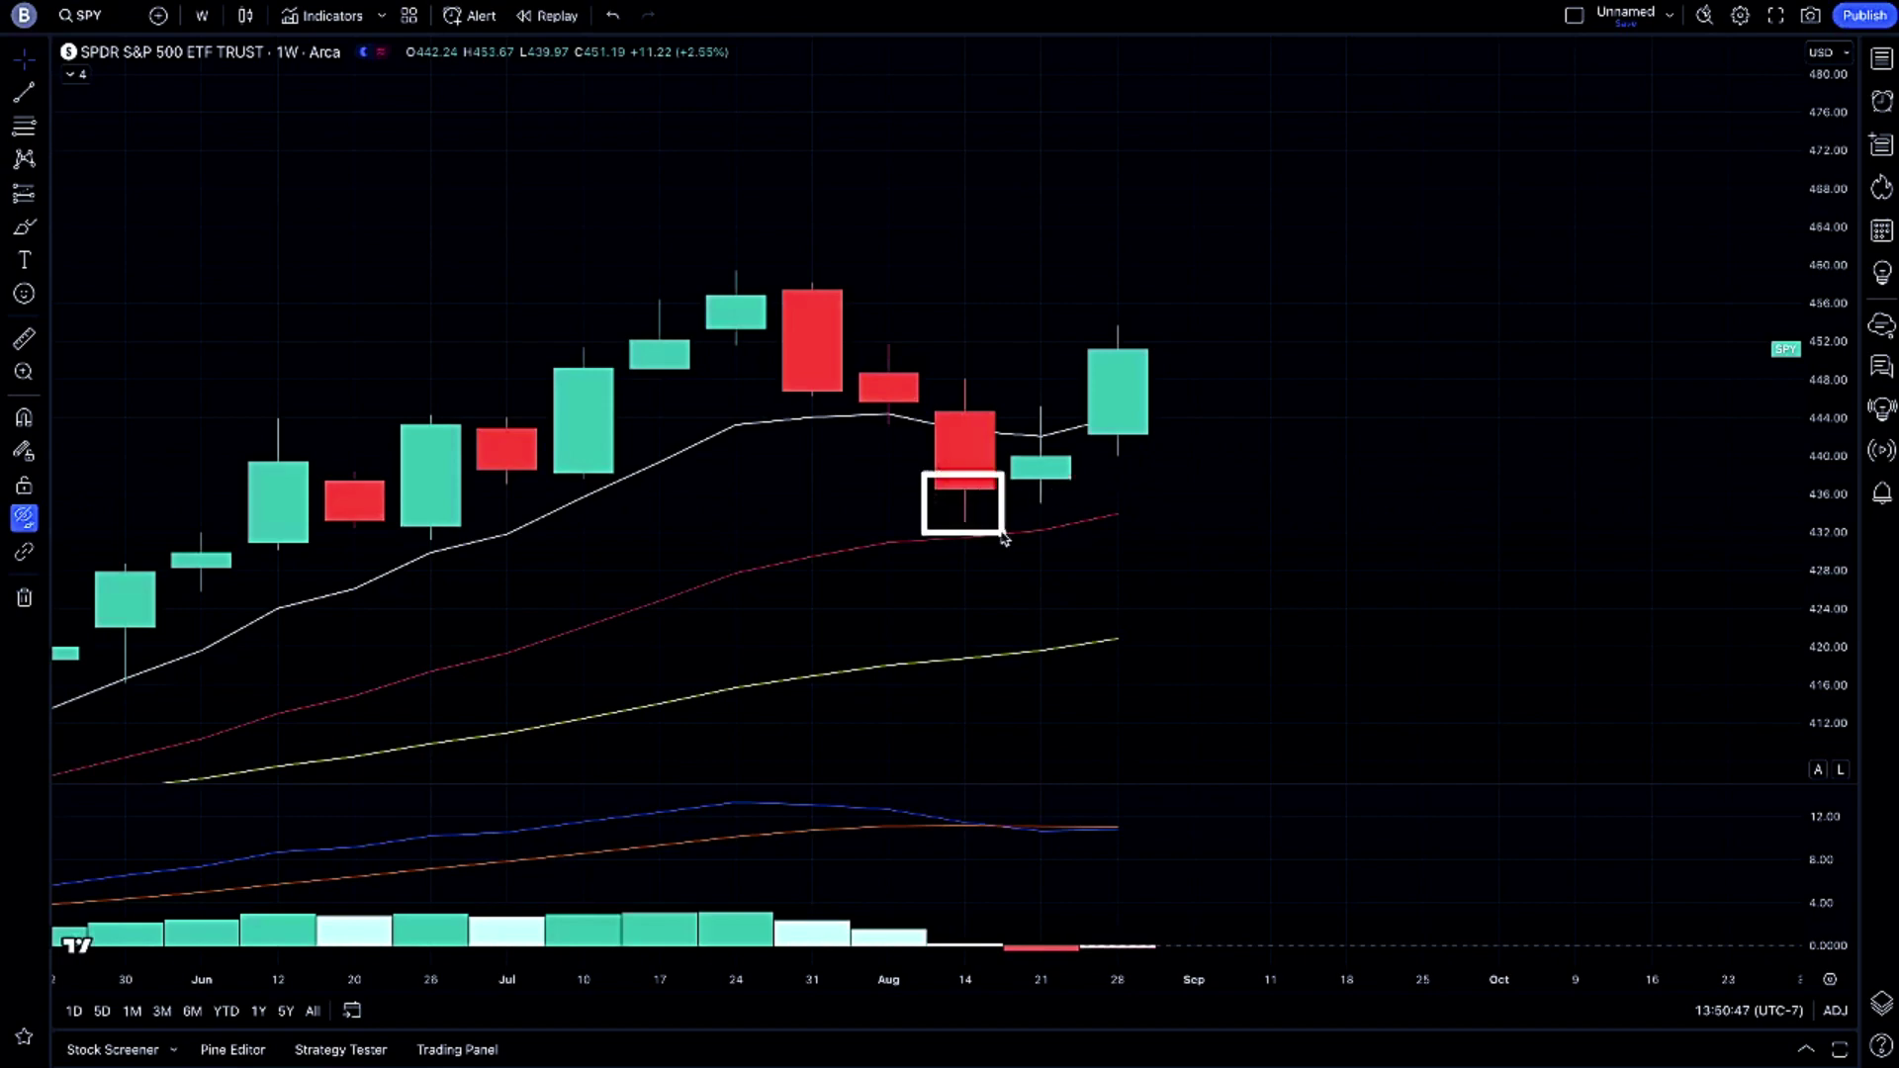
drag(1059, 368, 1184, 455)
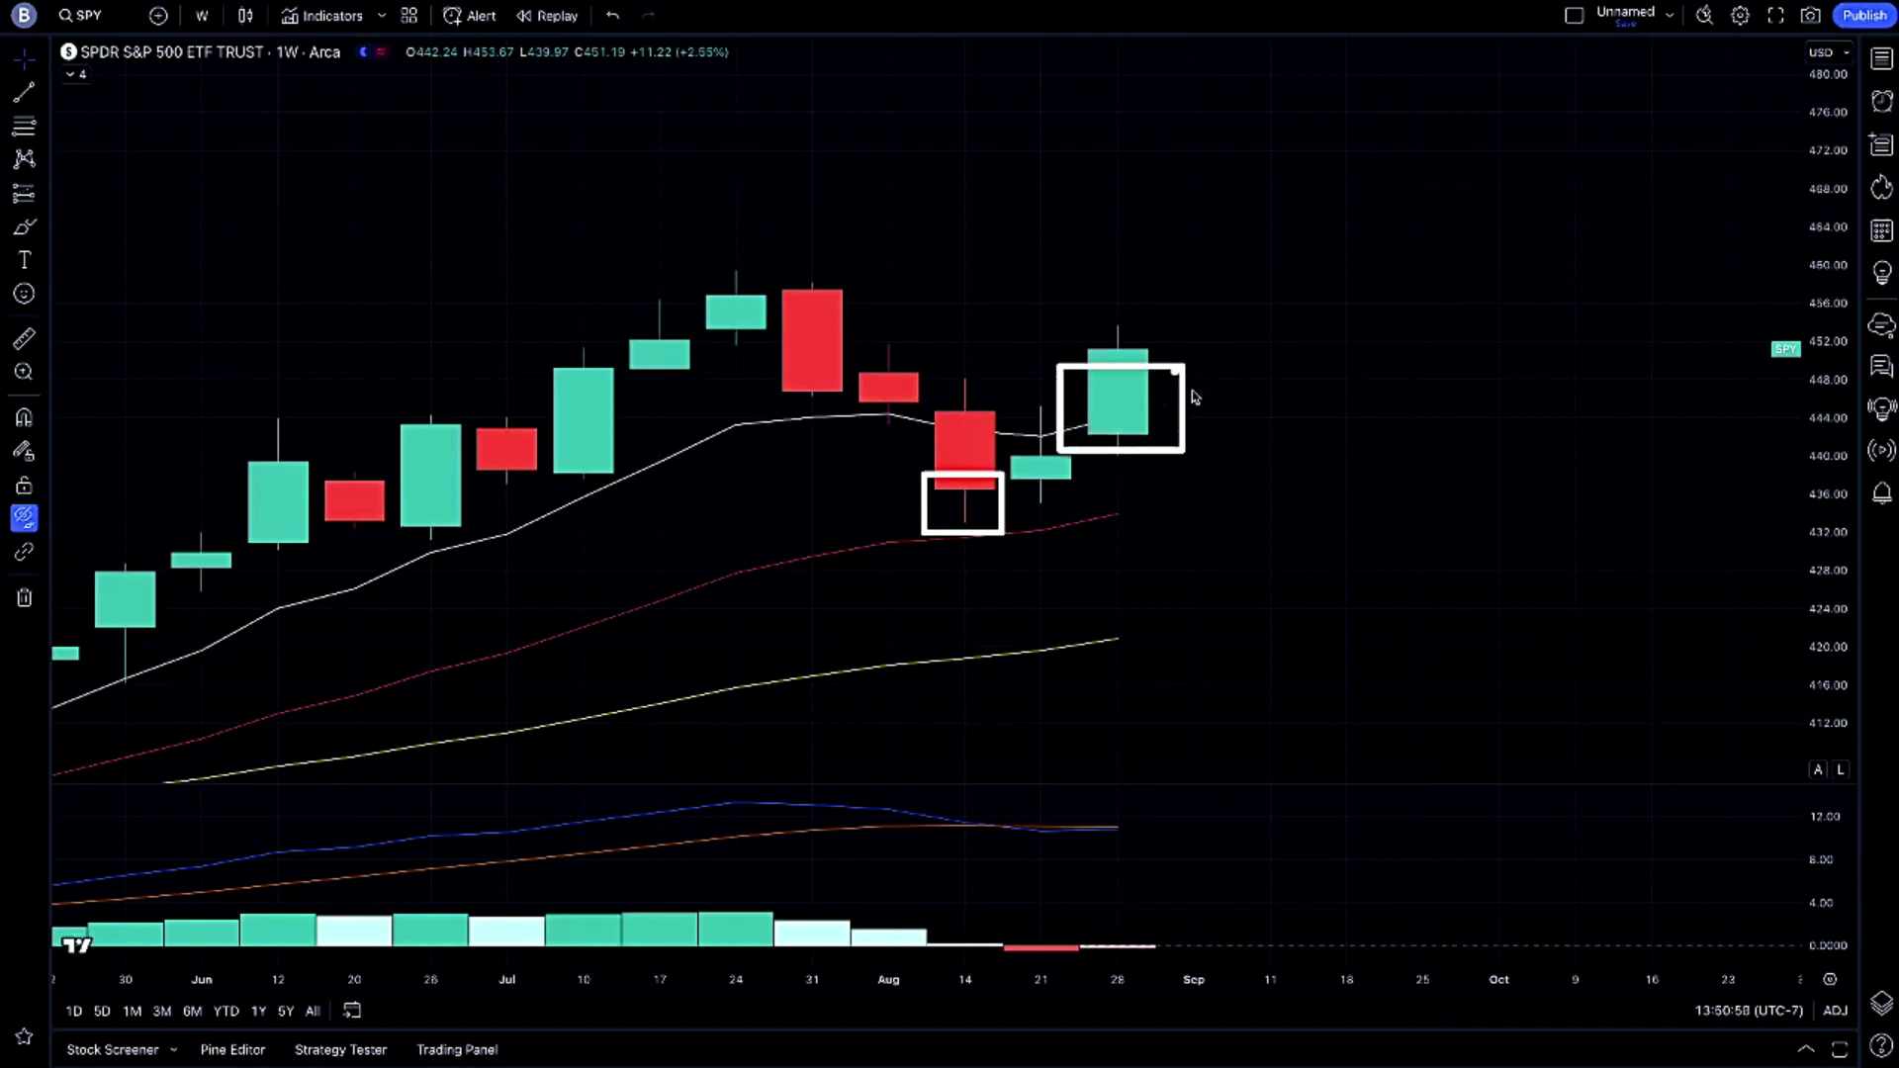
key(super+d)
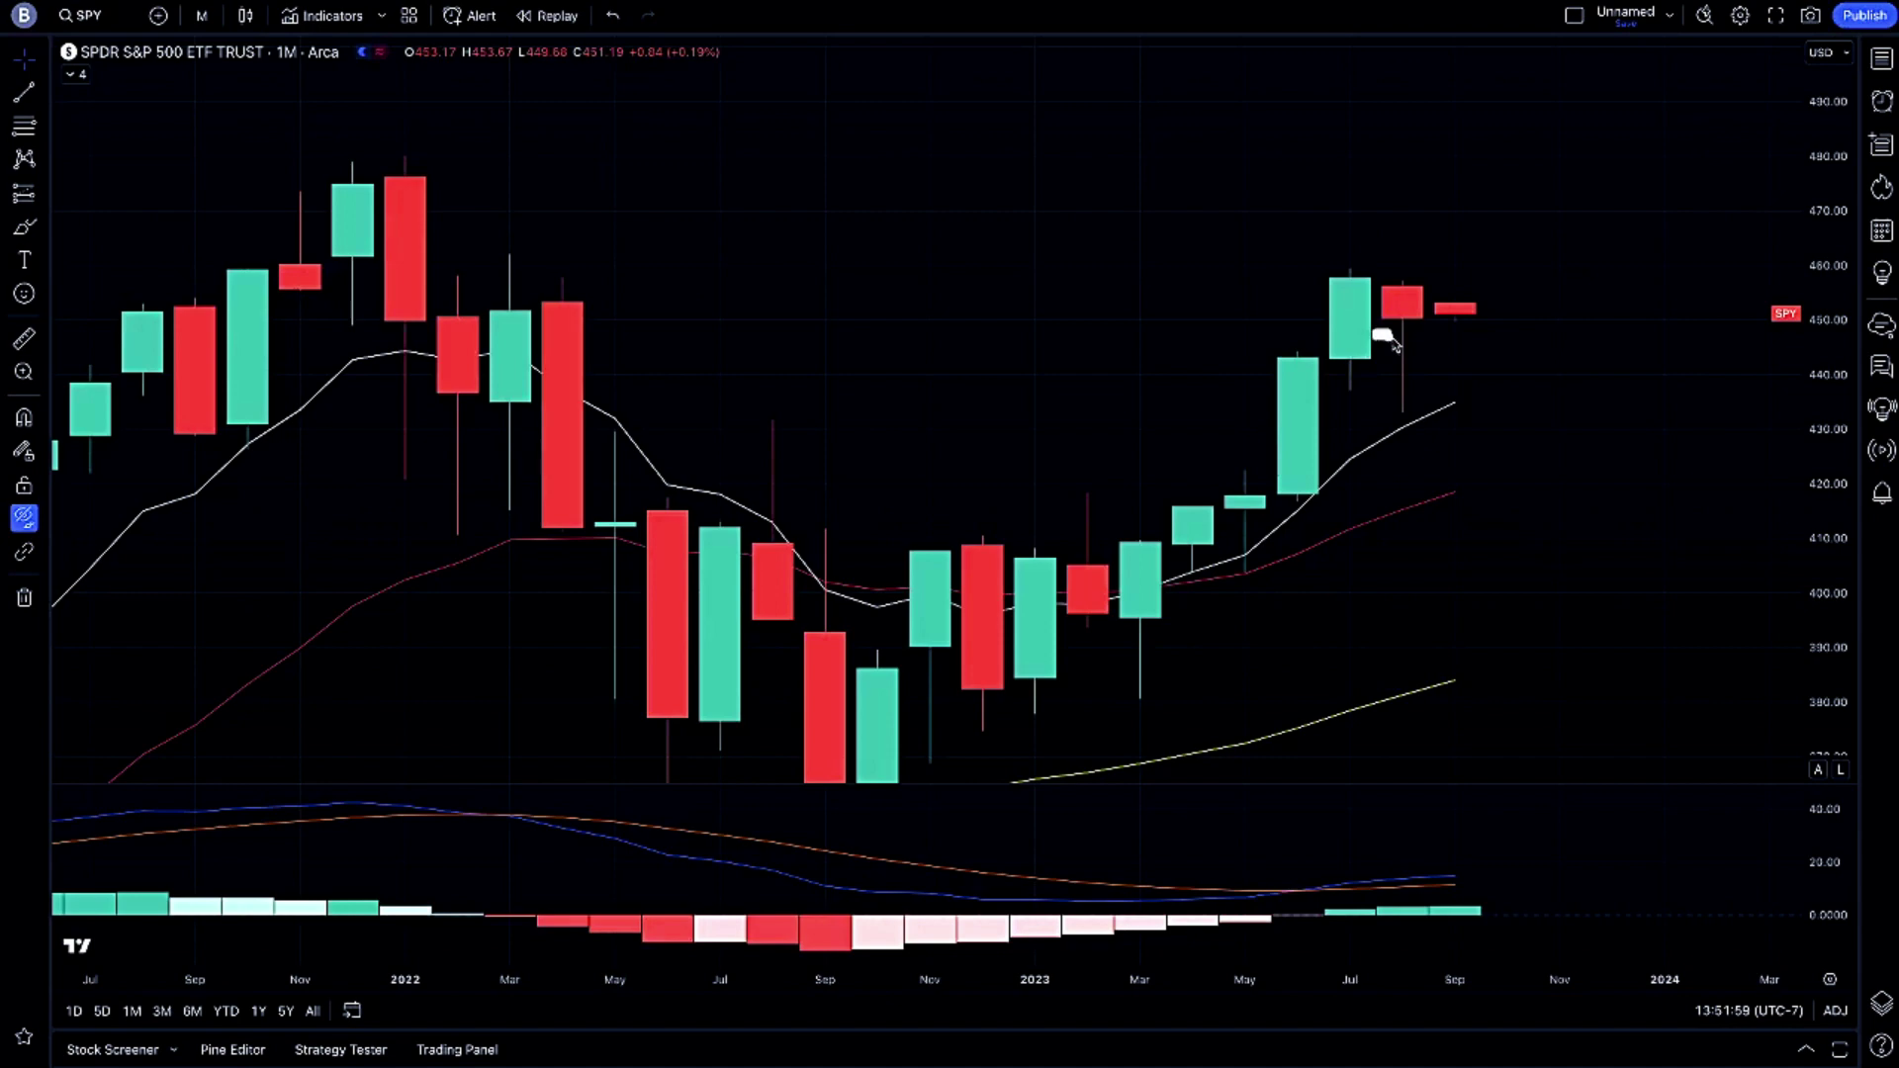
On the monthly chart, box August's lower wick, sketch two projected candles with a rising white EMA extension, and clear the markings.
drag(1393, 340, 1430, 399)
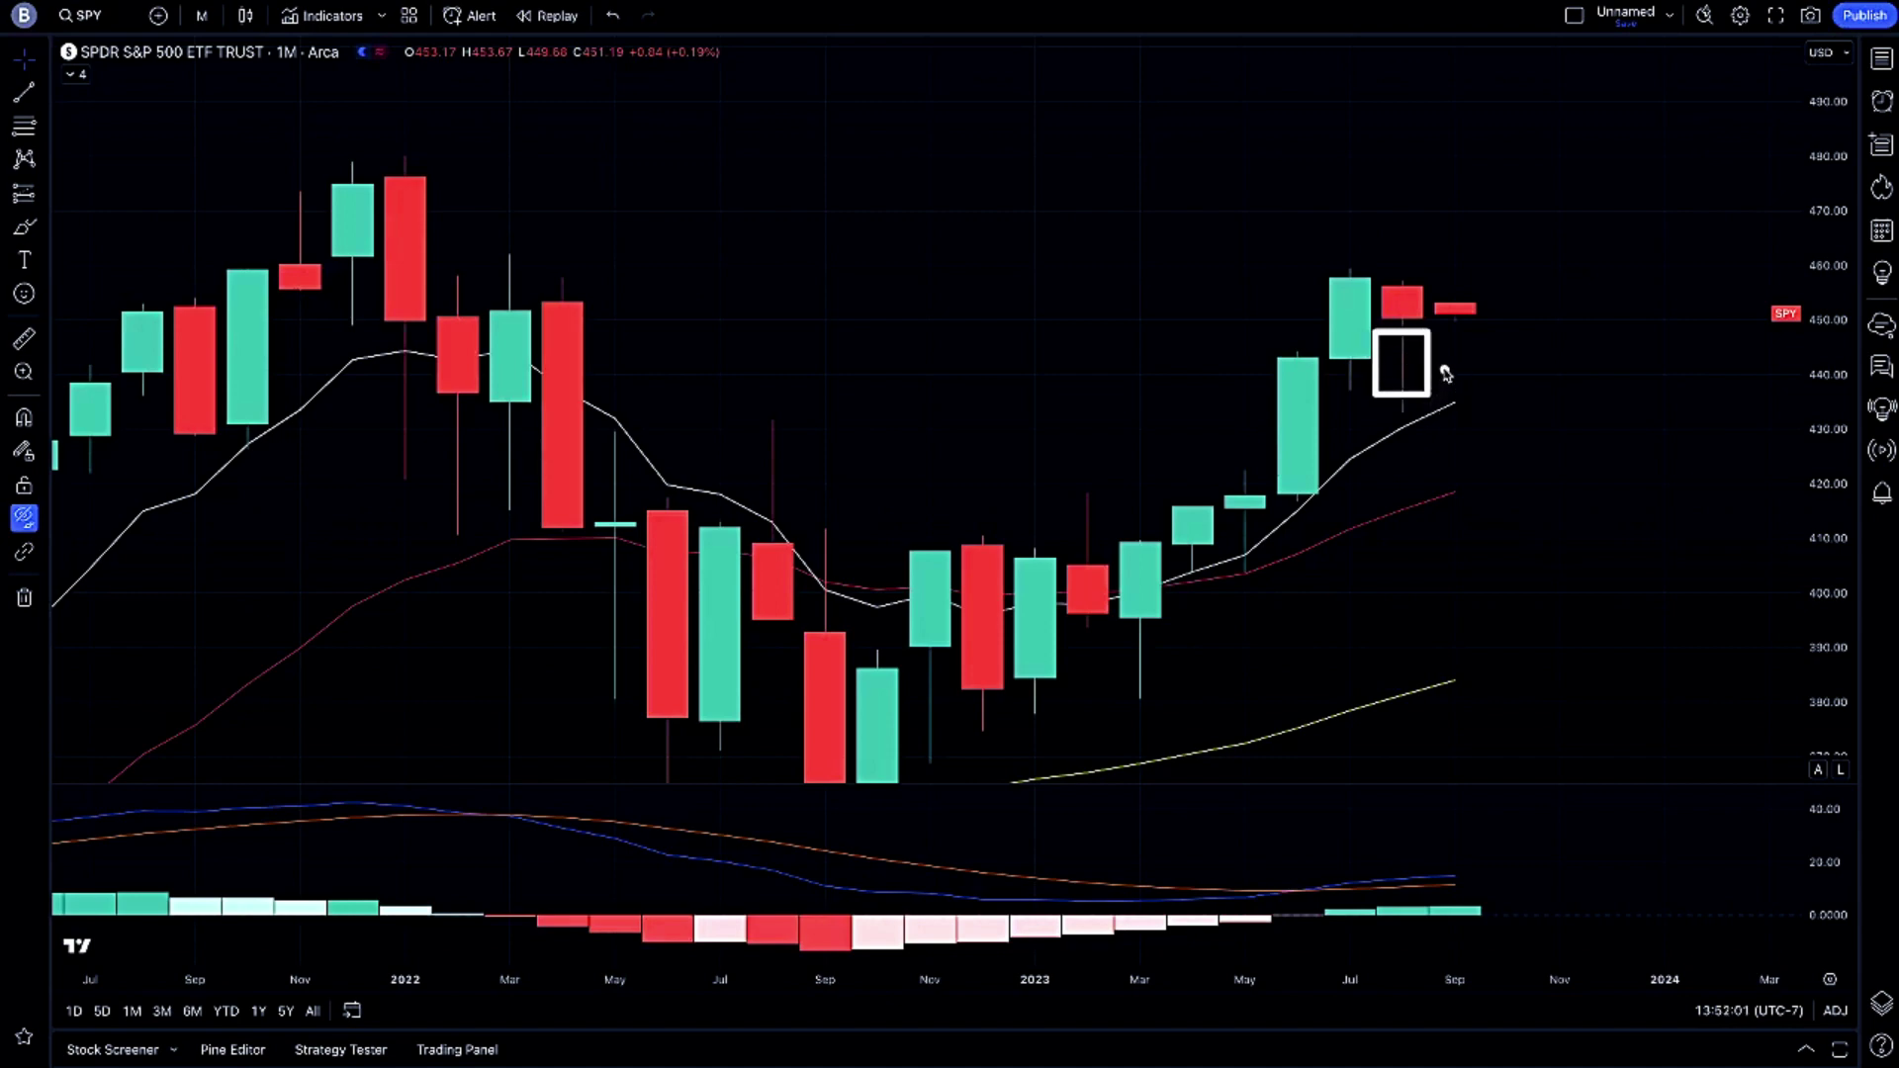
drag(1445, 360, 1494, 429)
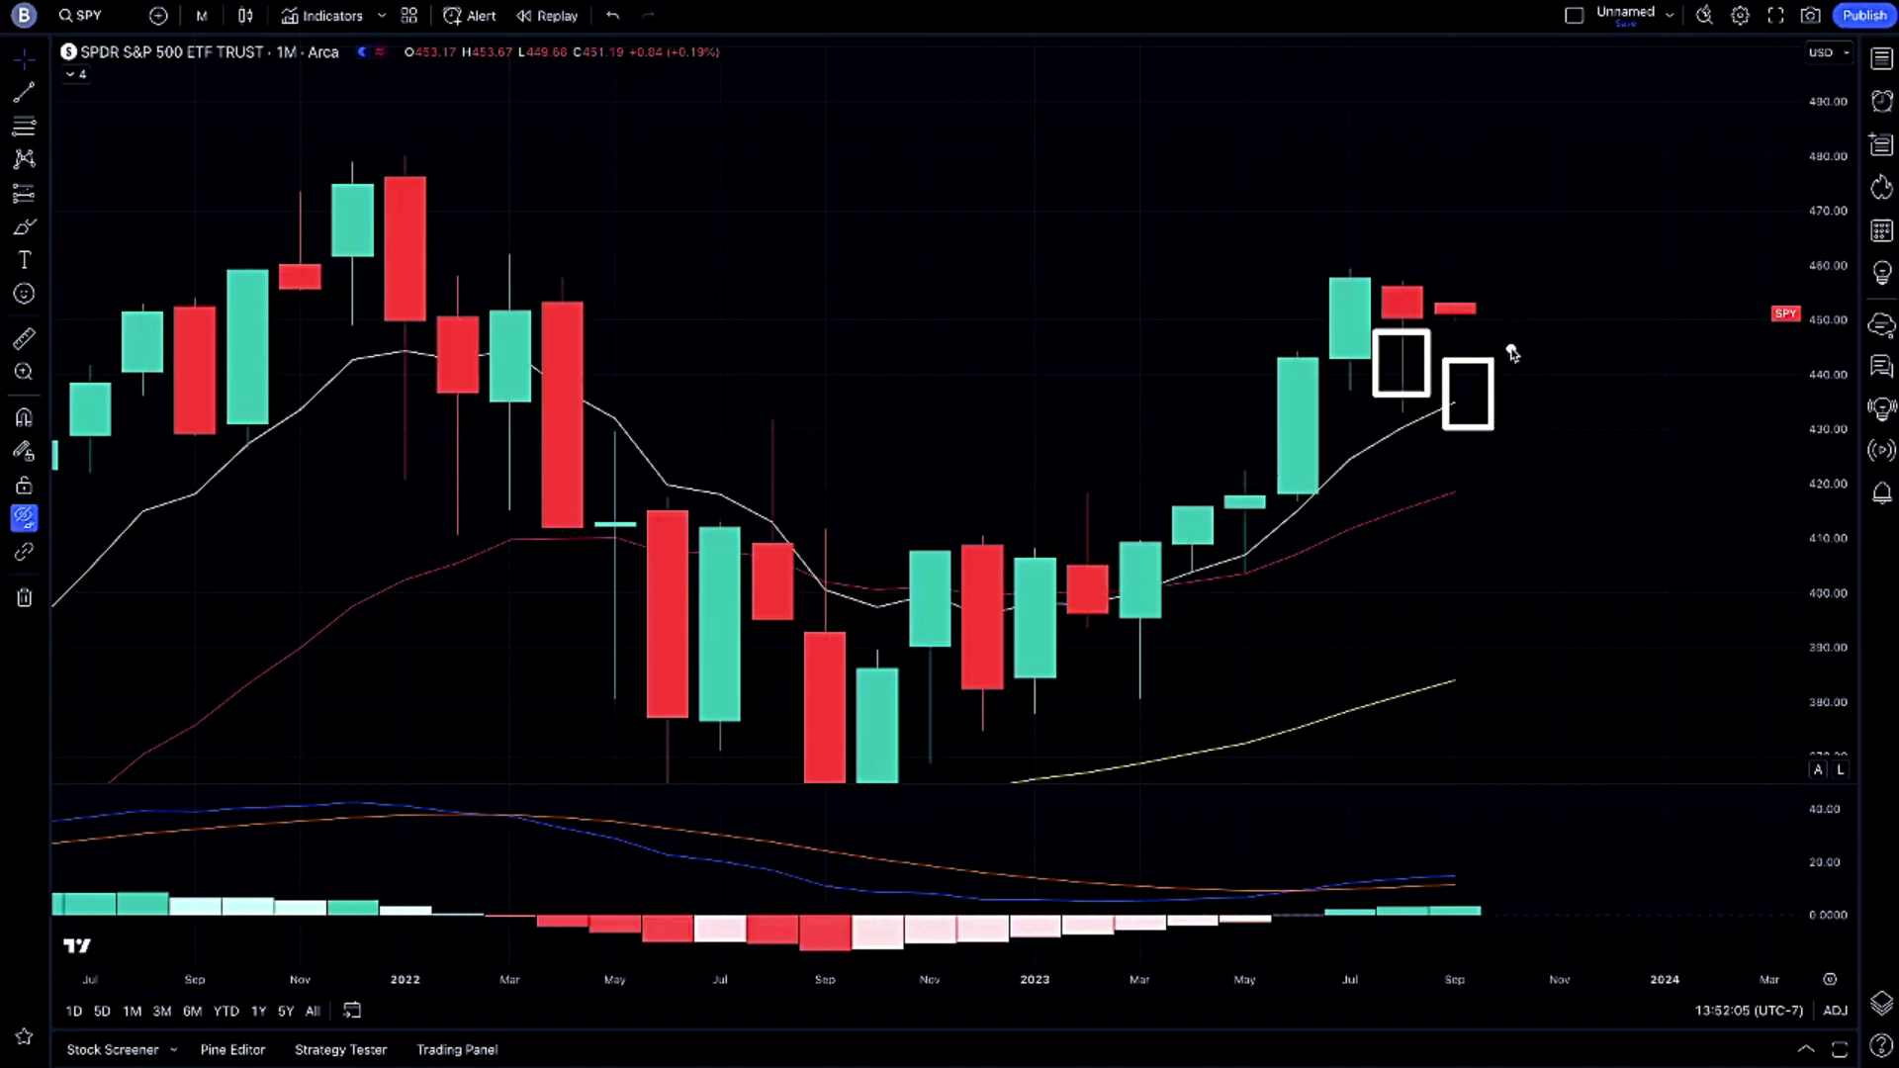
key(ctrl+z)
drag(1478, 282, 1543, 376)
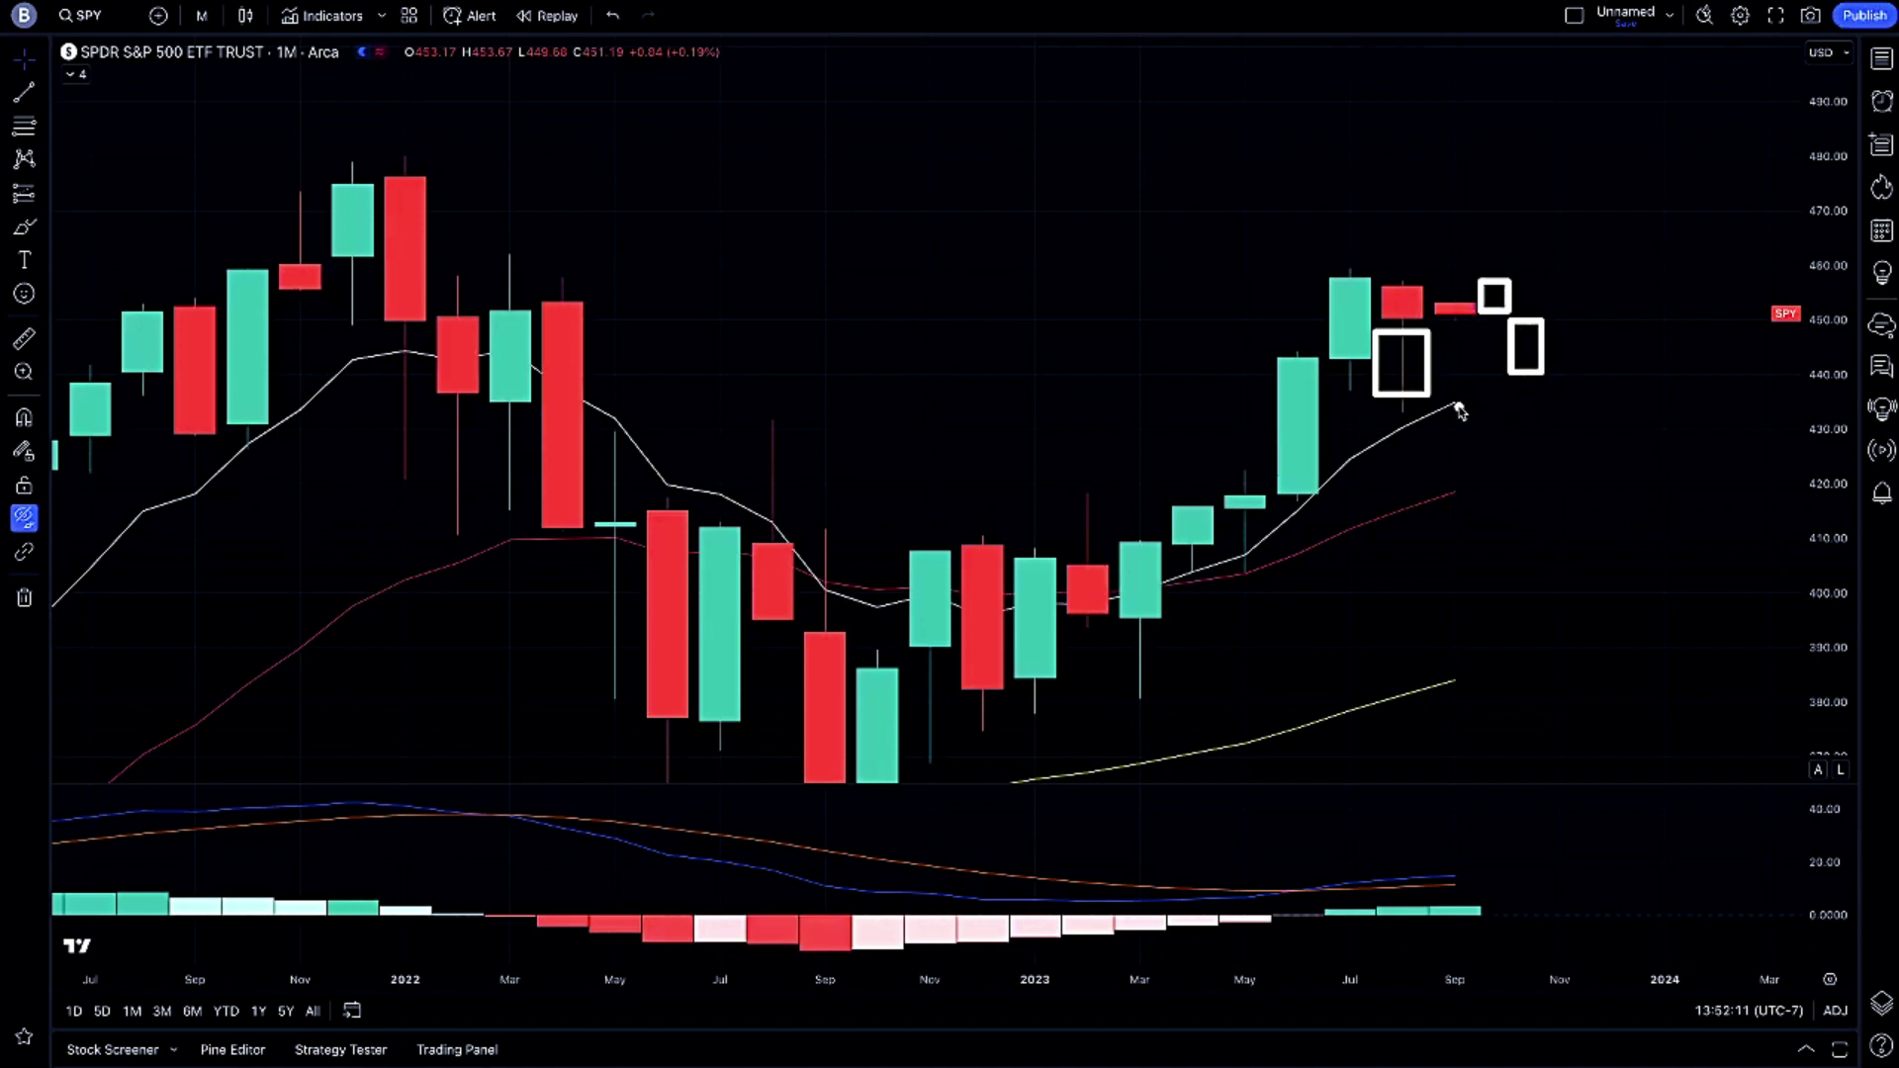
drag(1454, 404, 1622, 256)
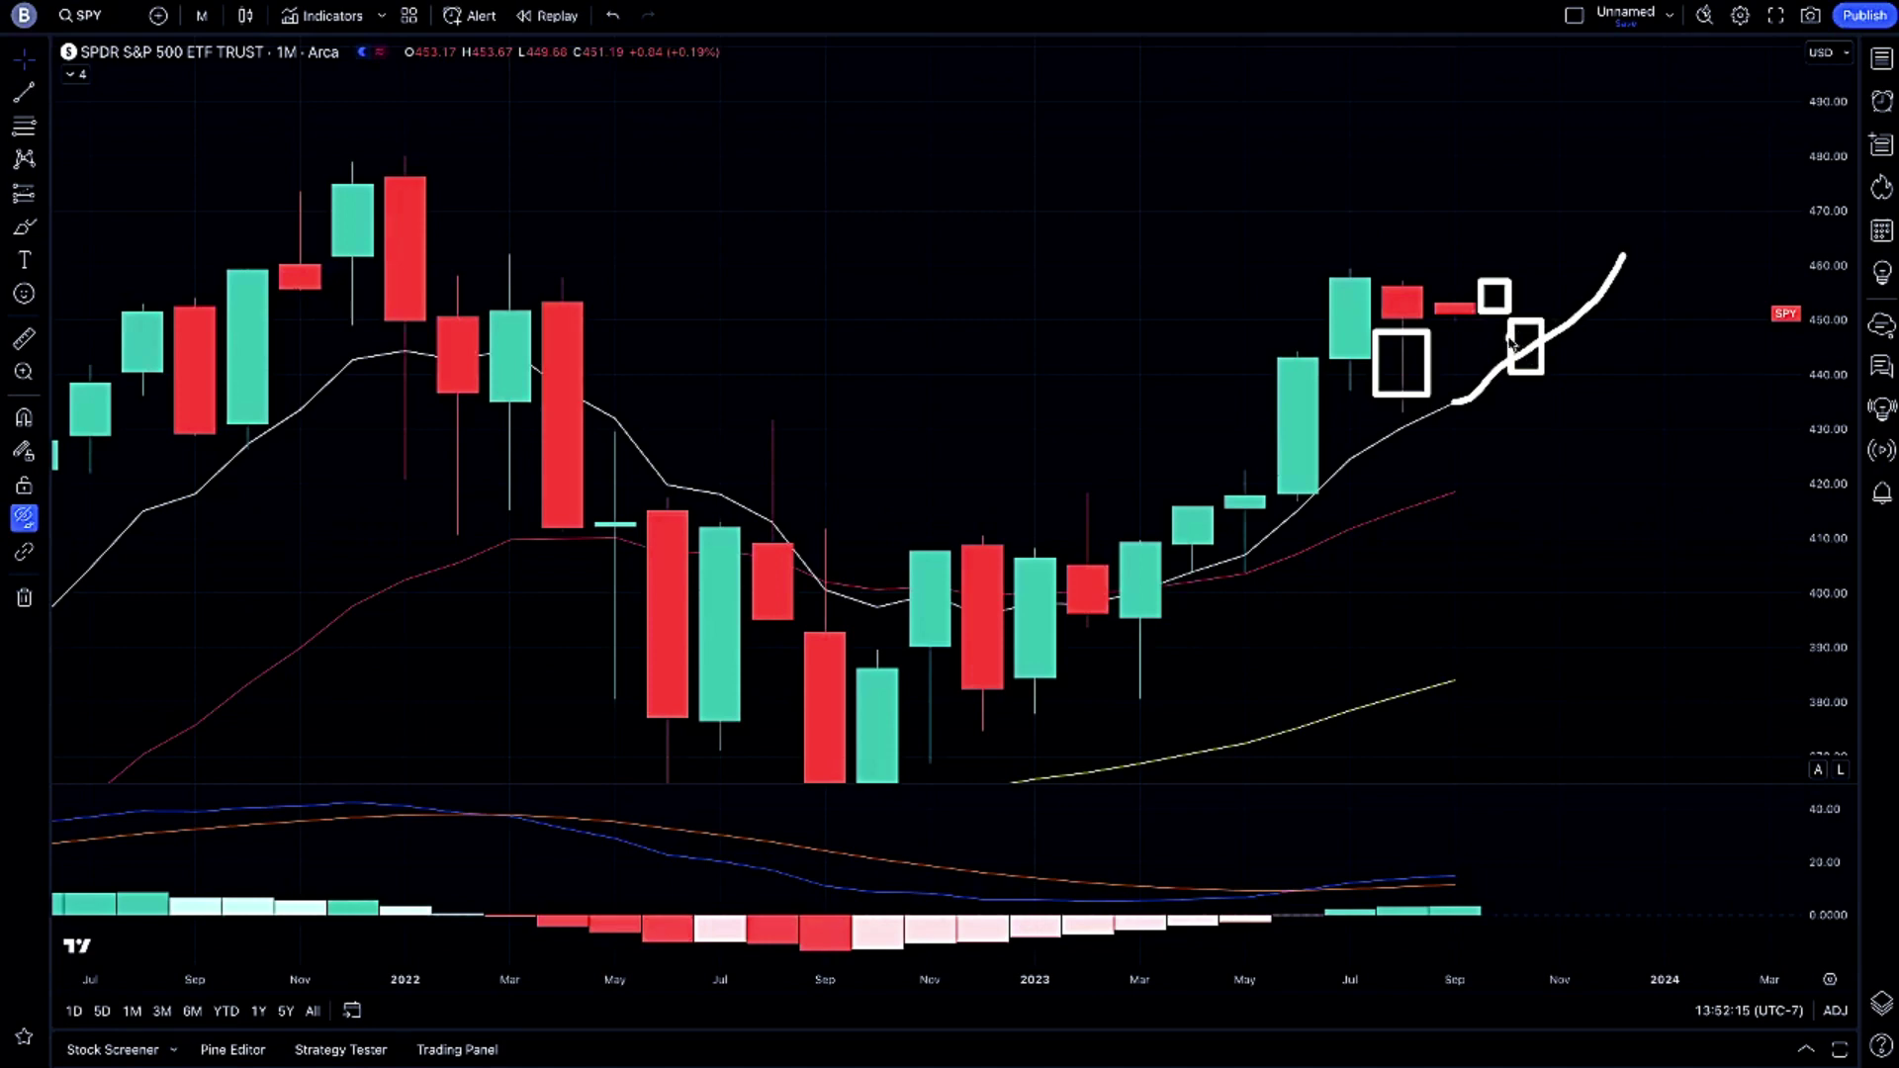
key(Escape)
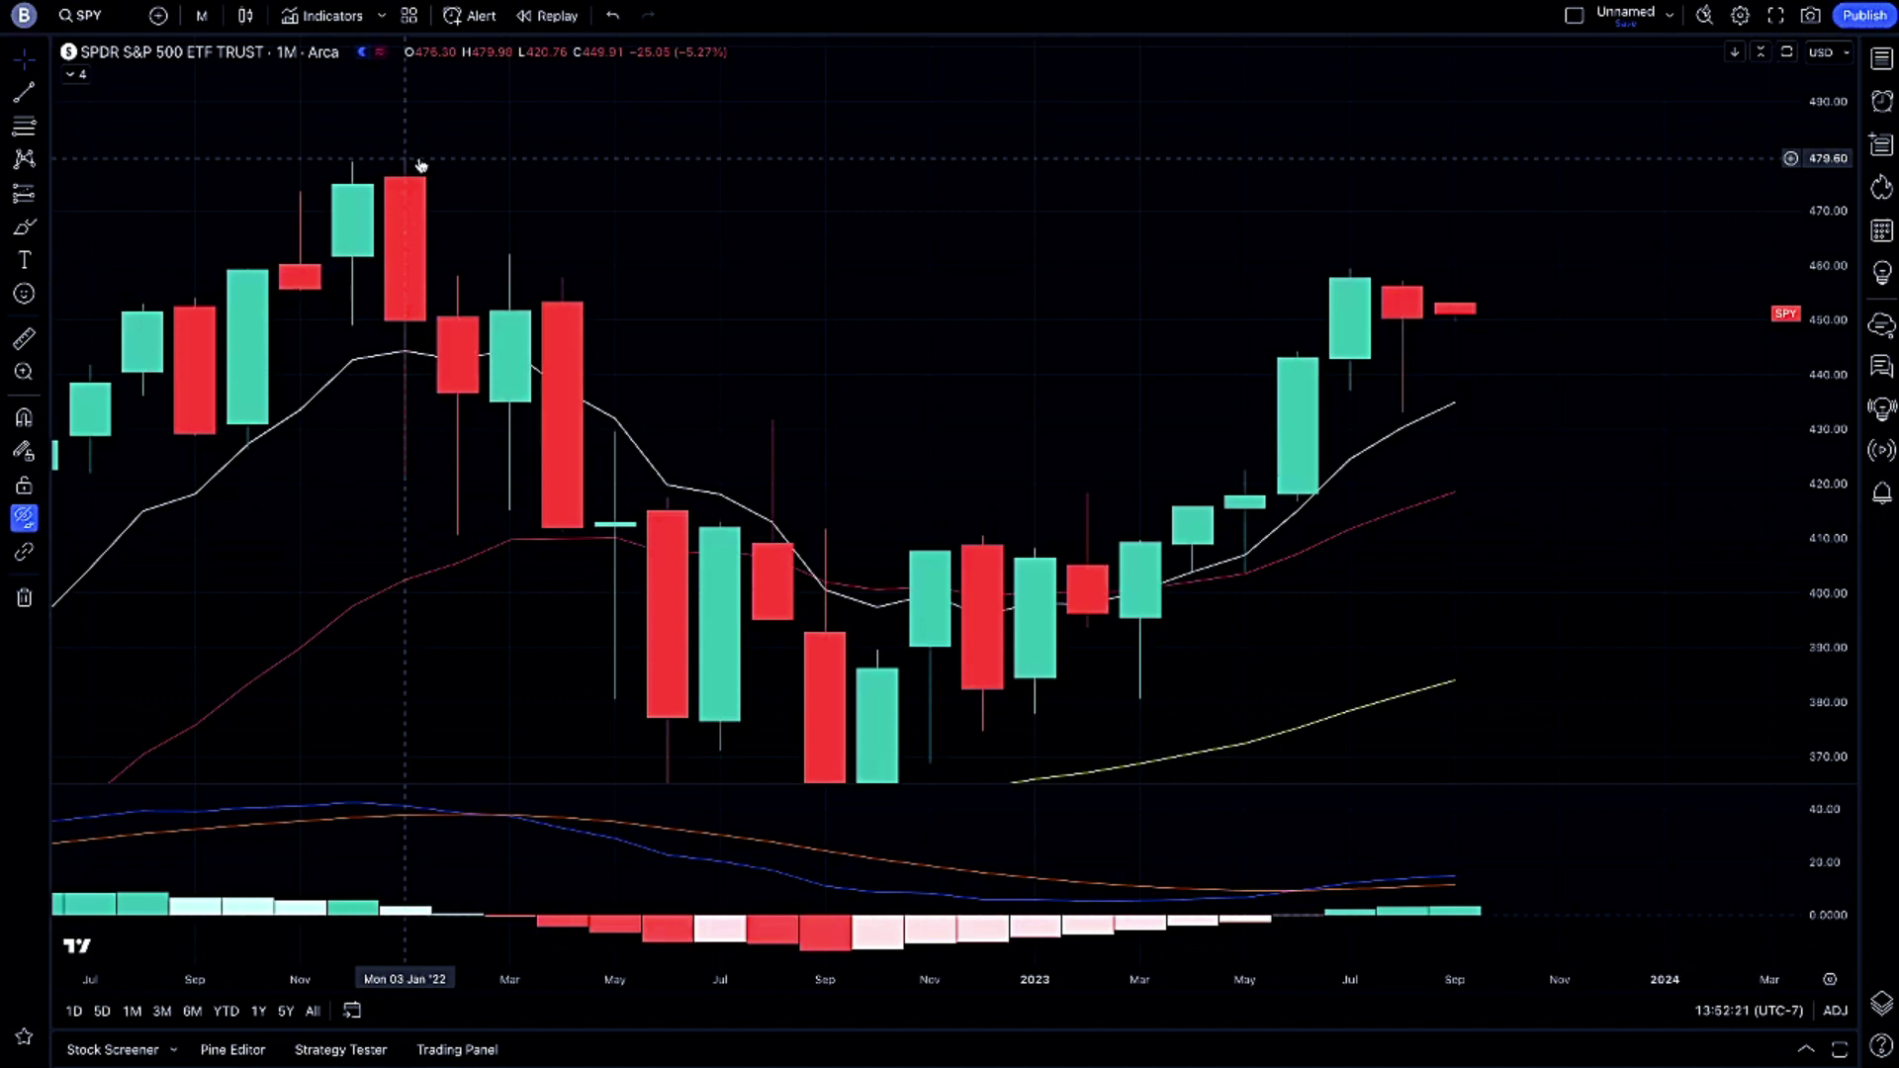
Draw a resistance zone from the January 2022 high to late 2023 at about 474 to 480, with two projected candles at its lower edge.
mouse_move(393, 151)
mouse_down()
mouse_move(501, 191)
mouse_move(1635, 193)
mouse_up()
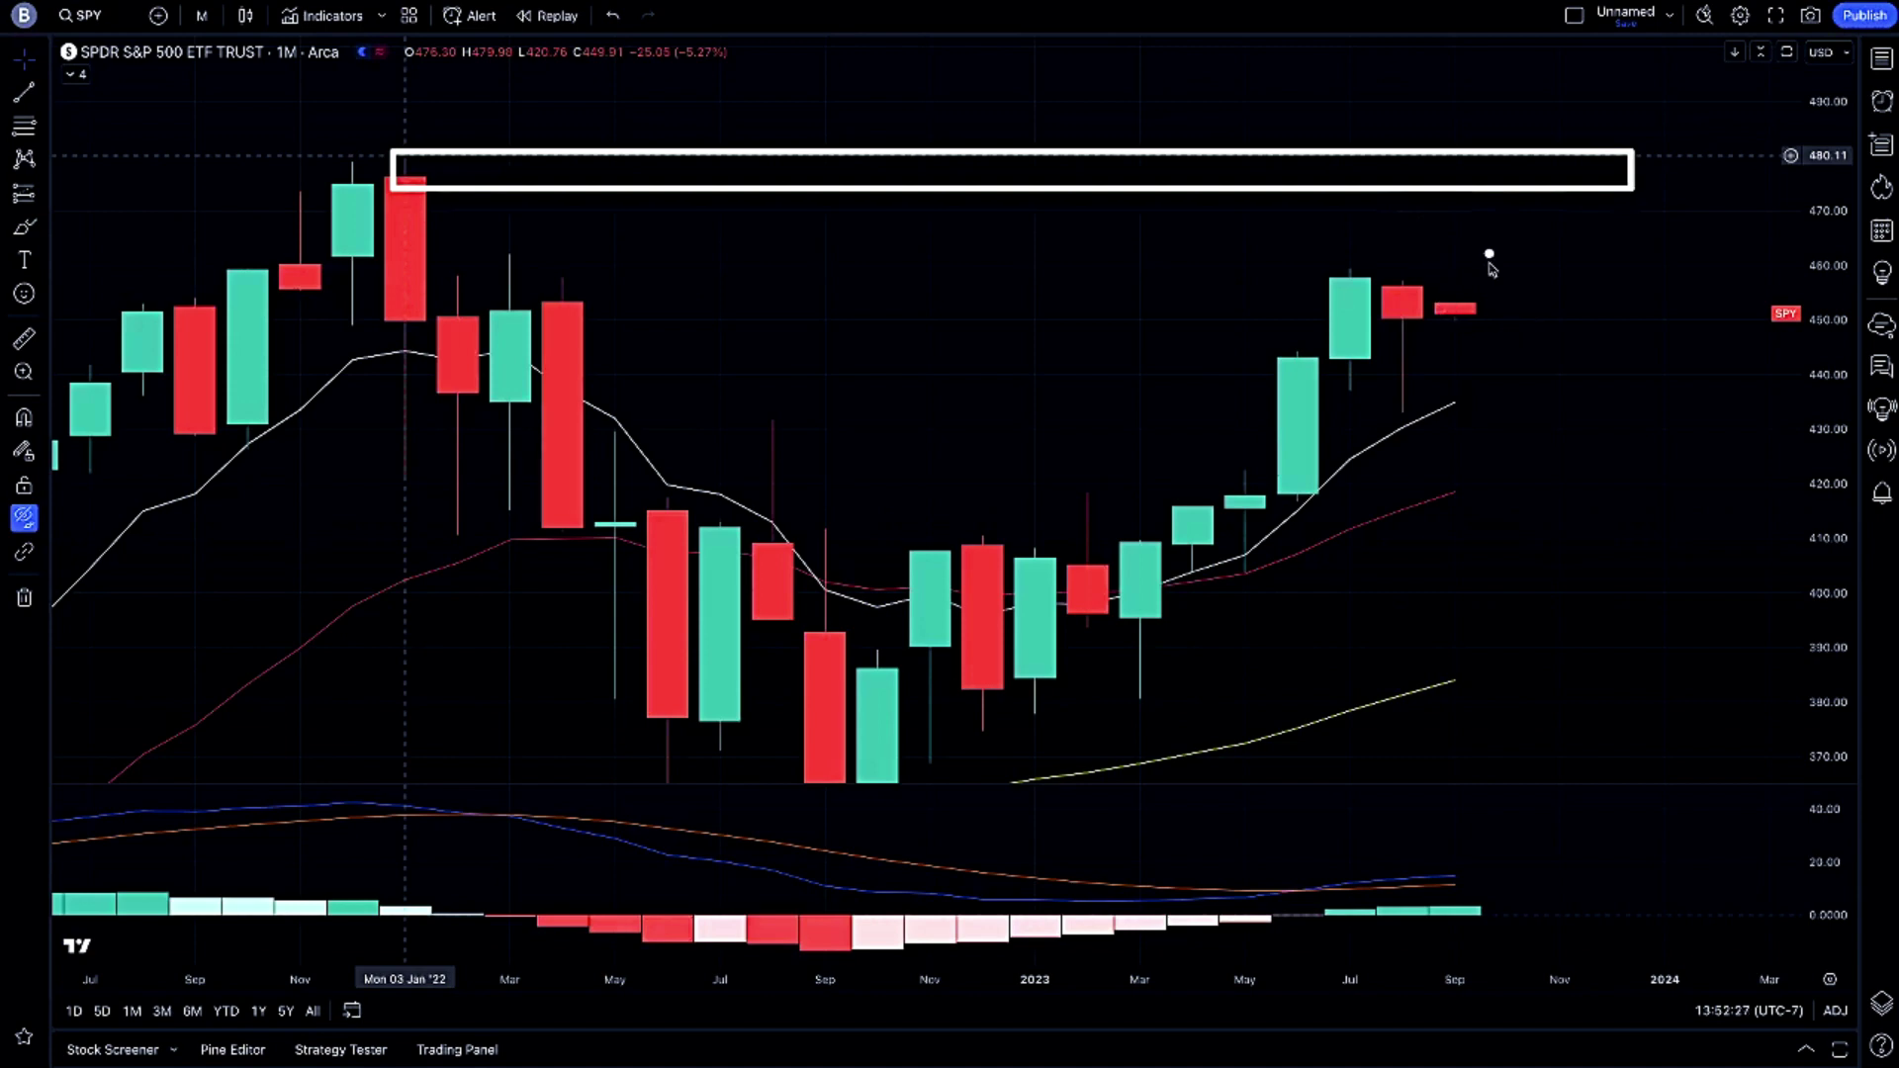
drag(1467, 183, 1548, 233)
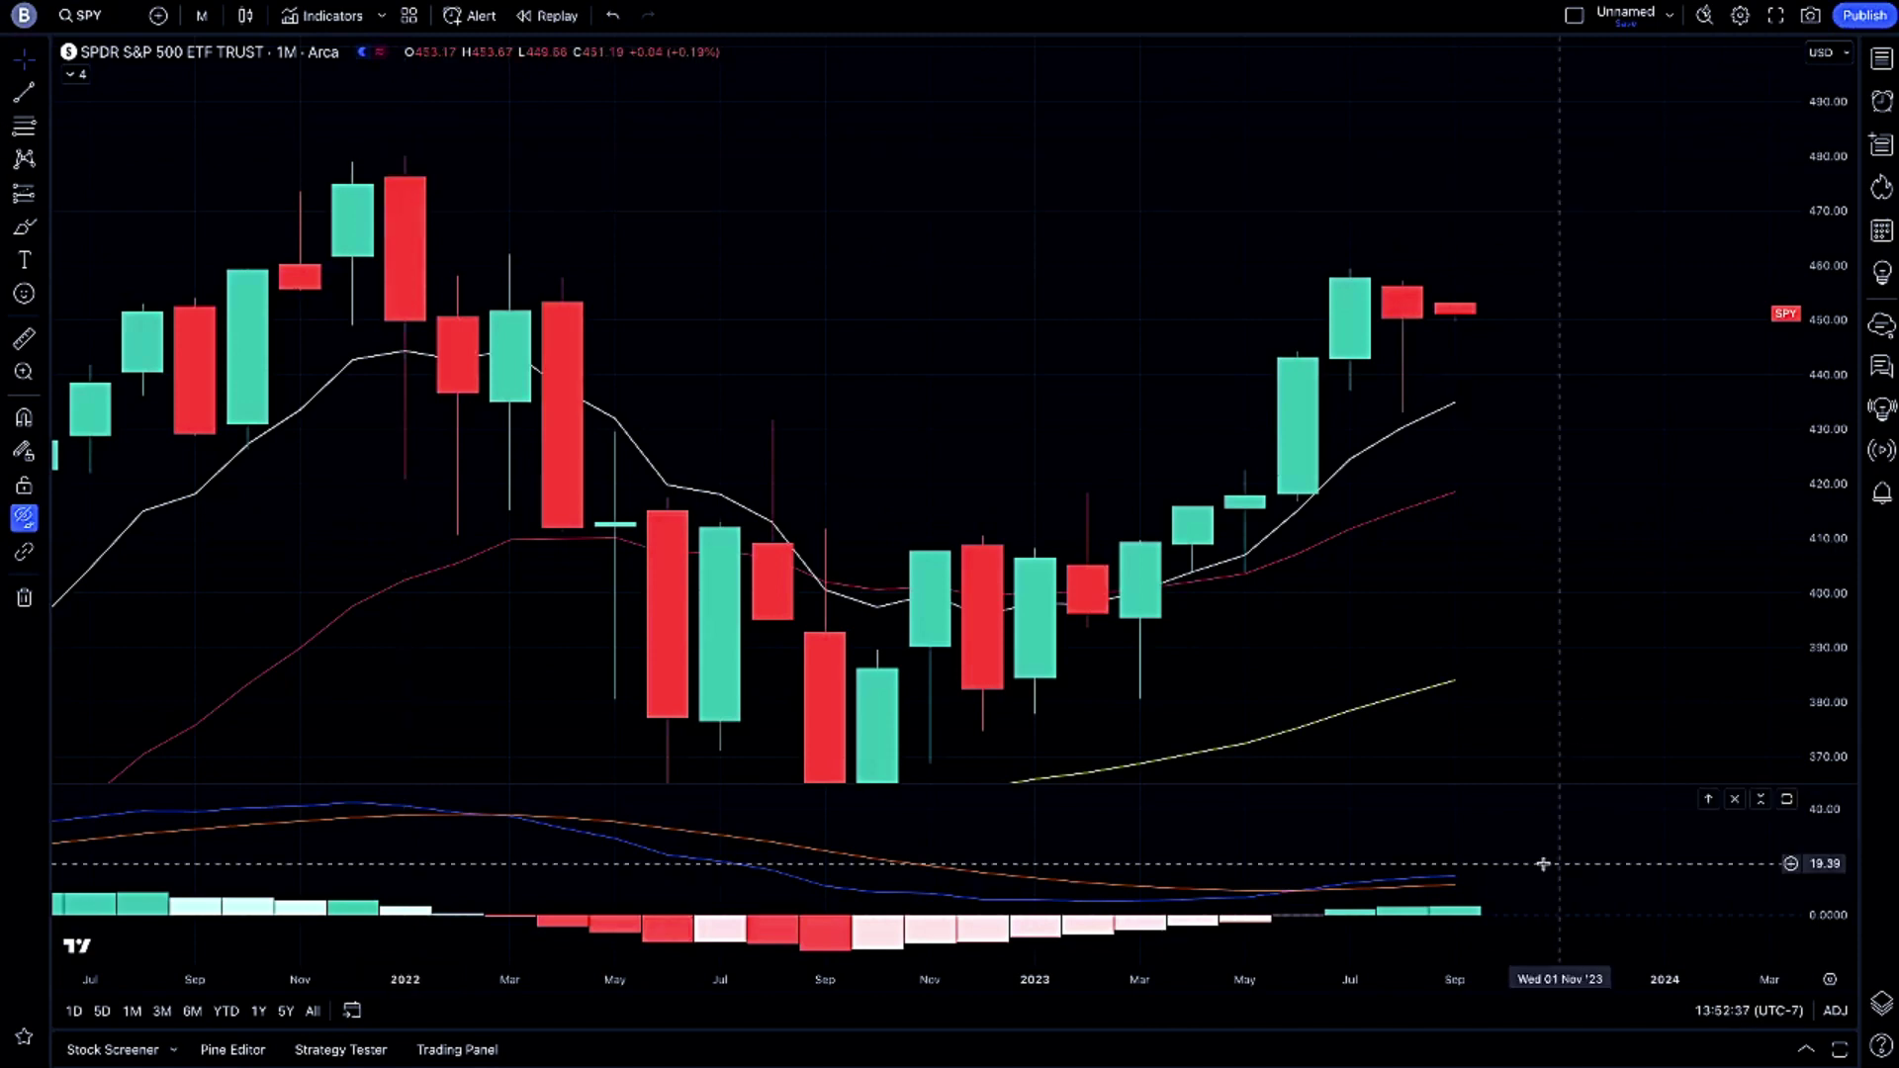
Maximize the monthly MACD pane, box the MACD crossover, blue-line trough and 2023 rise in turn, undoing each box, then restore the pane.
double_click(1546, 862)
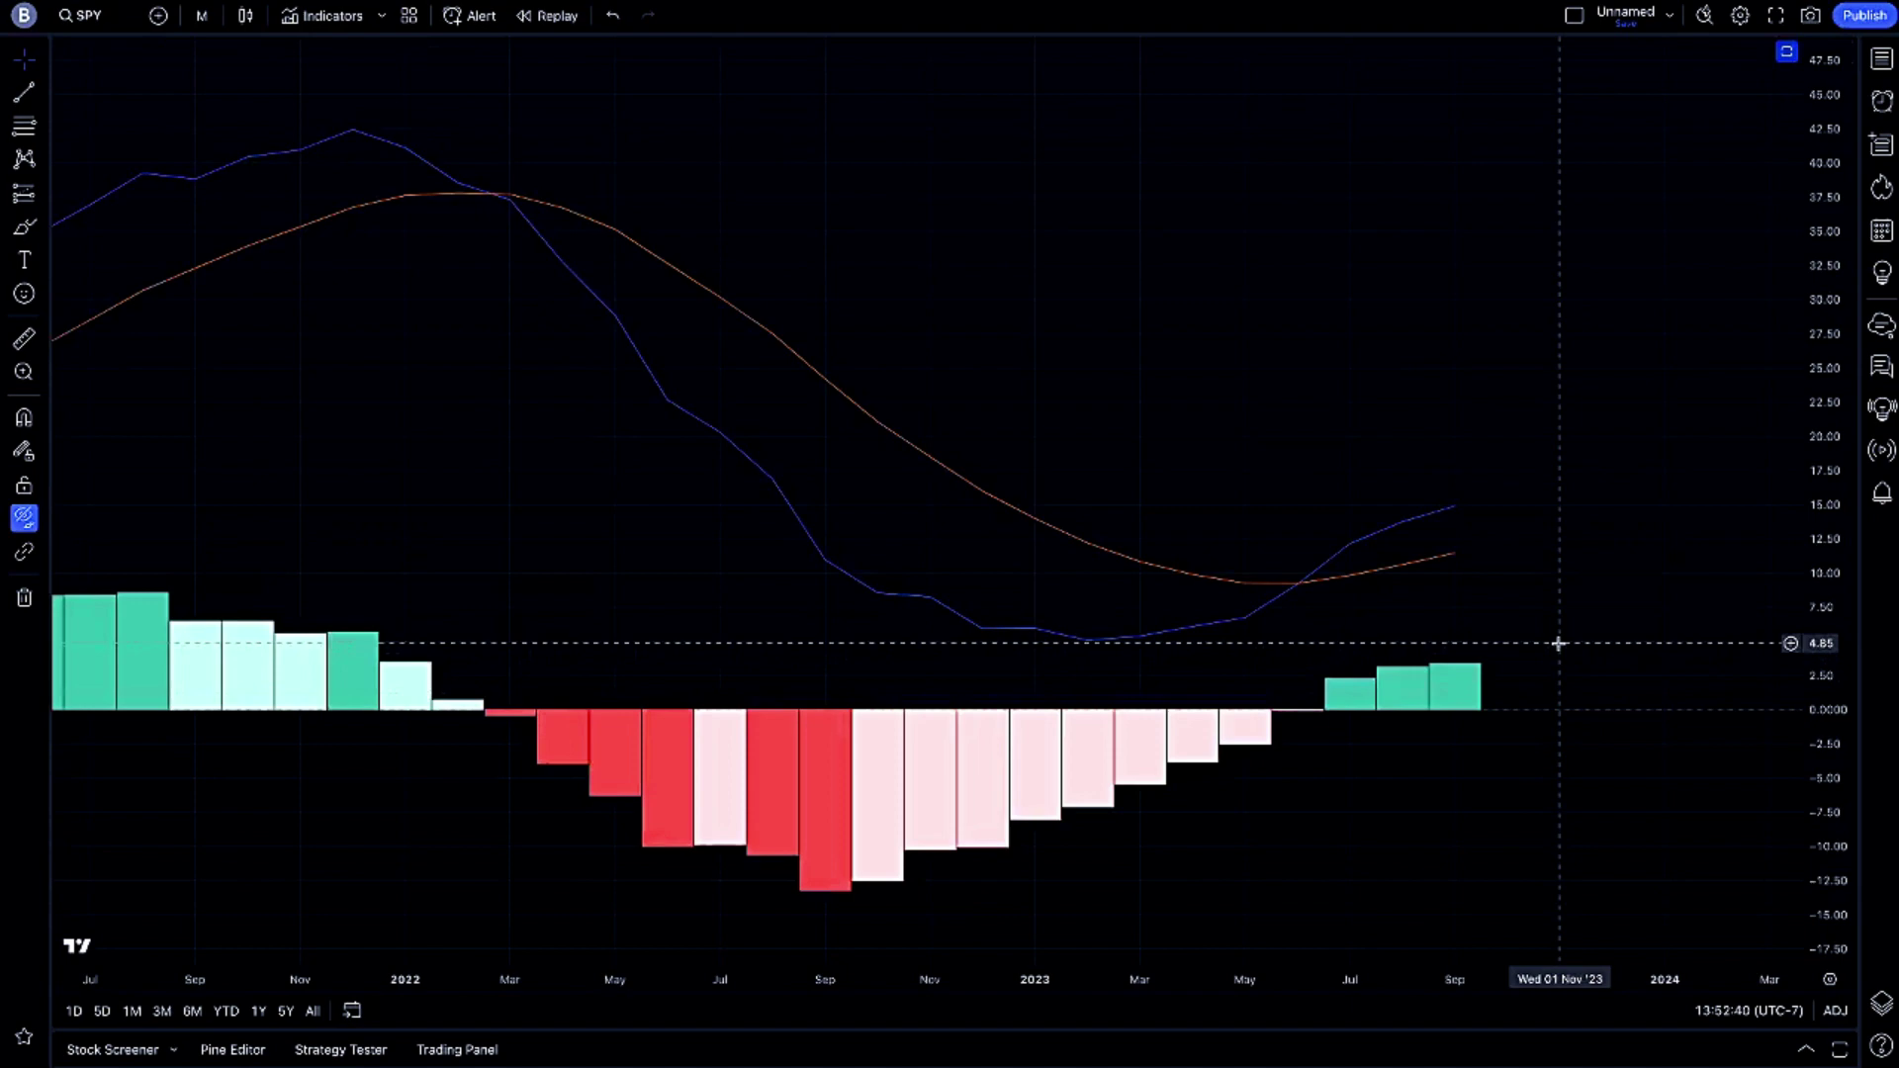
drag(1223, 443, 1607, 653)
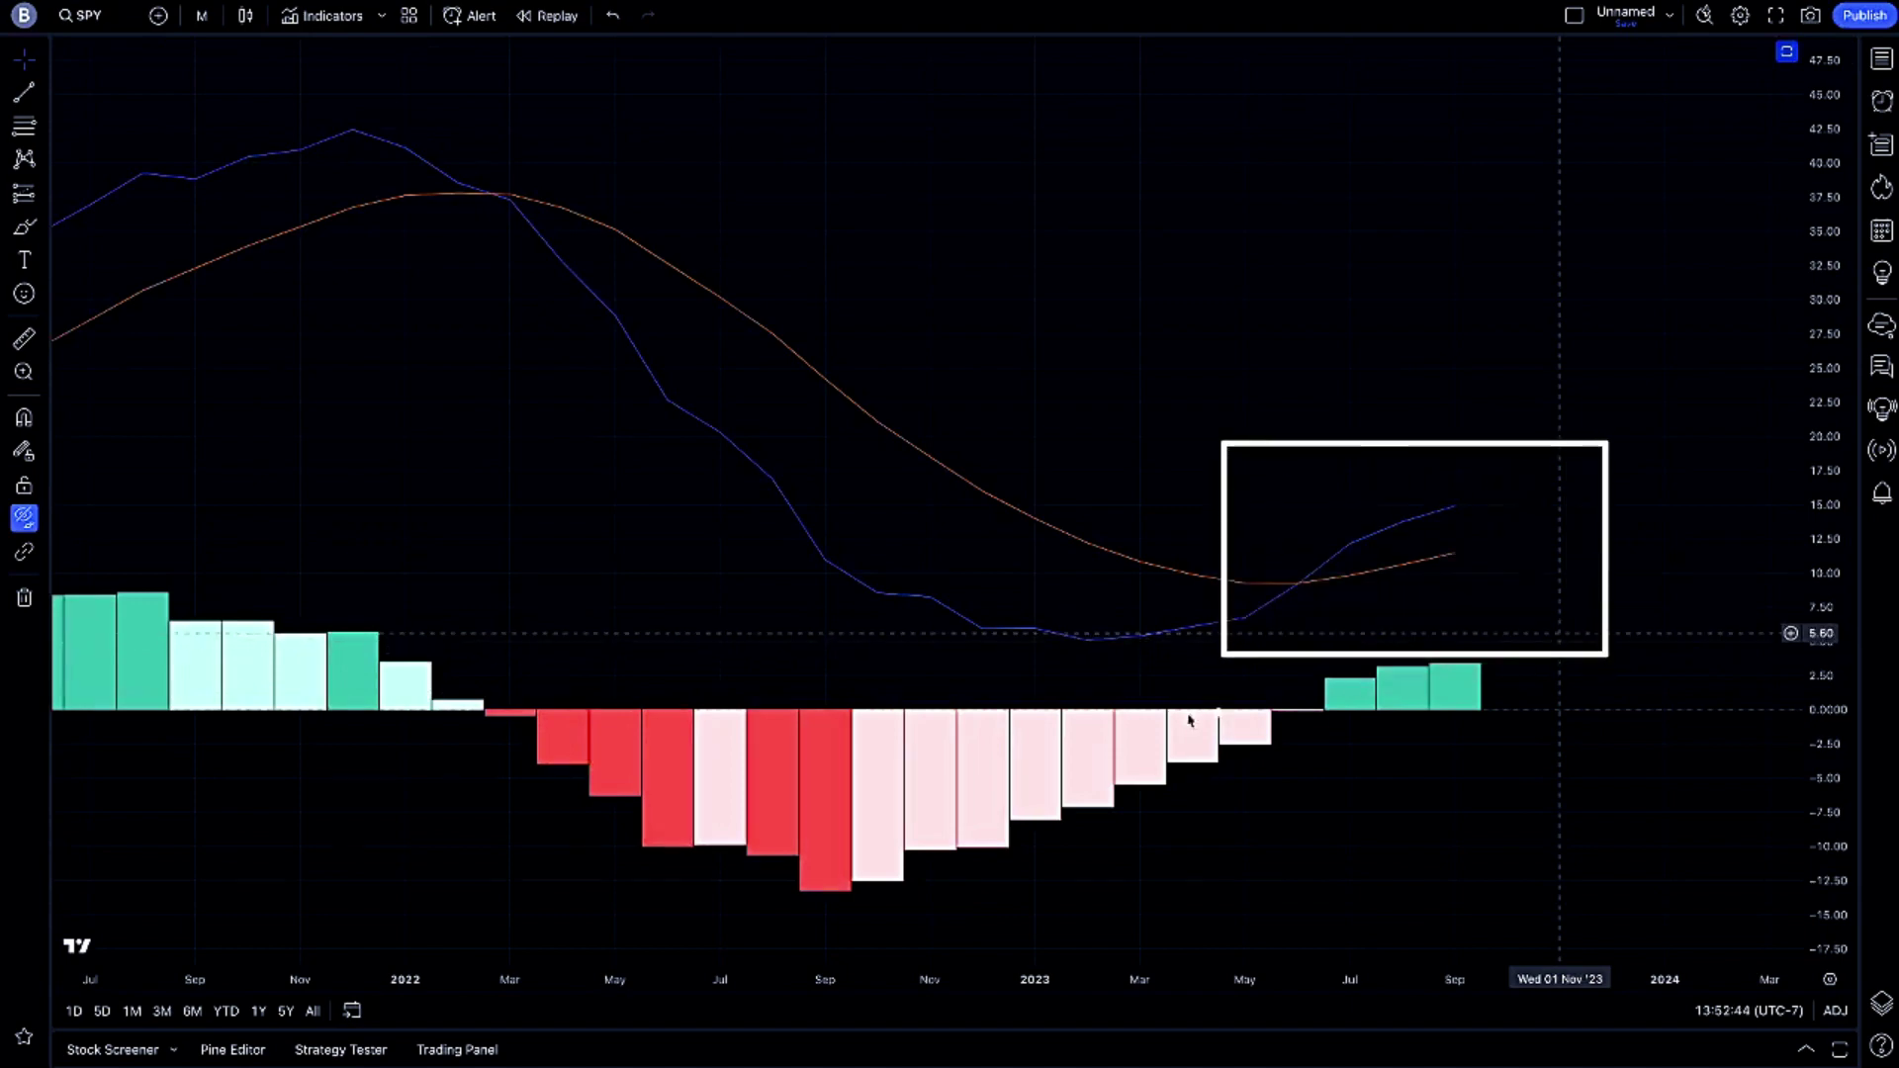
key(ctrl+z)
drag(1028, 608, 1313, 655)
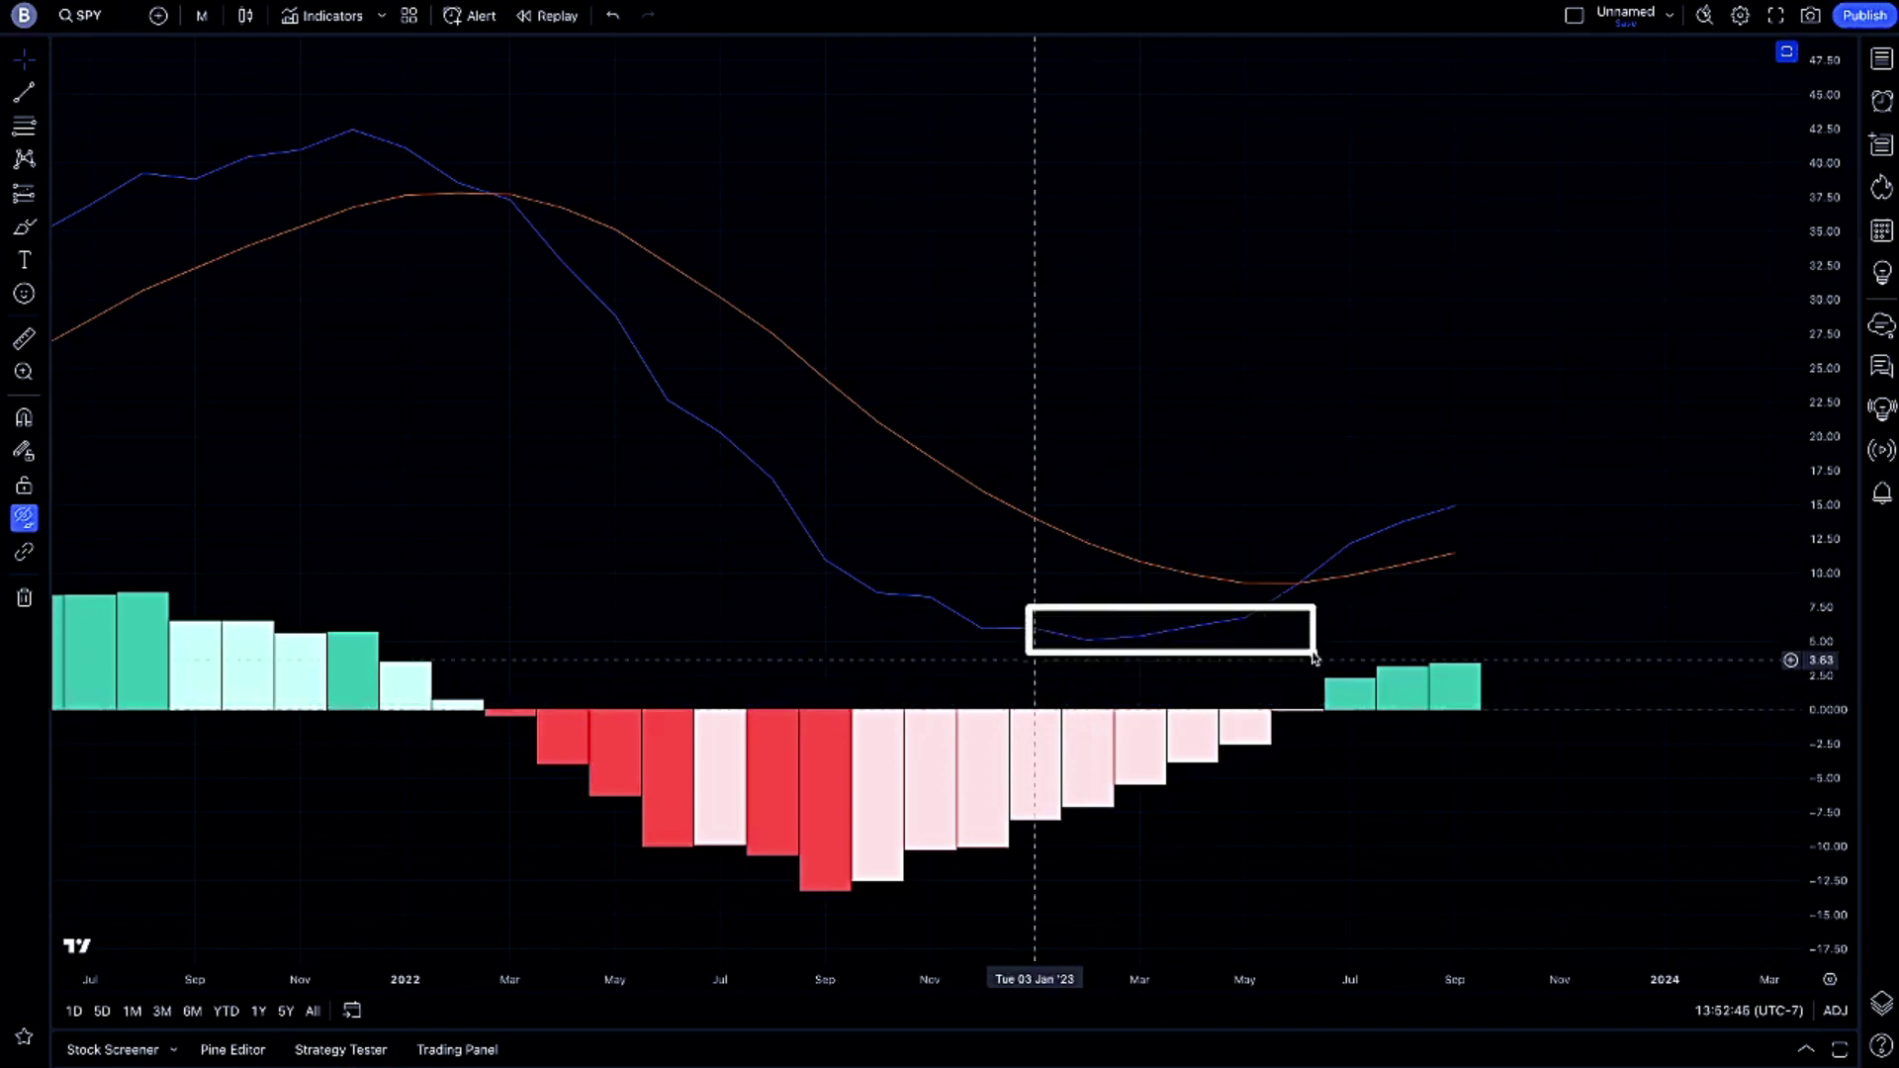
key(ctrl+z)
drag(1249, 484, 1501, 599)
key(ctrl+z)
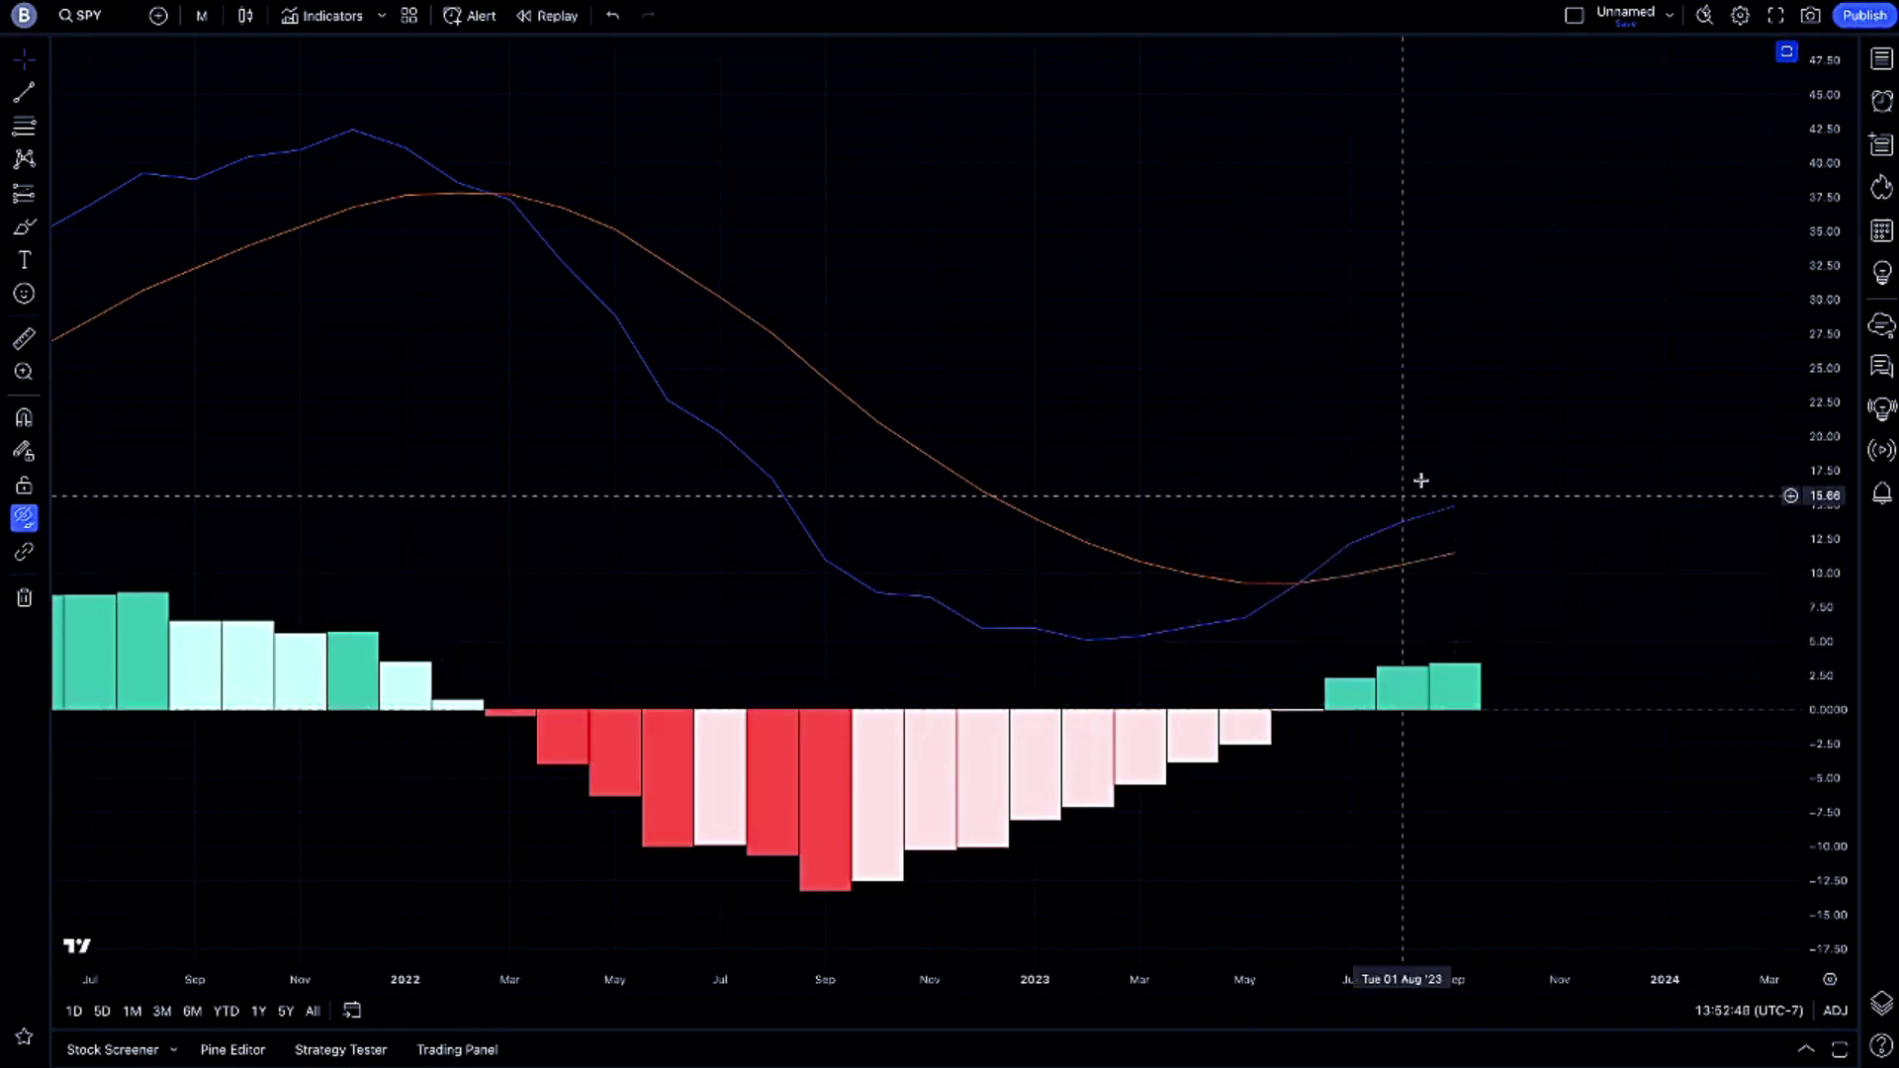
double_click(1421, 481)
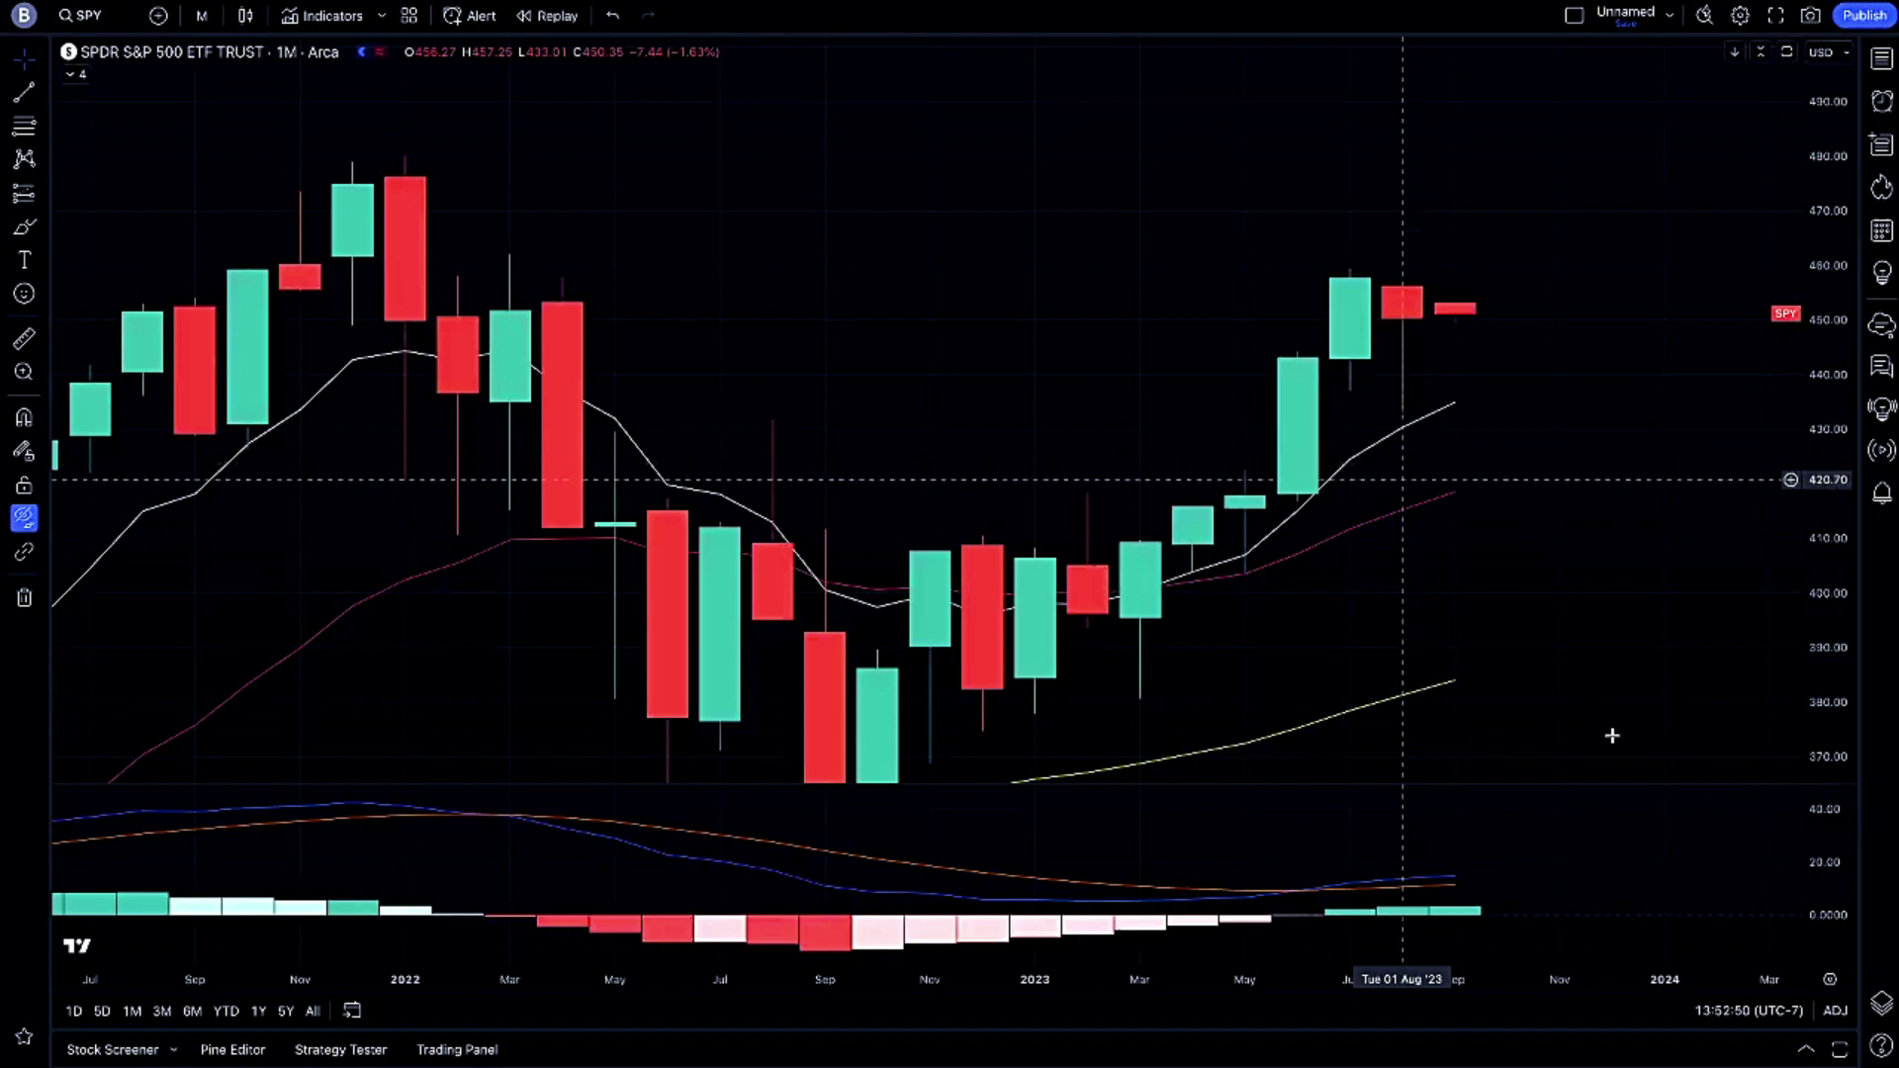
Maximize the monthly MACD pane, box the September 2023 histogram bar and clear it, then sketch a projected bar right after September.
double_click(1573, 887)
drag(1412, 615, 1547, 719)
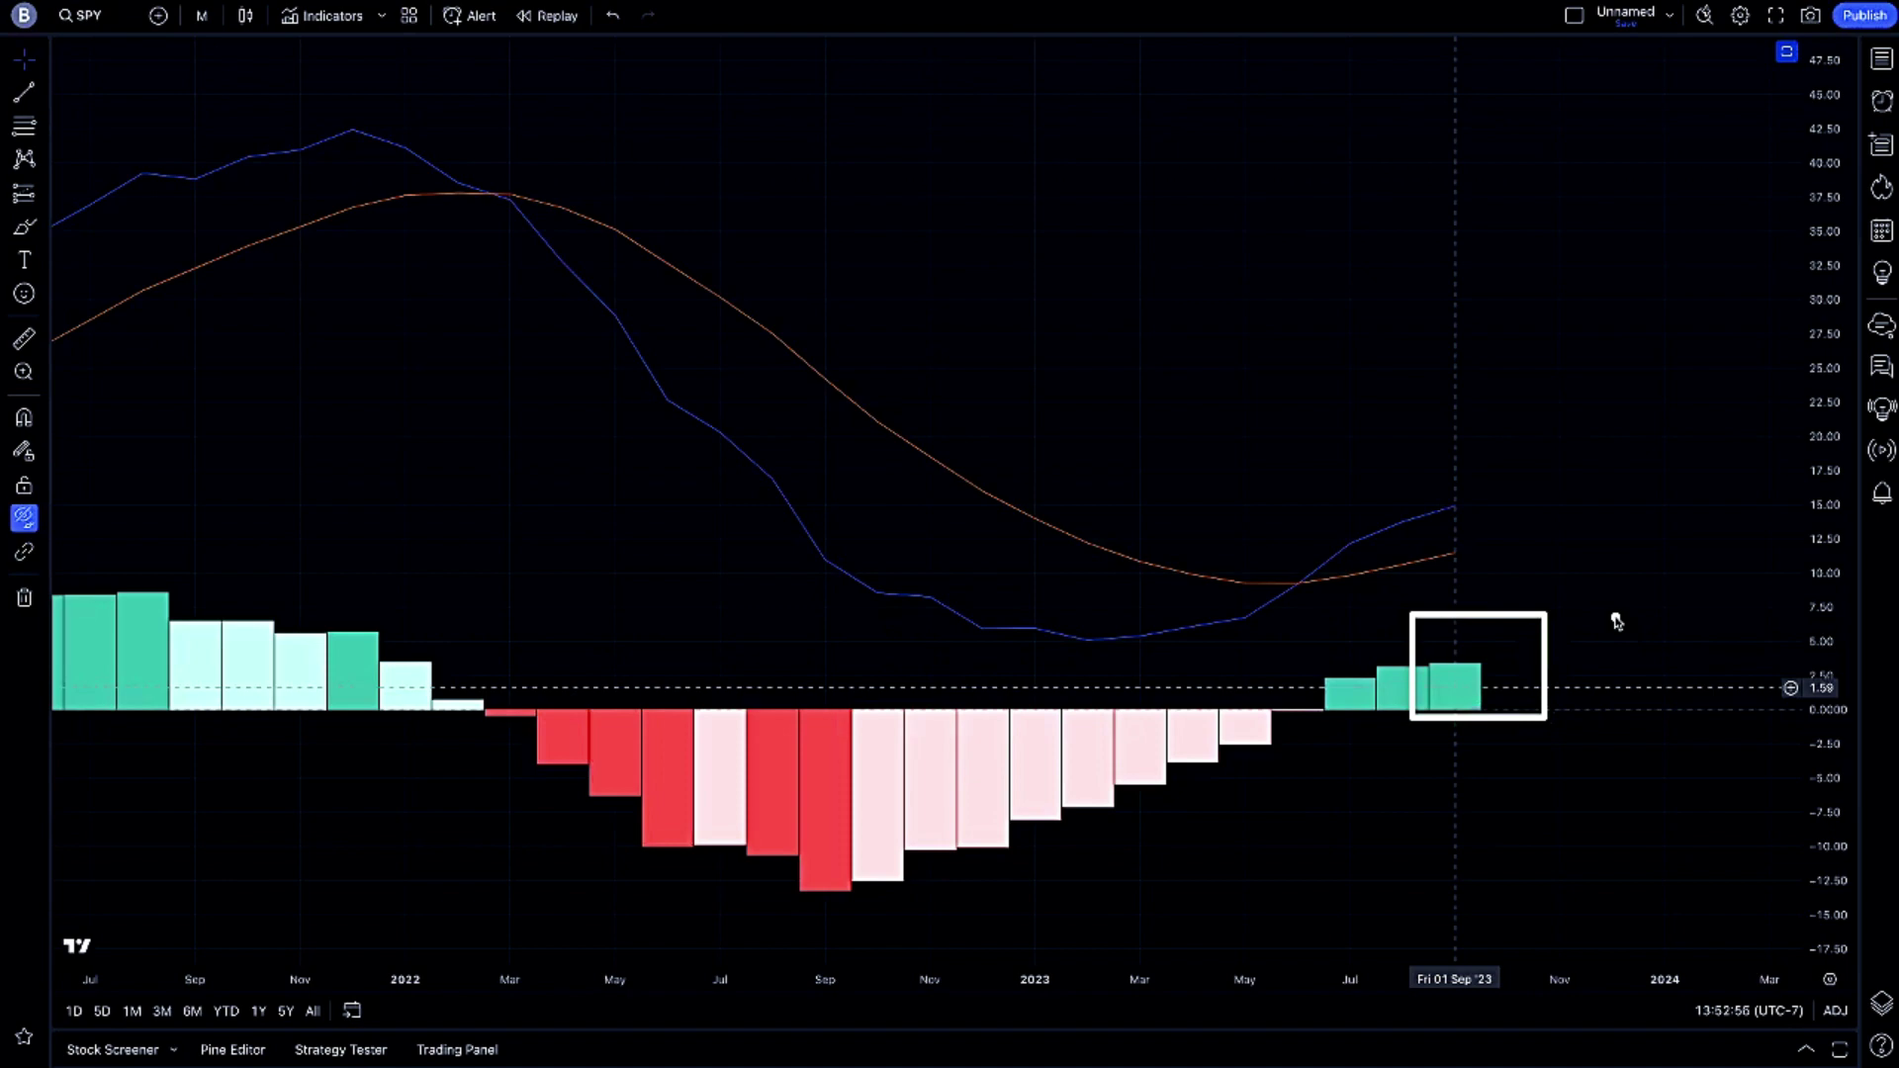
key(Escape)
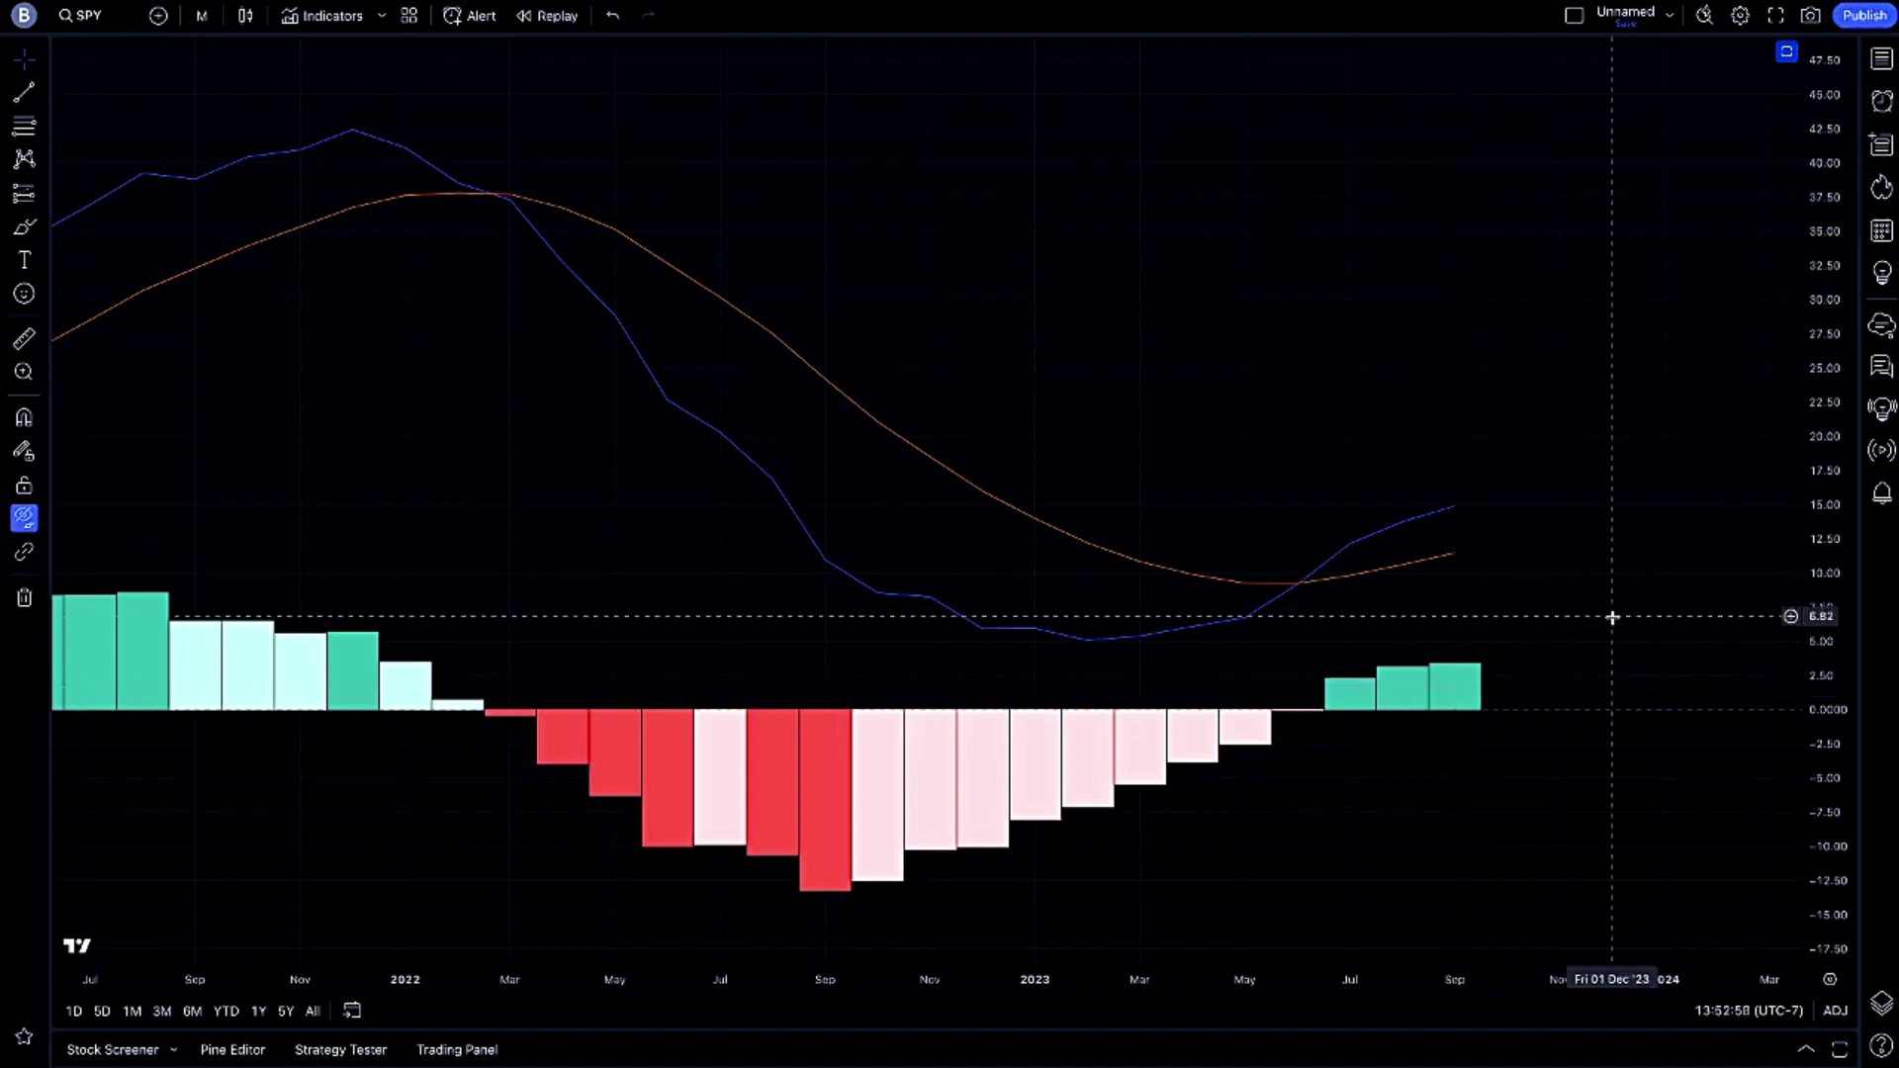
drag(1483, 664, 1516, 708)
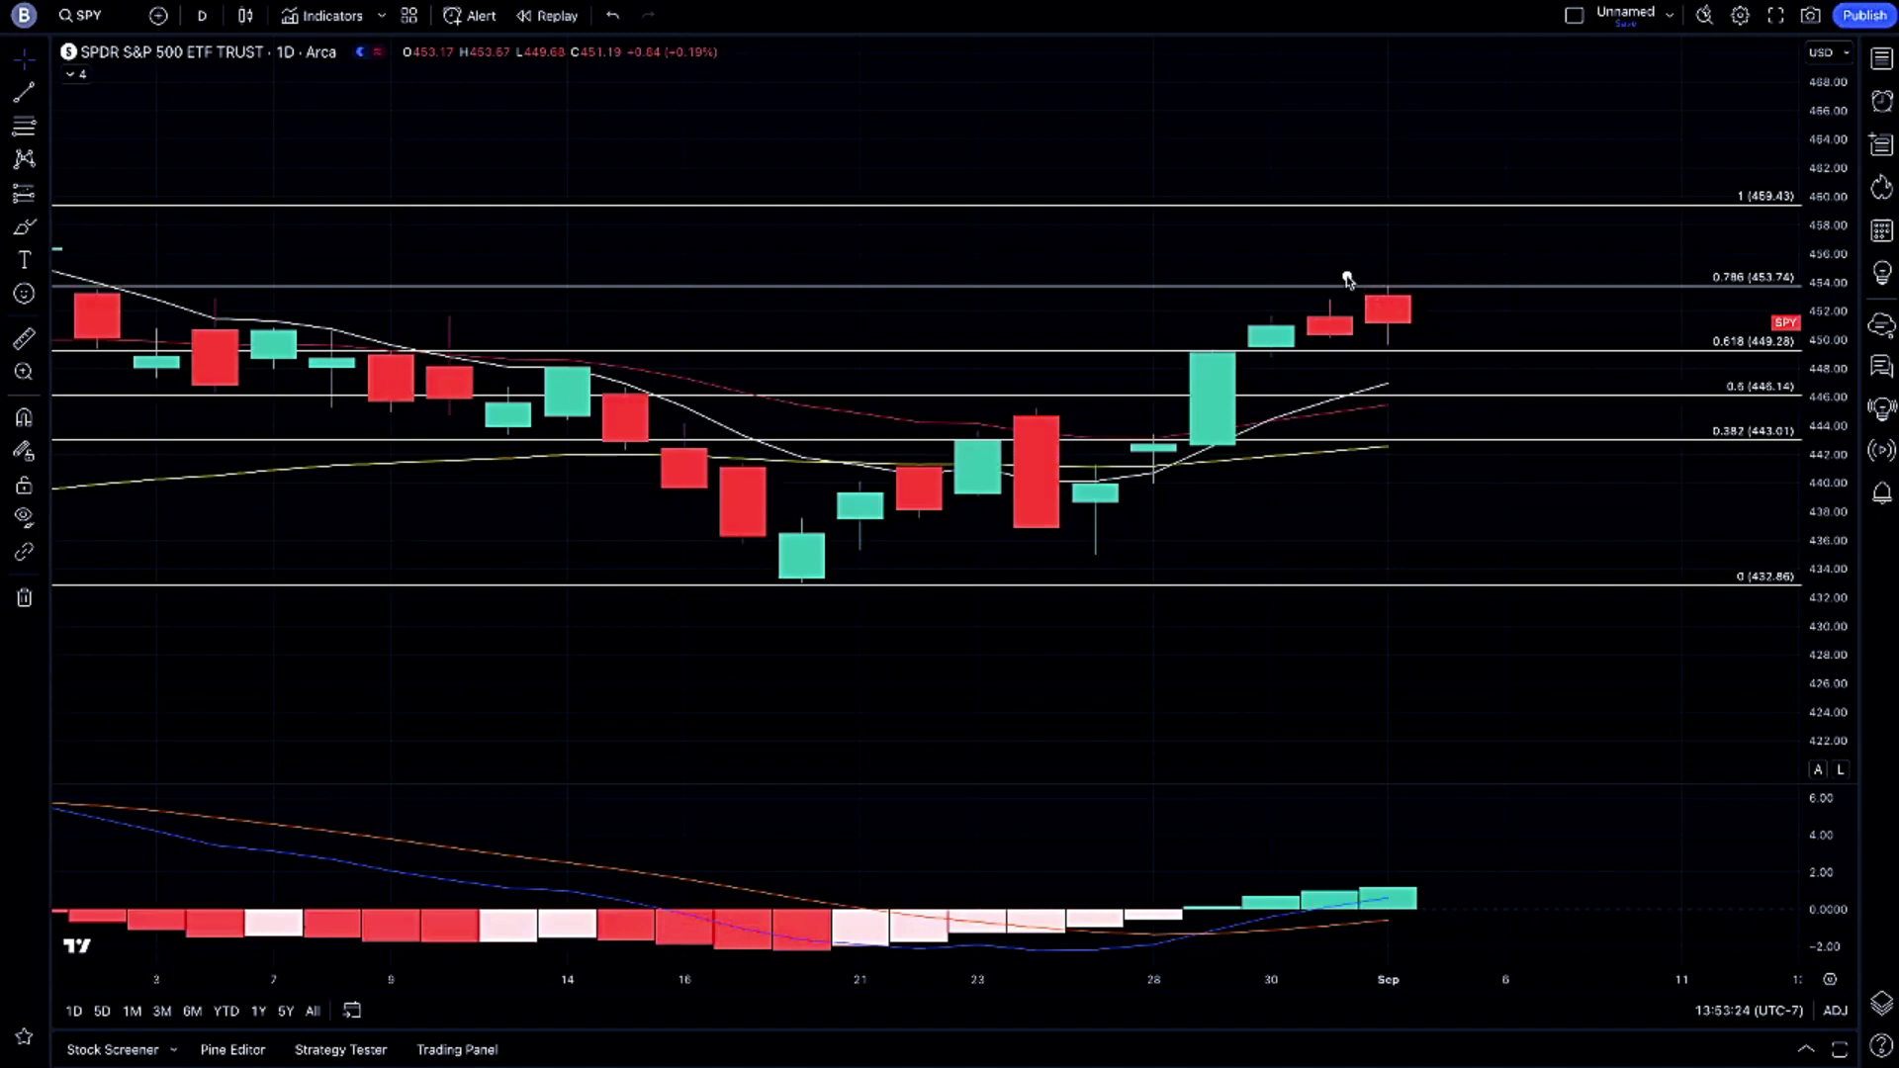
On the daily chart, sketch projected candles after 1 September, dipping to about 447 and recovering to about 453.
drag(1352, 269, 1435, 382)
drag(1444, 339, 1476, 384)
mouse_move(1478, 303)
mouse_down()
mouse_move(1509, 351)
mouse_move(1535, 322)
mouse_up()
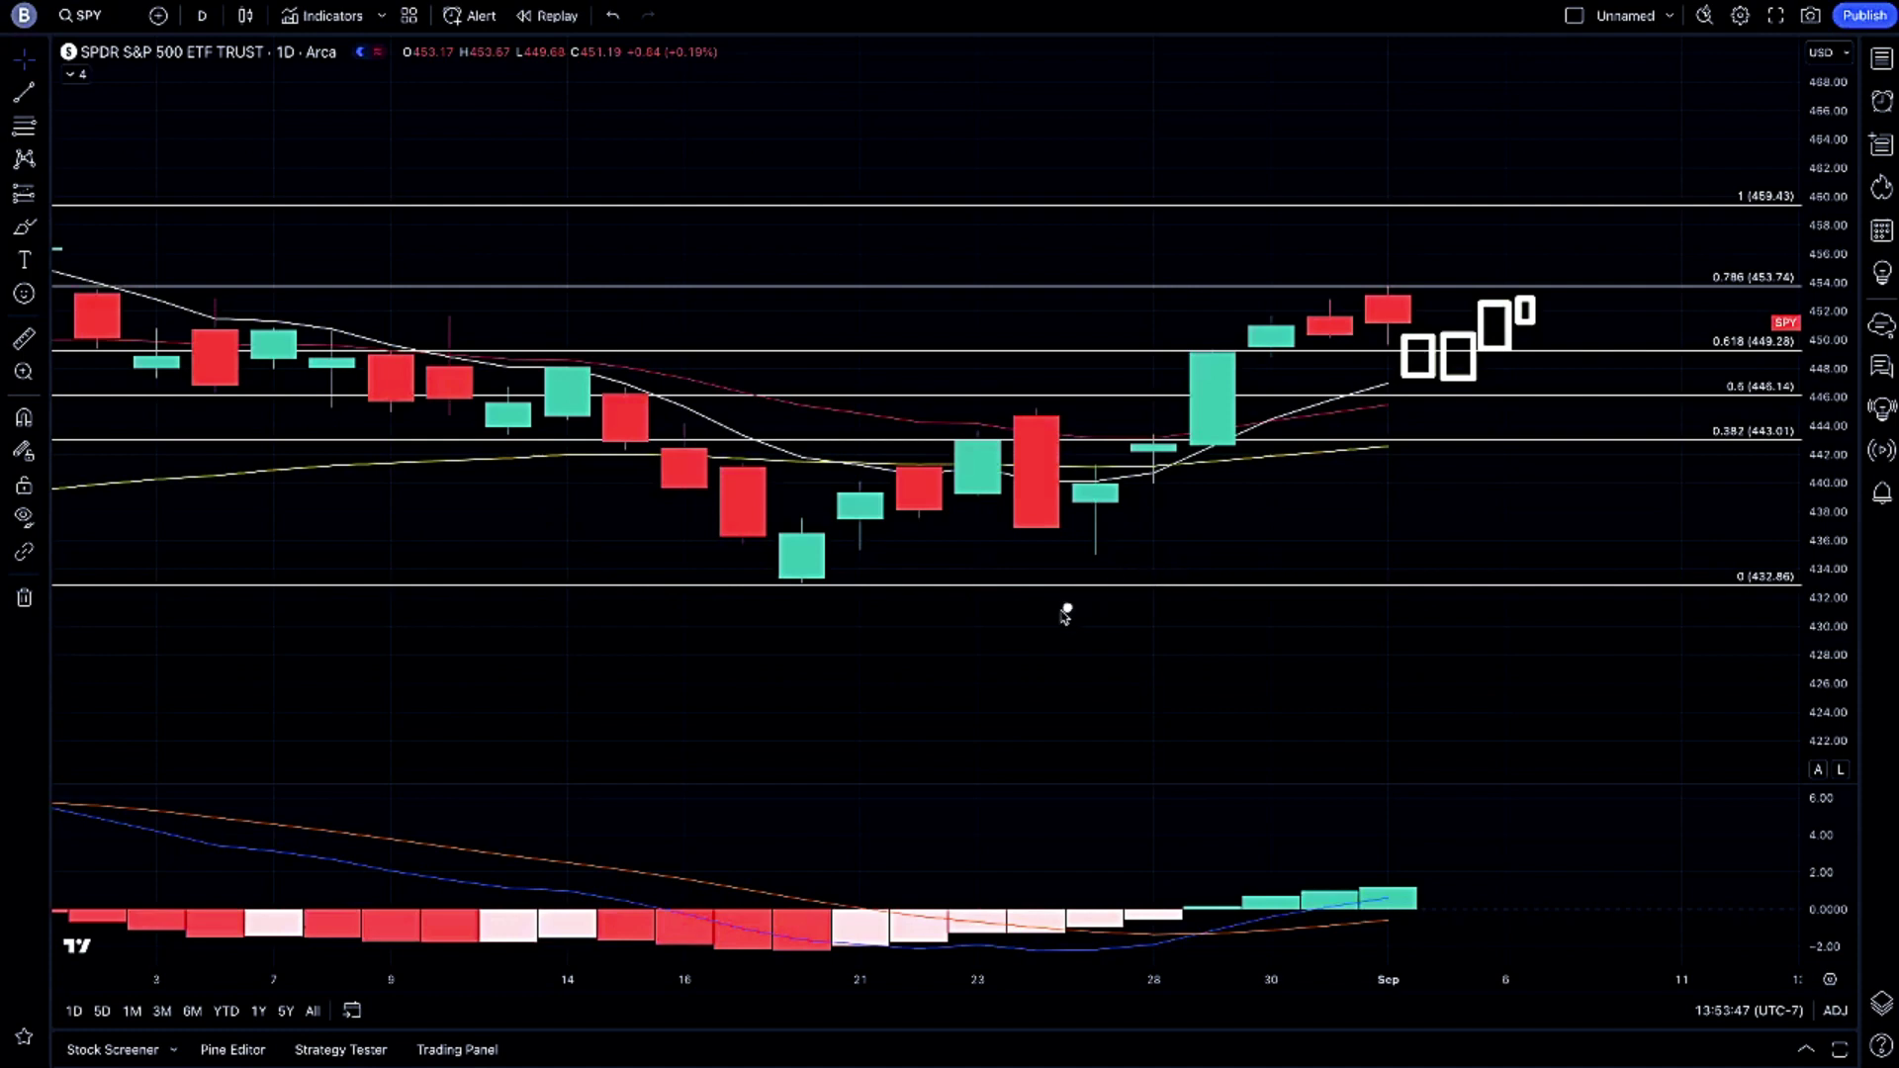
Draw a rising trendline from the 18 August low, box the EMAs at about 440 to 449, extend the white EMA upward, and clear all markings.
drag(791, 585, 1606, 379)
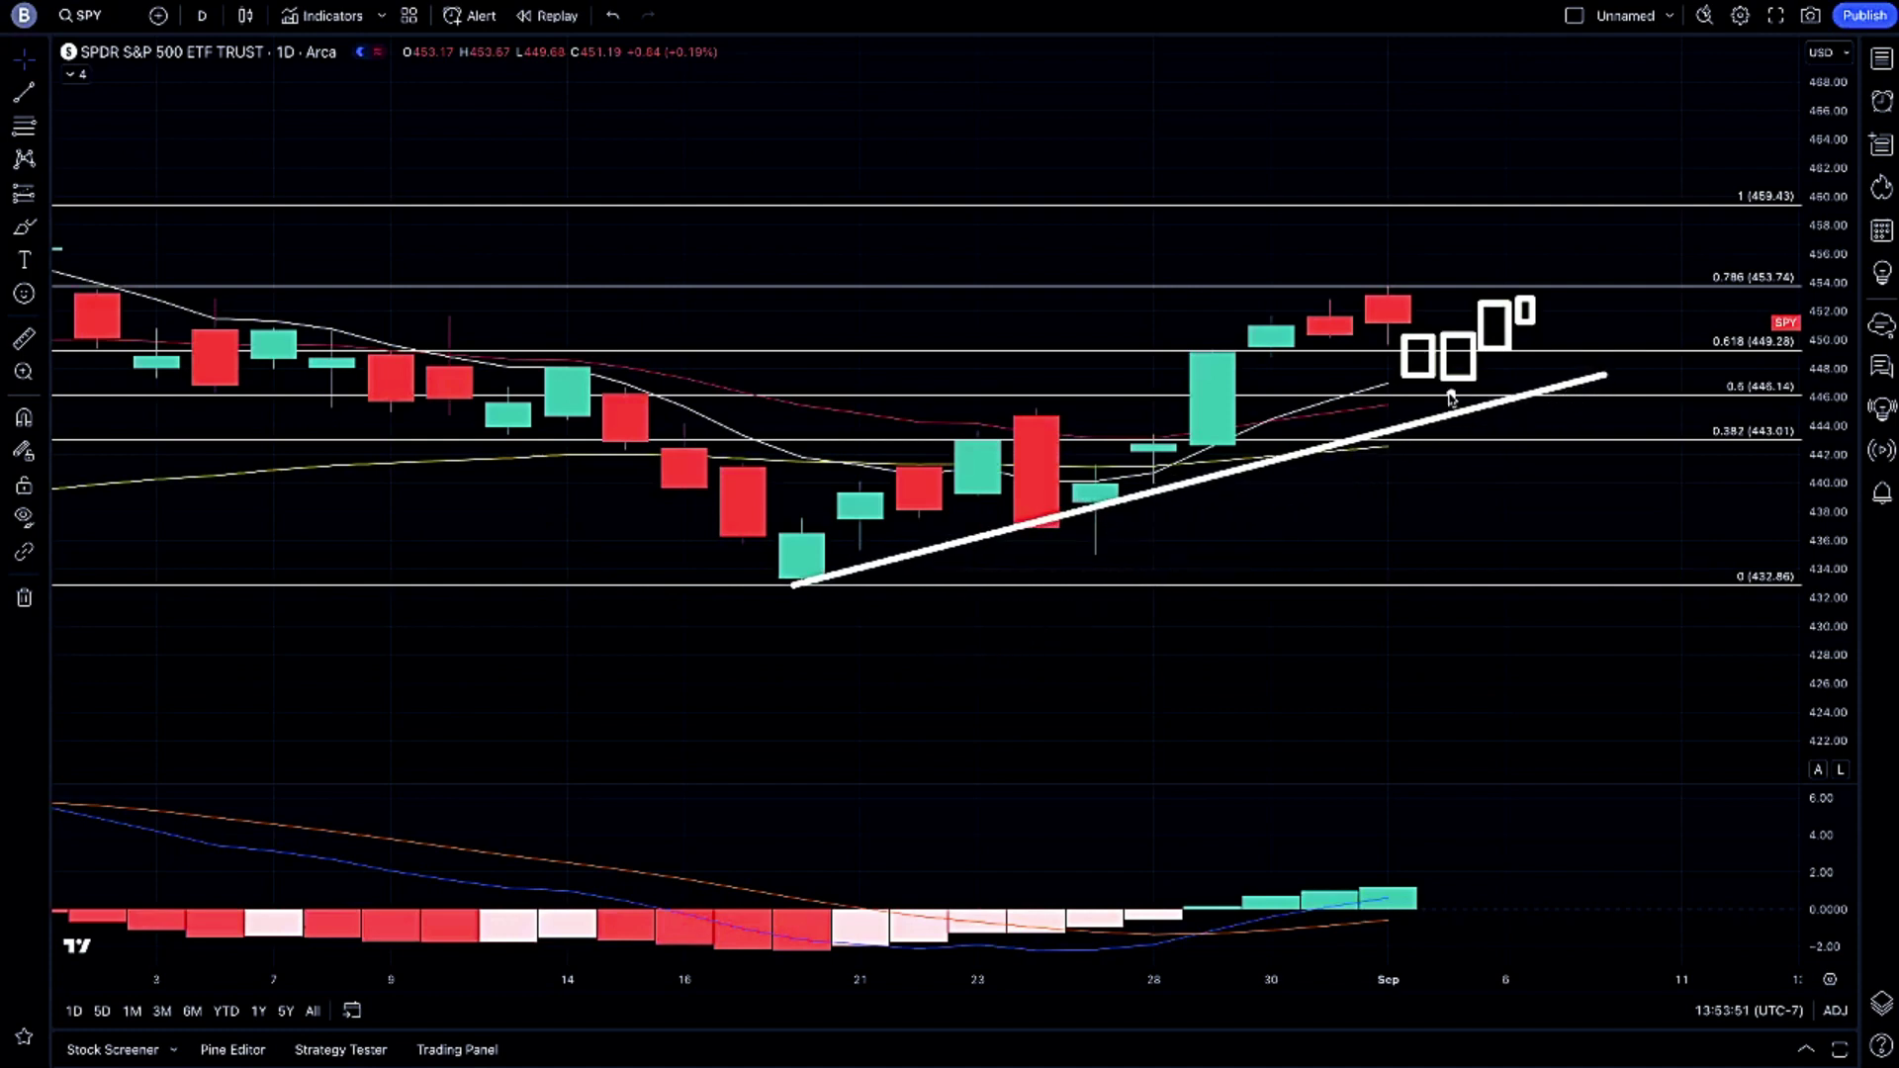
drag(1325, 354, 1560, 482)
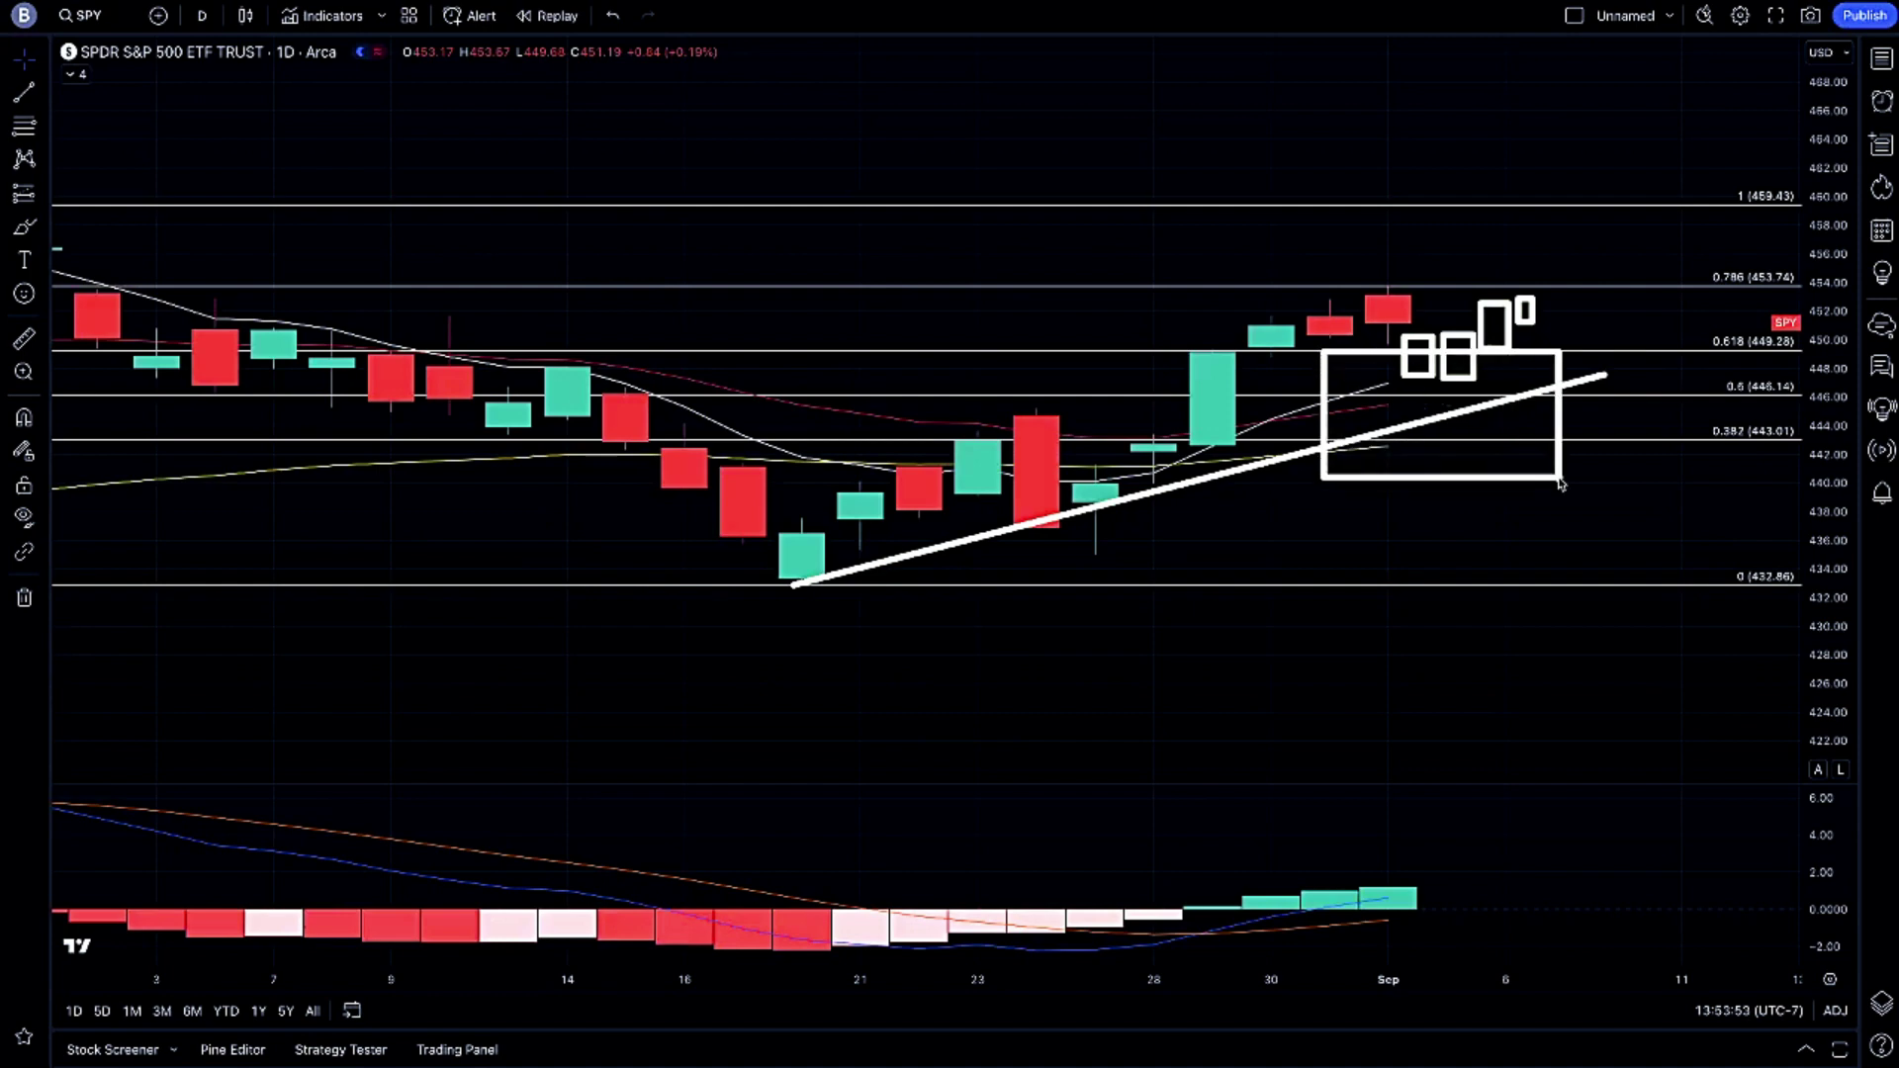
drag(1385, 386, 1630, 282)
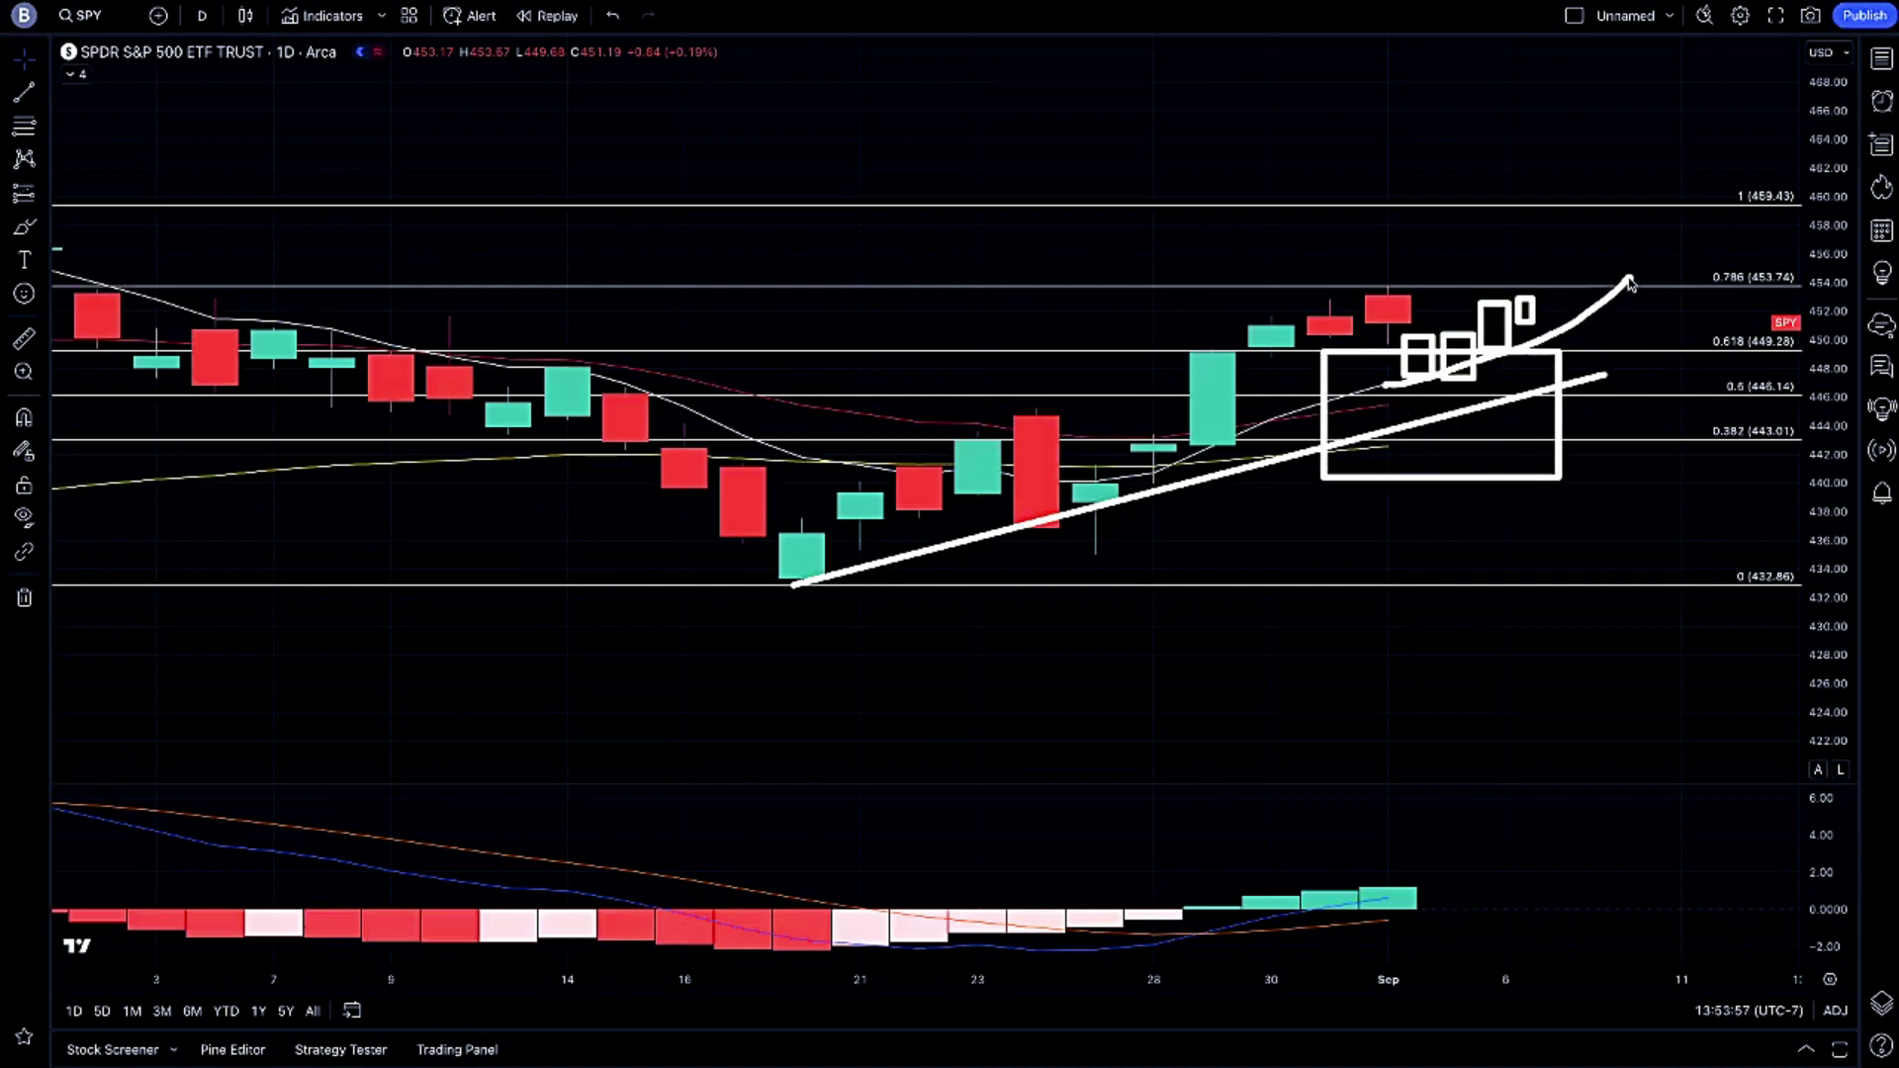
key(Escape)
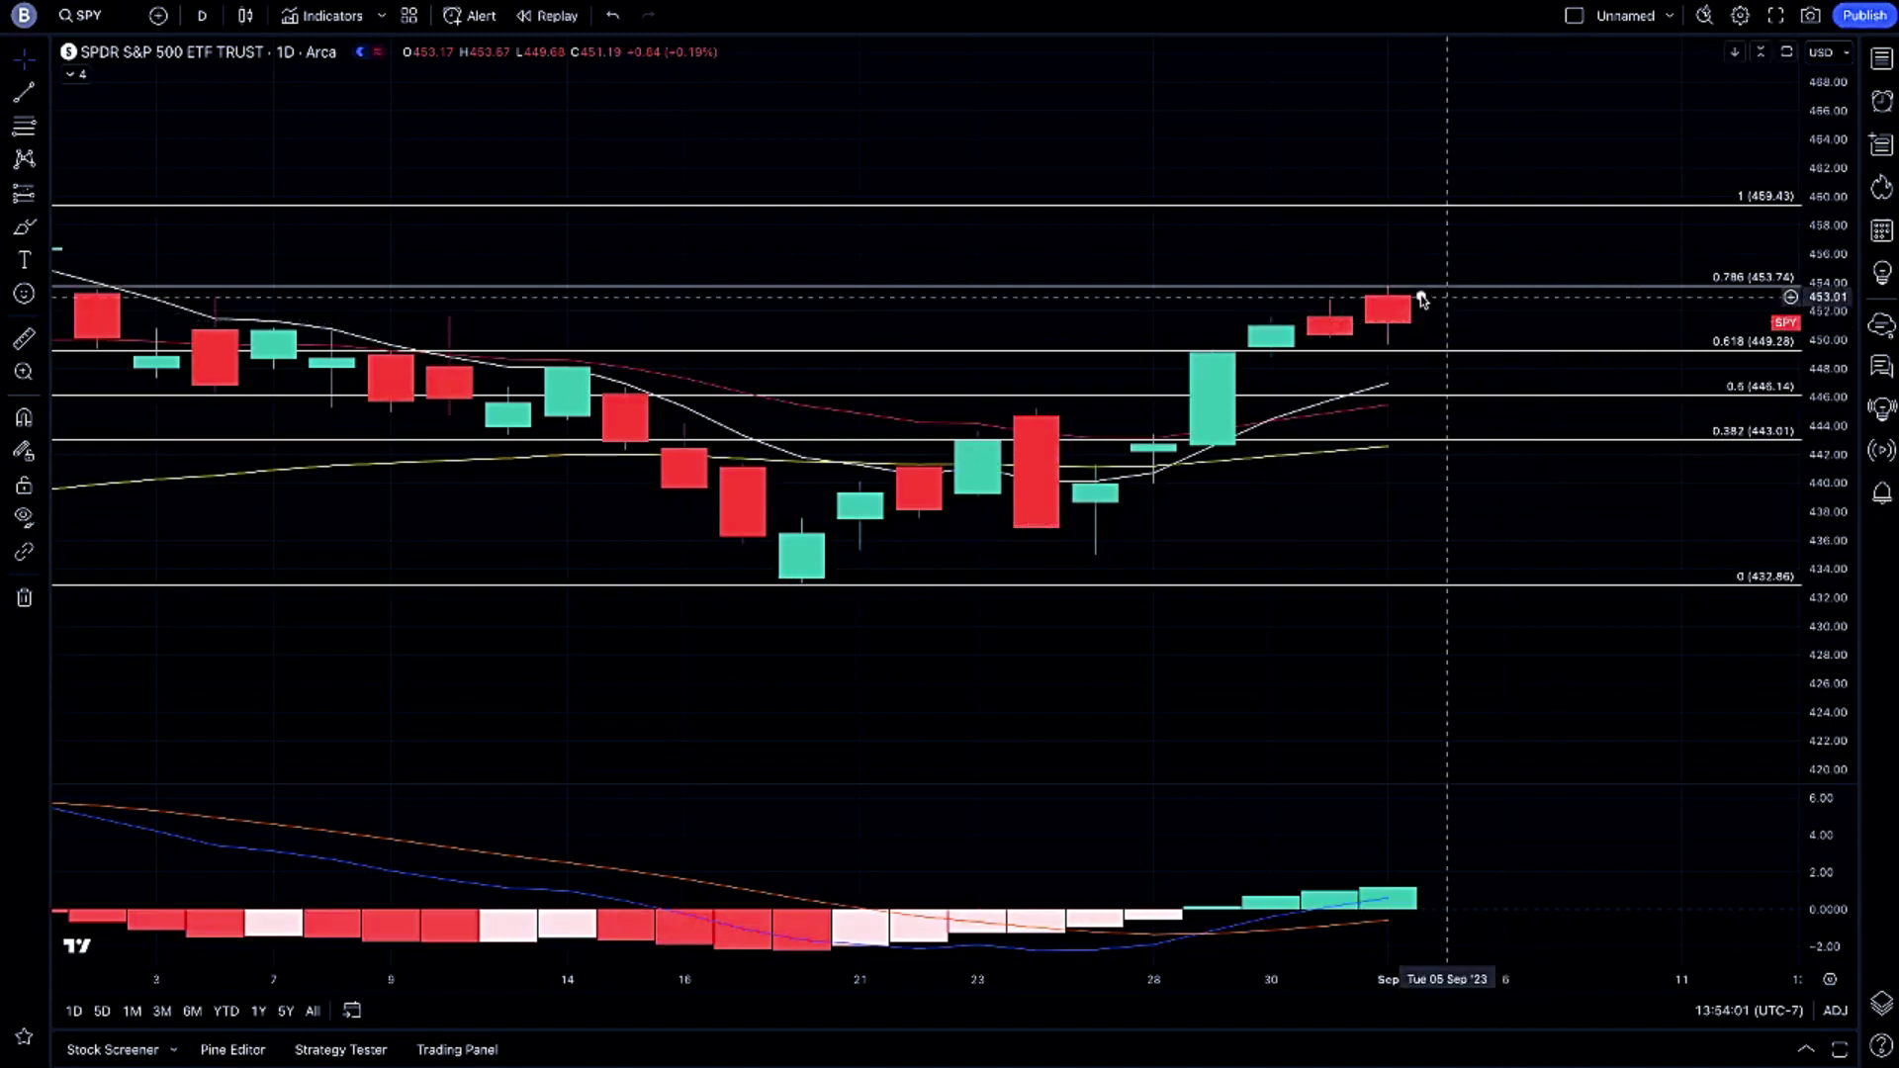
Sketch two projected candles above the 0.786 level, from about 454 up to the 459.43 level, then clear them.
drag(1425, 253, 1461, 285)
drag(1465, 204, 1504, 245)
key(Escape)
Box the area between the 1 and 0.786 Fibonacci levels from 28 July to about 7 August, then clear the box.
scroll(1488, 271, down, 2)
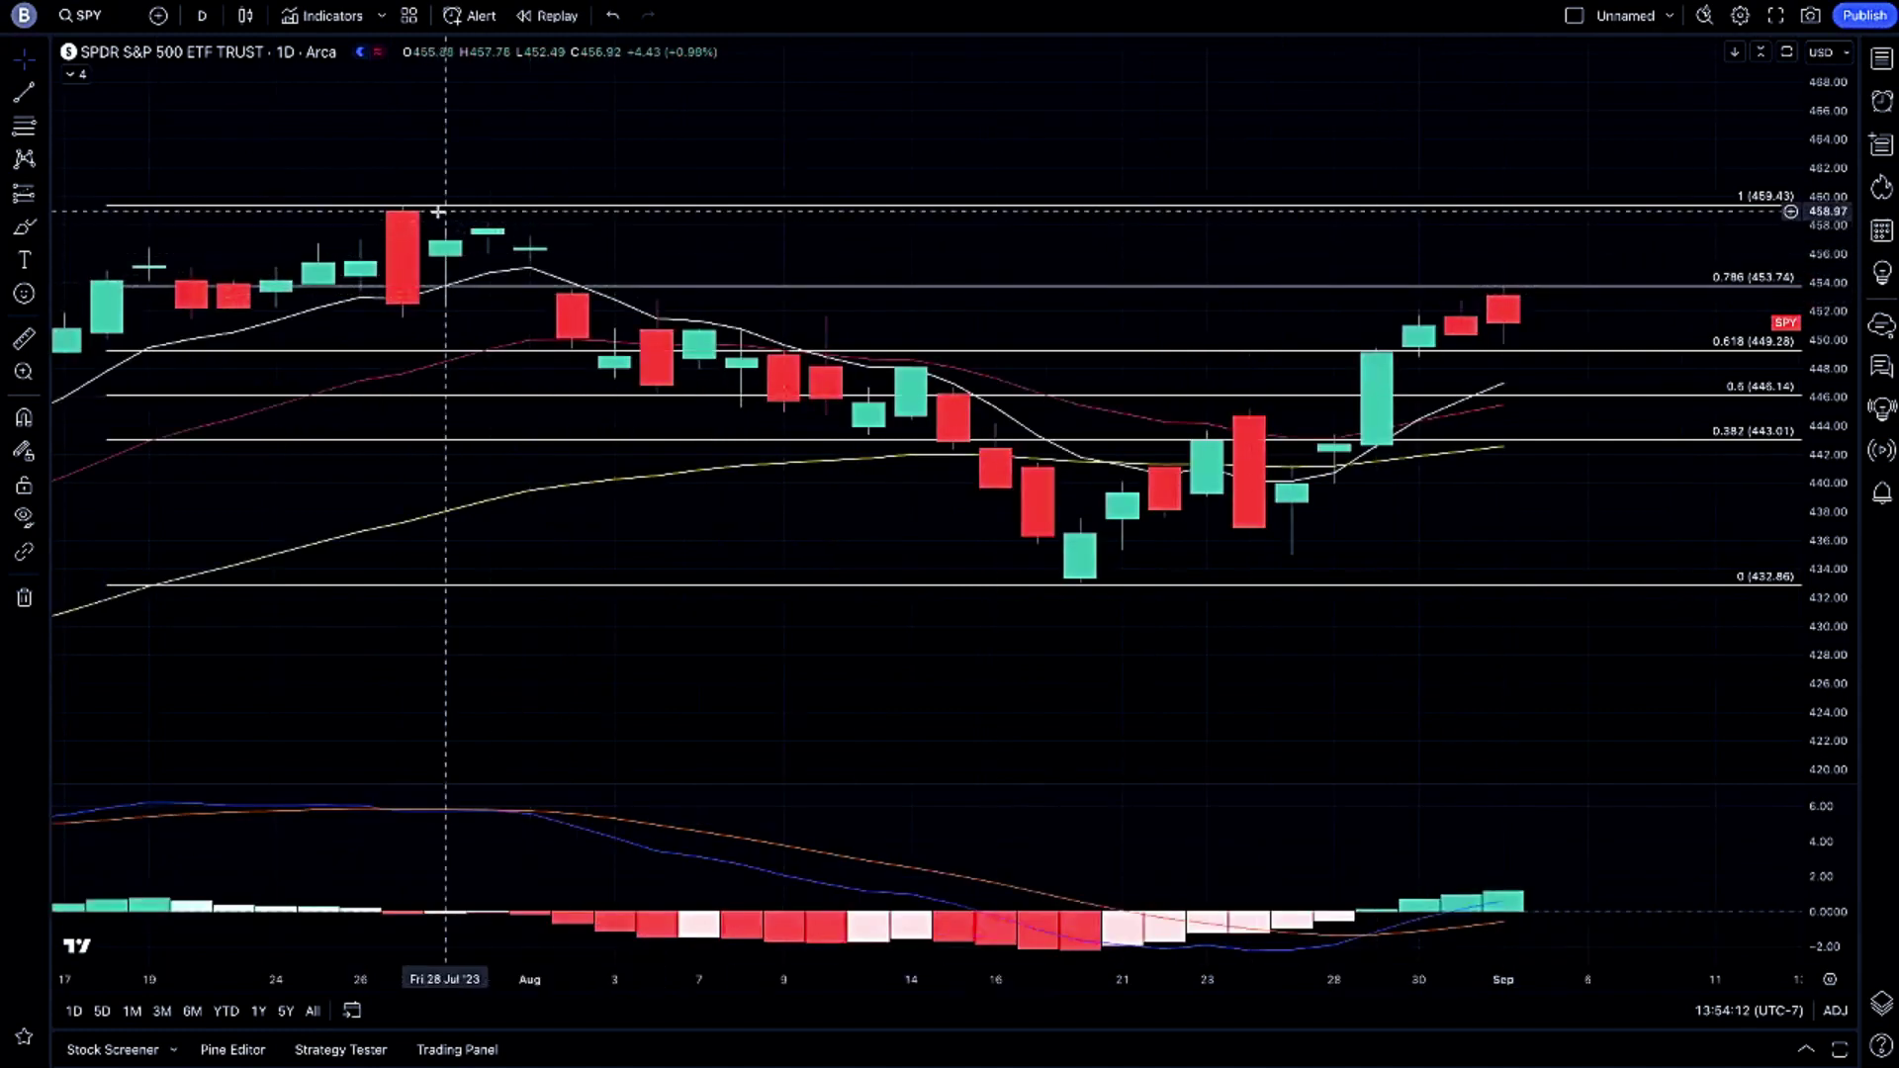
mouse_move(428, 202)
mouse_down()
mouse_move(725, 310)
mouse_move(733, 295)
mouse_up()
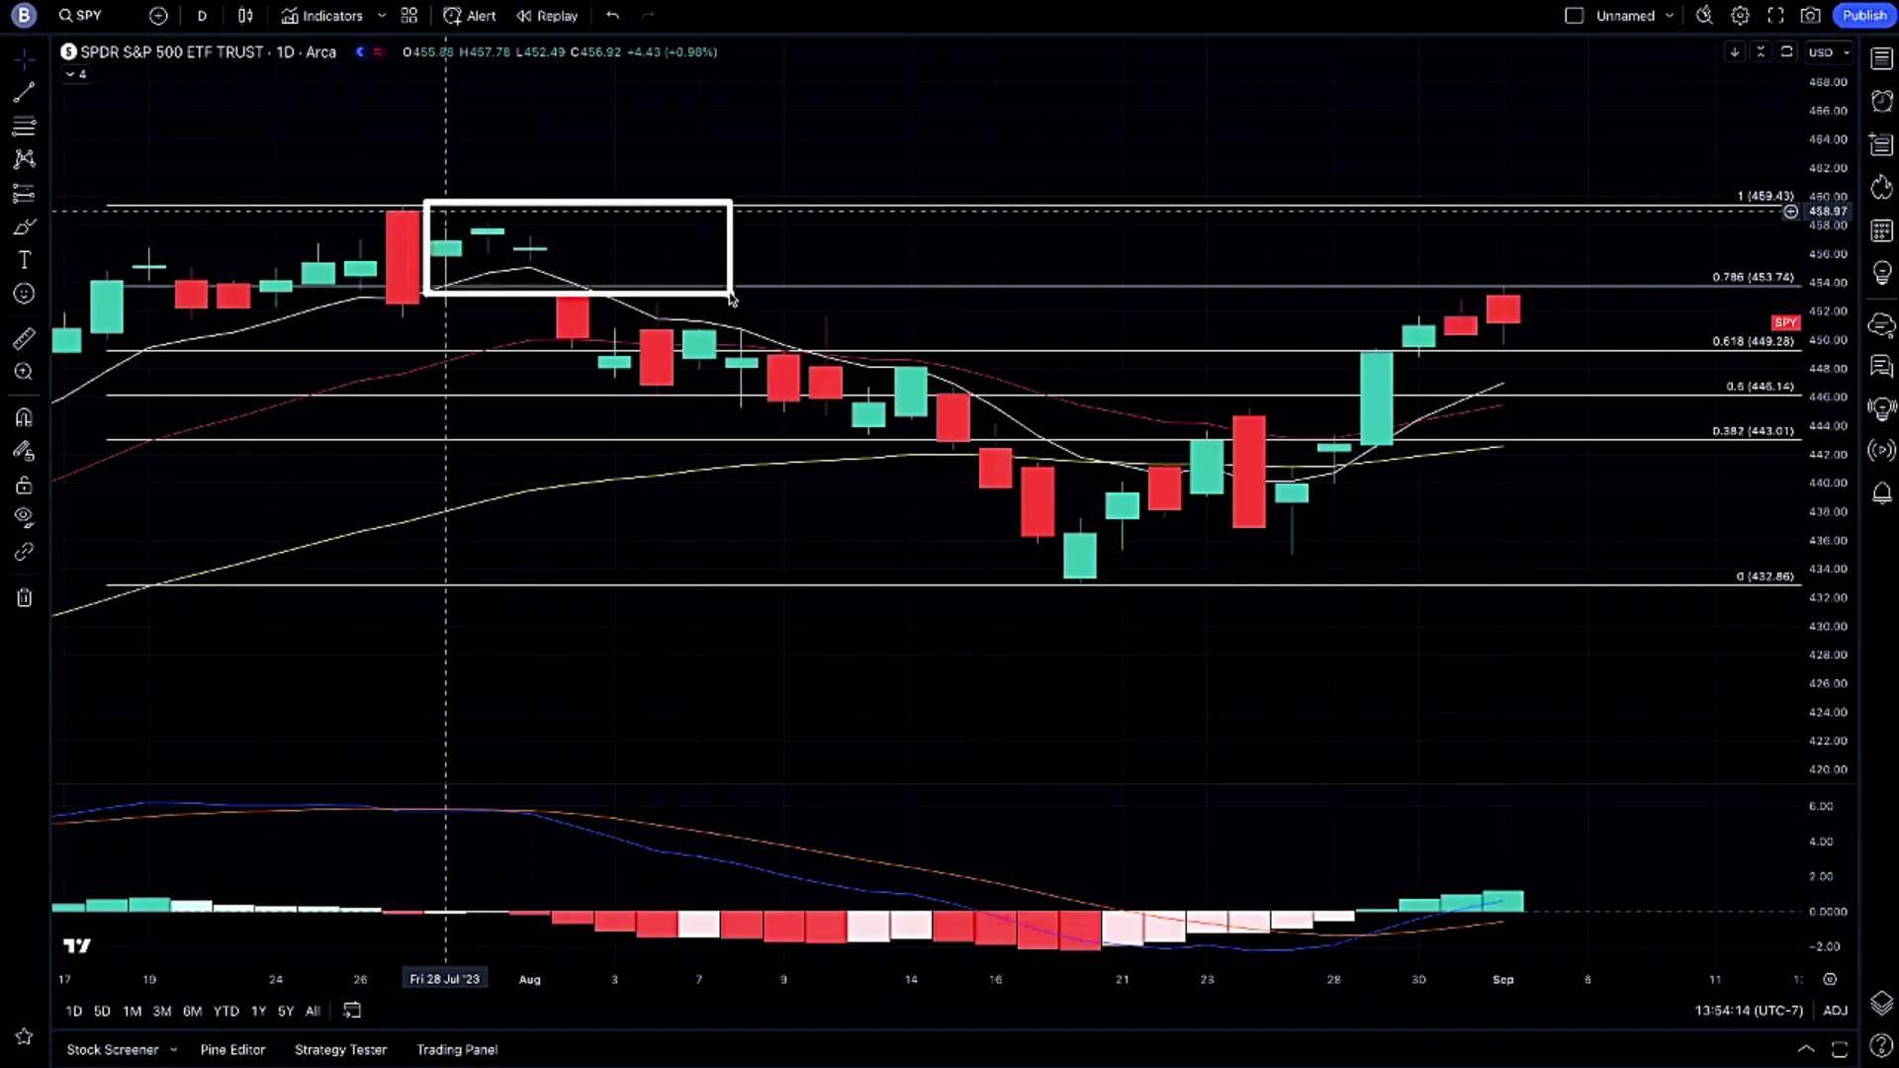
key(Escape)
scroll(1582, 331, up, 5)
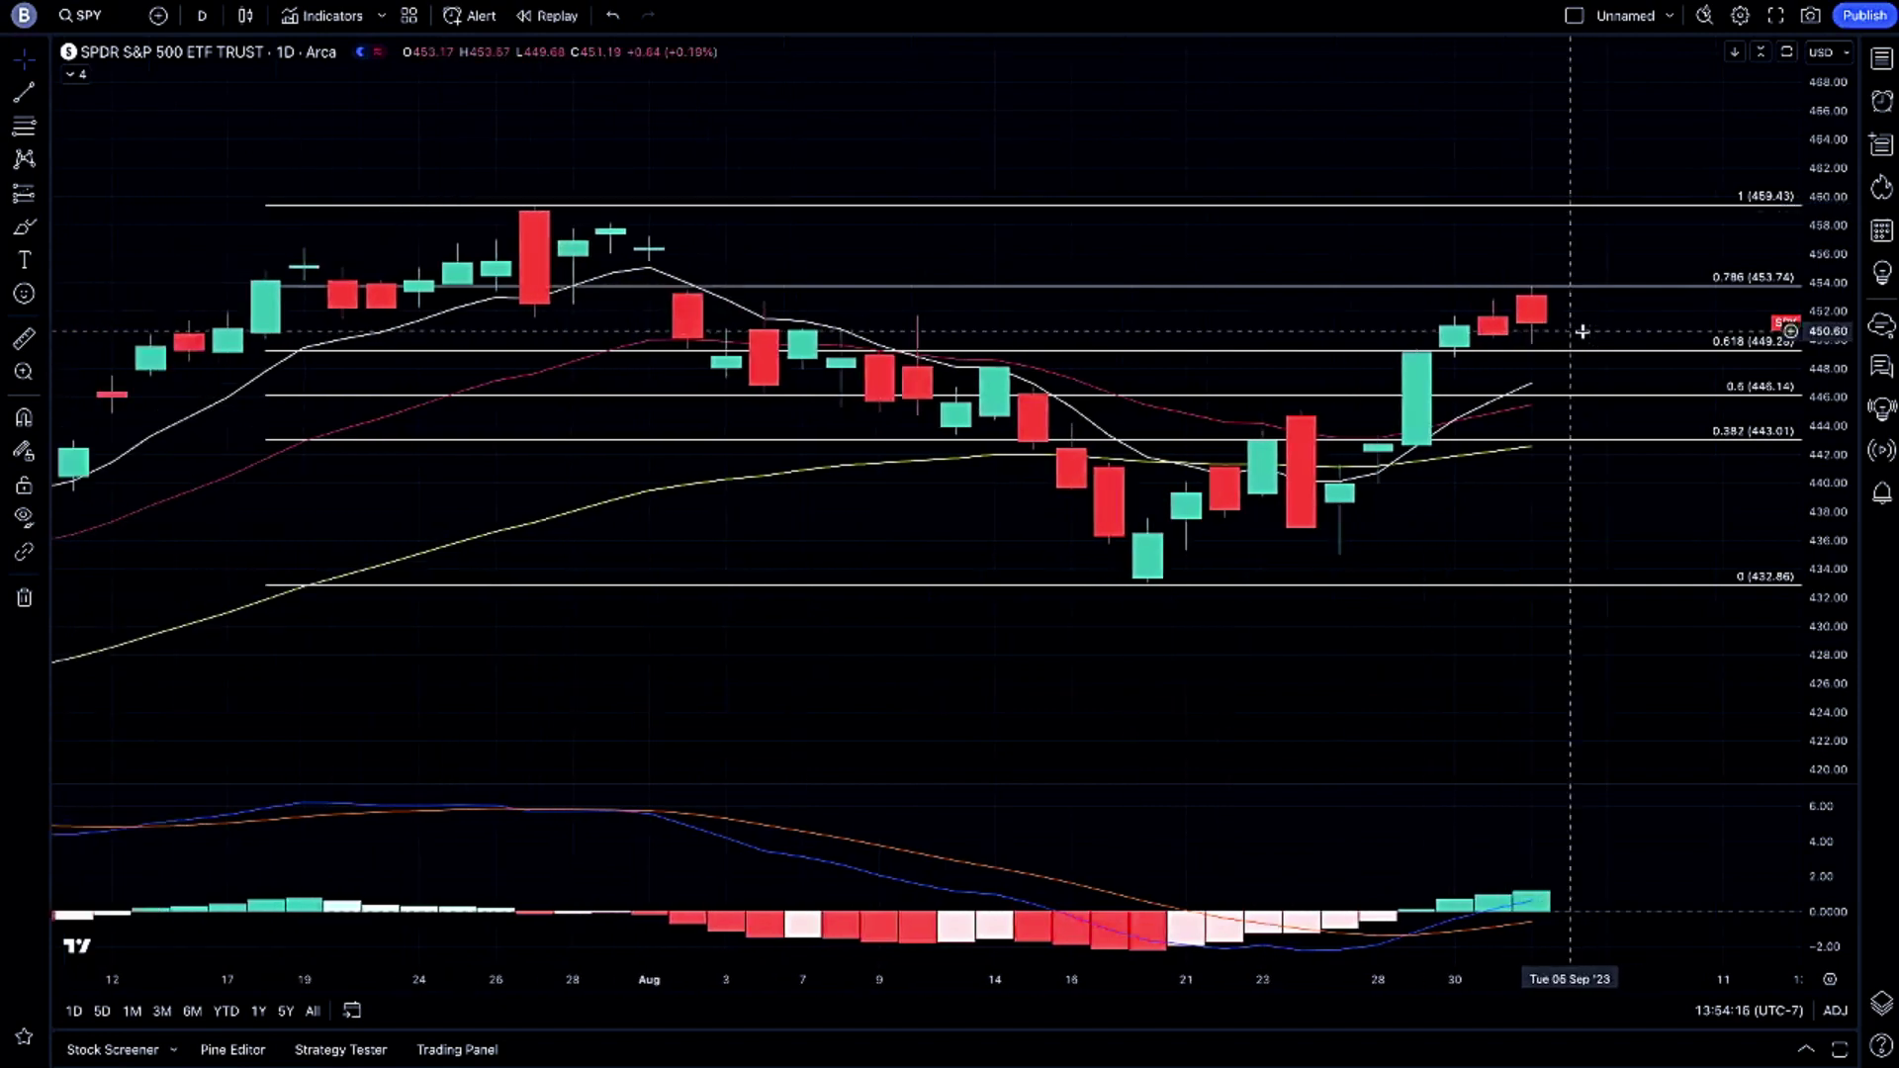
Sketch two projected candles at the 0.618 level and a trendline from the 18 August low to about 449, then clear the markings.
scroll(1583, 331, up, 1)
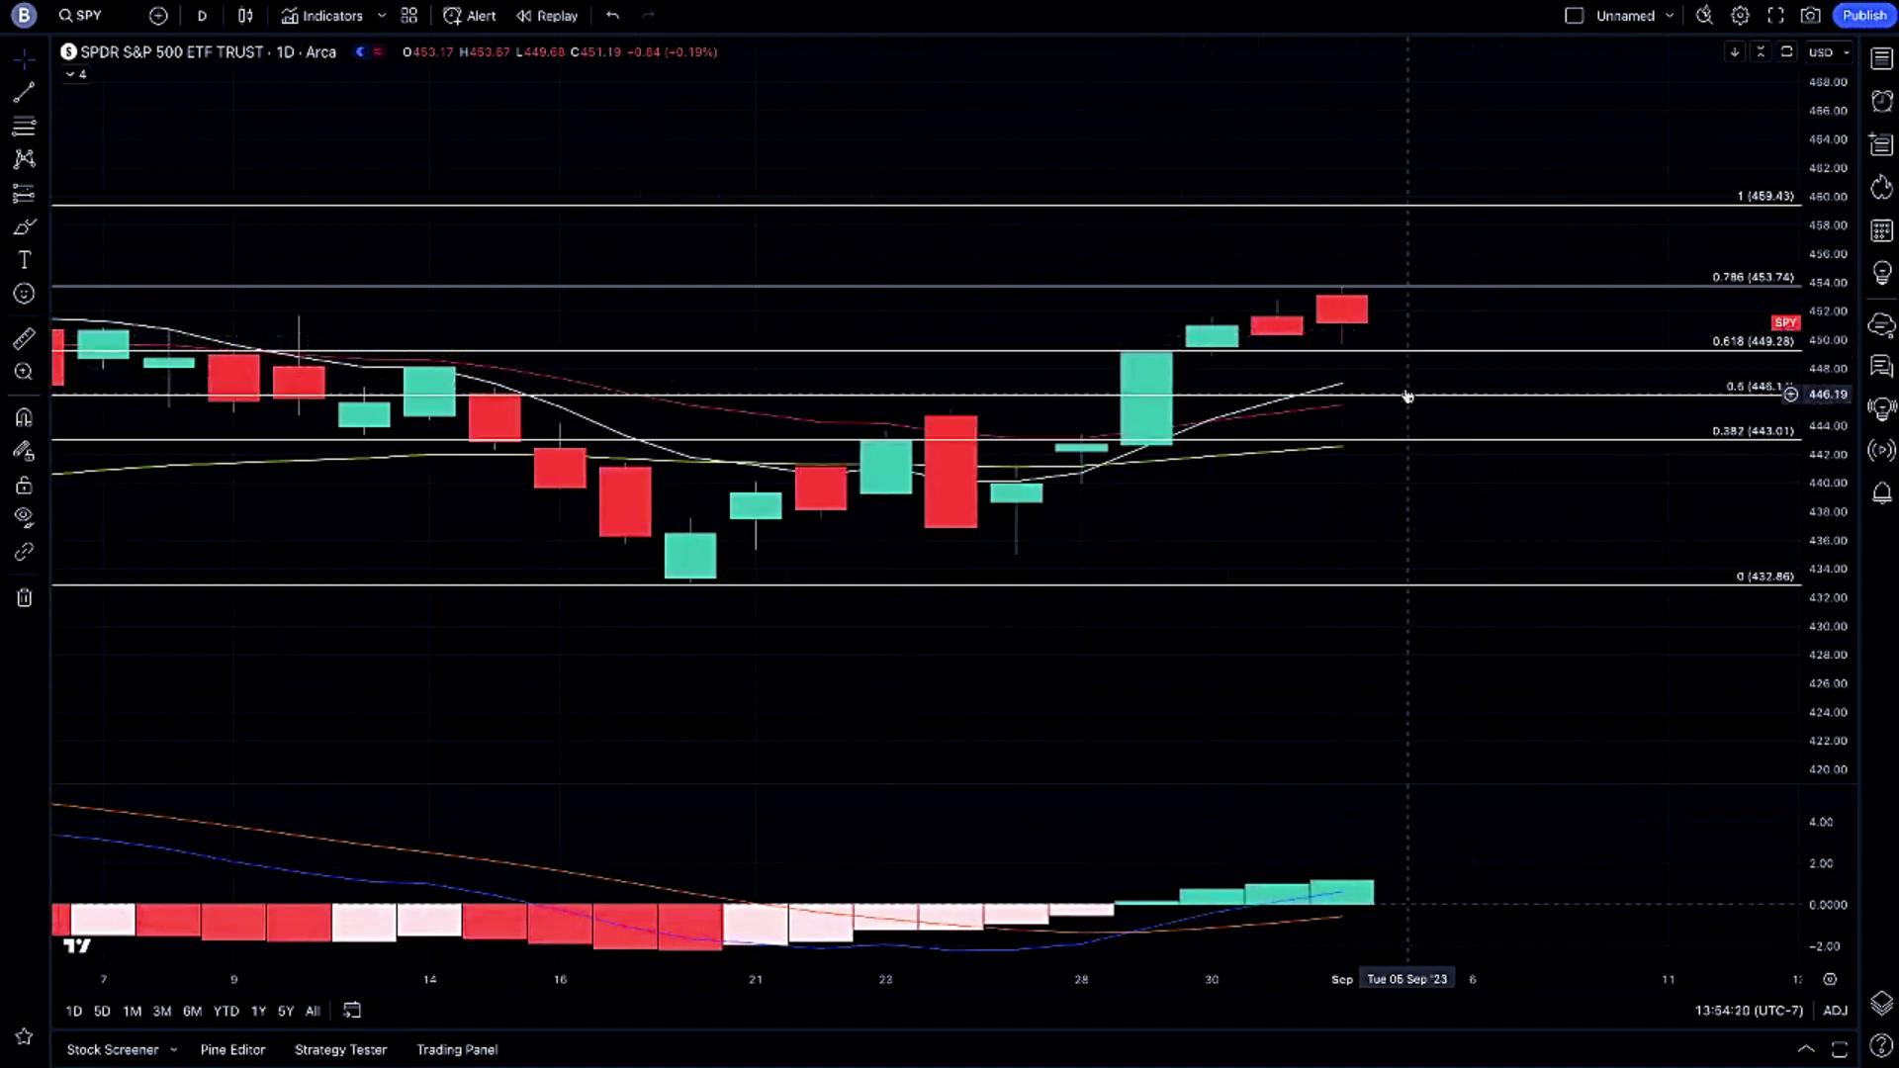
mouse_move(1388, 339)
mouse_down()
mouse_move(1418, 365)
mouse_move(1472, 353)
mouse_up()
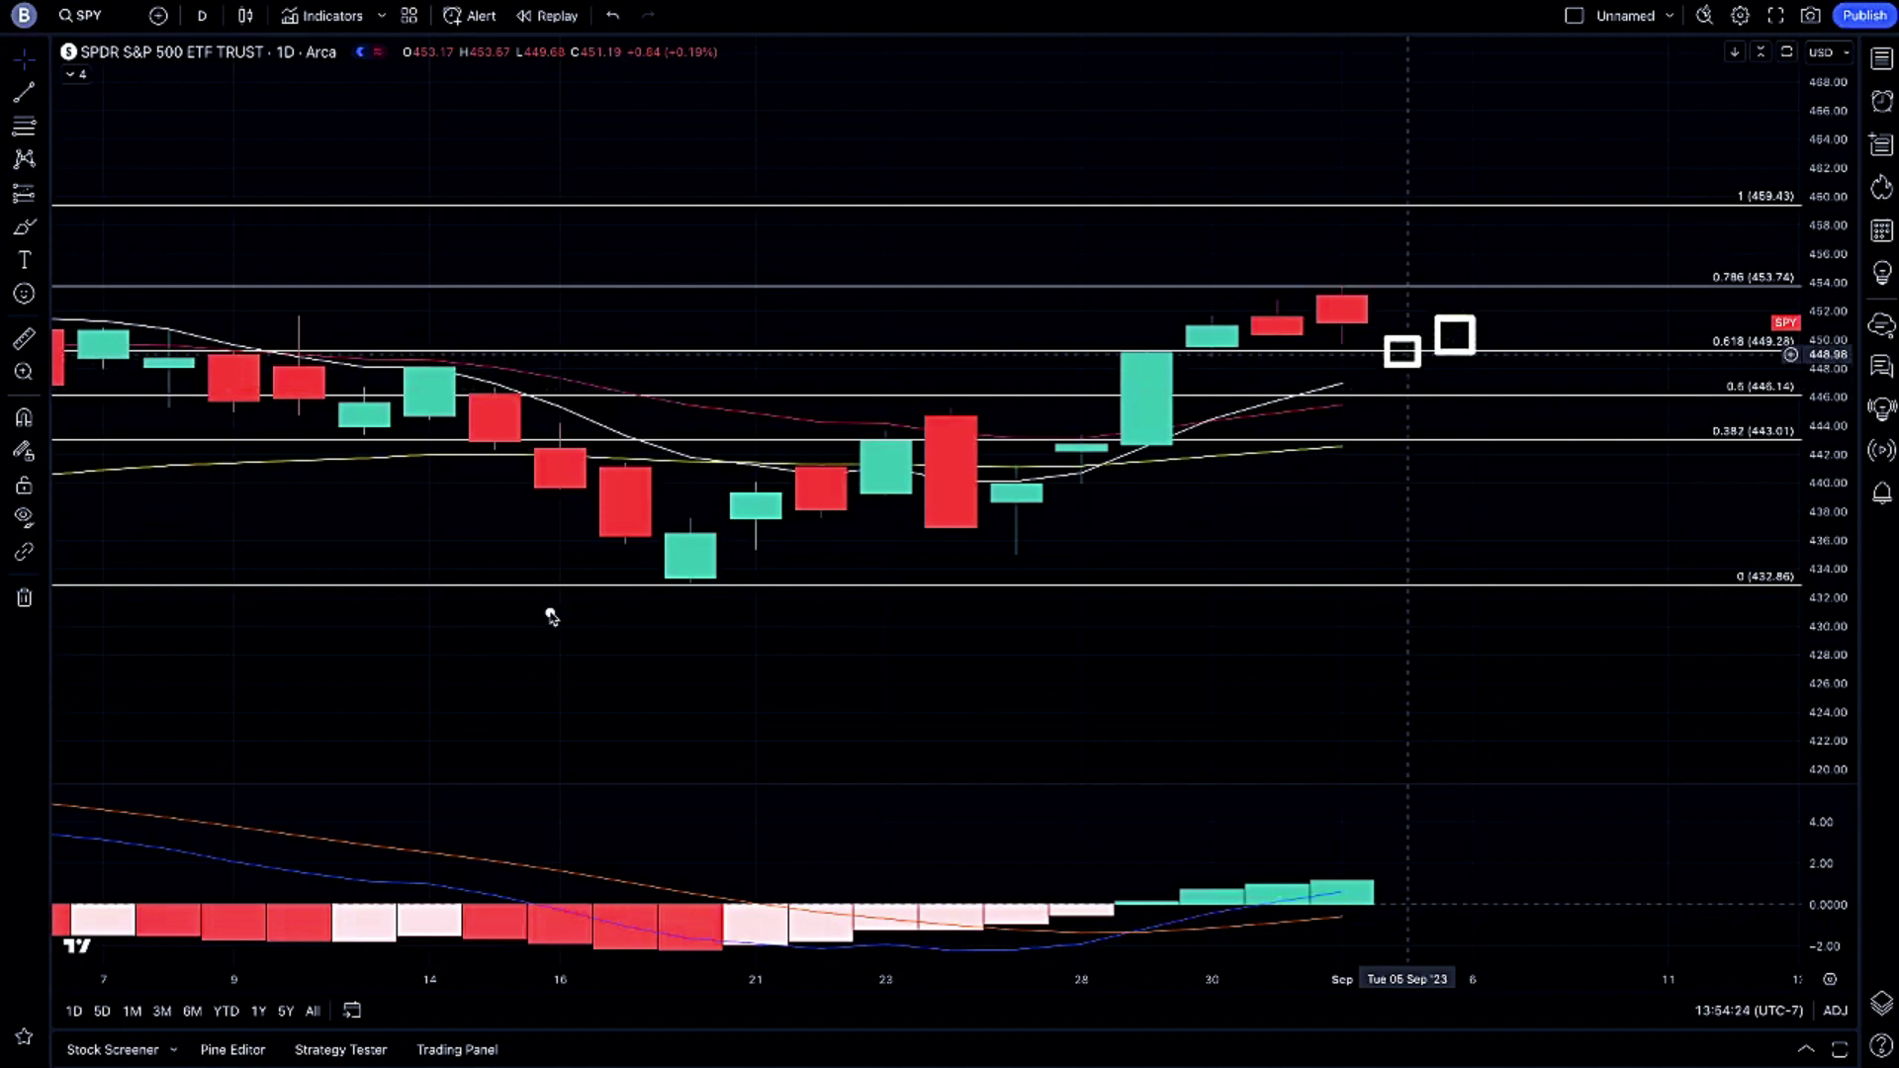
mouse_move(692, 584)
mouse_down()
mouse_move(1340, 510)
mouse_move(1575, 348)
mouse_up()
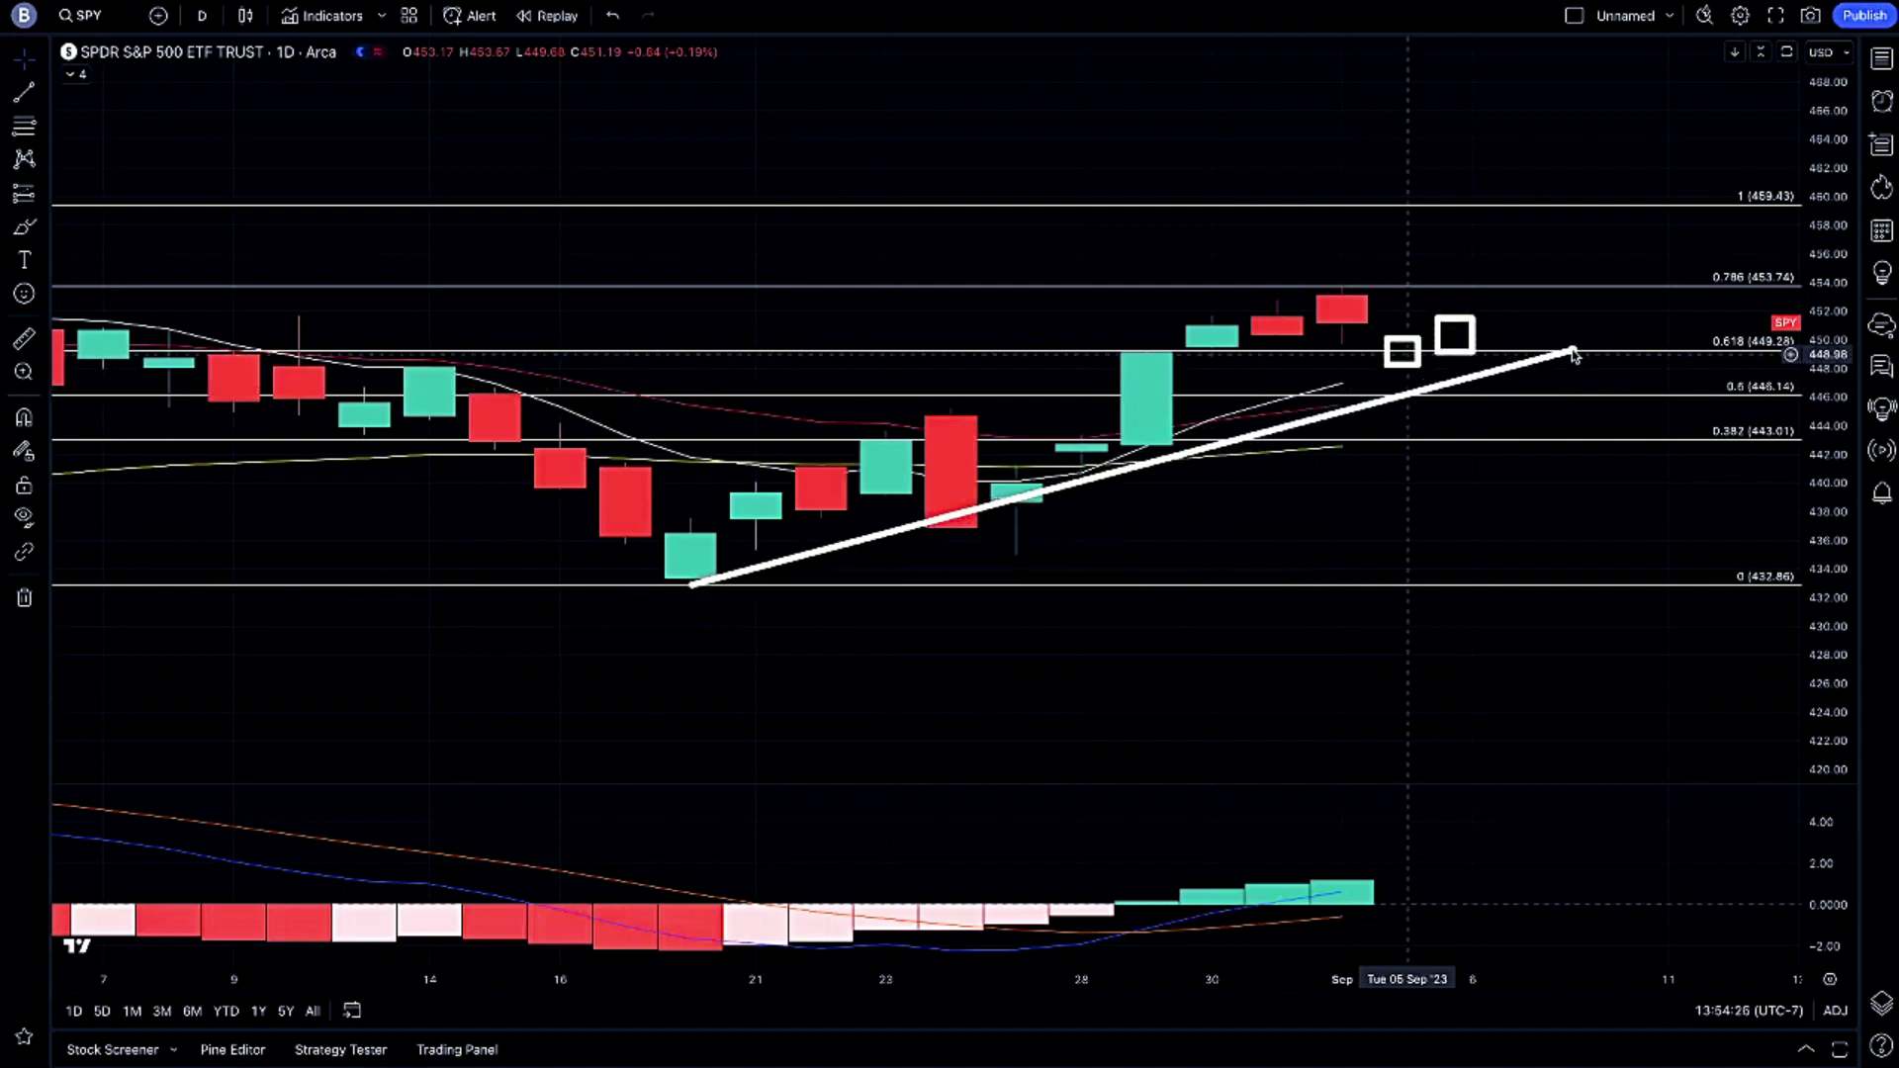
key(Escape)
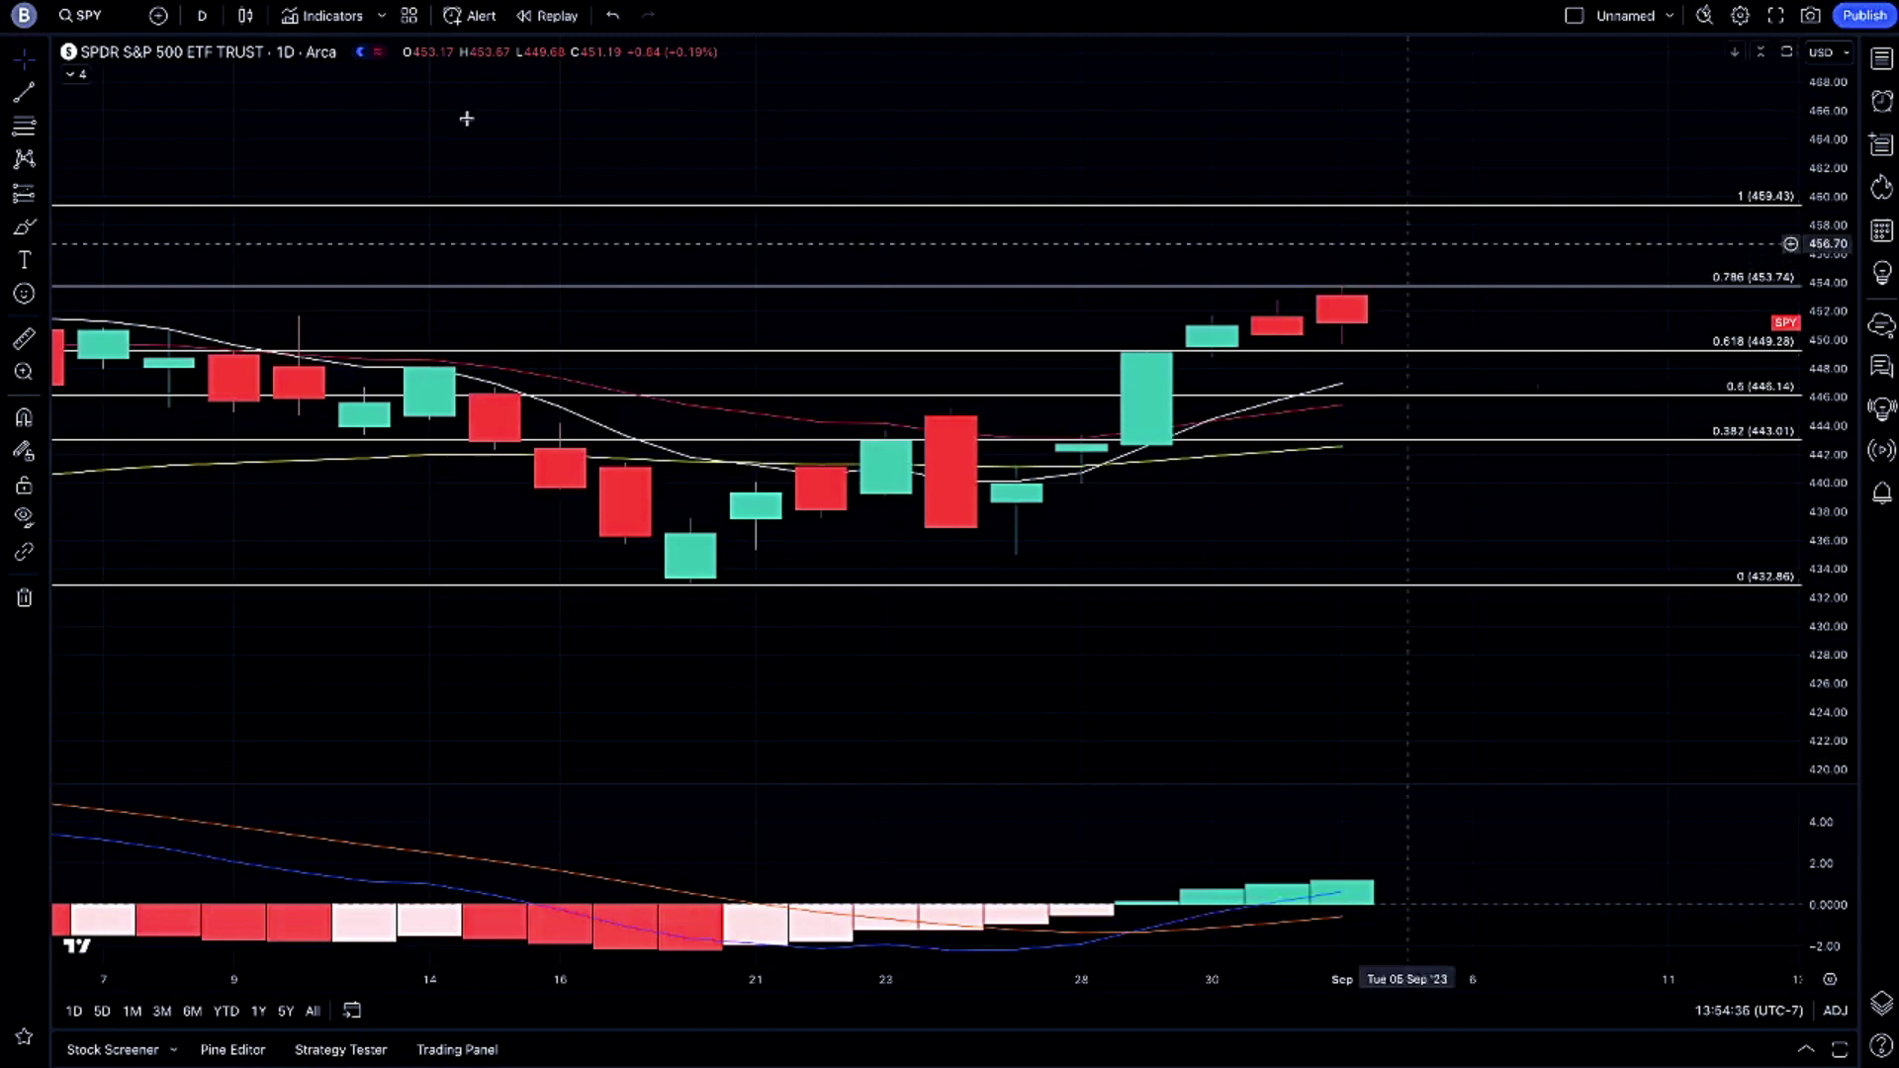
Search for the symbol ACER and load the NASDAQ chart of Acer Therapeutics Inc.
click(85, 16)
text(ACER)
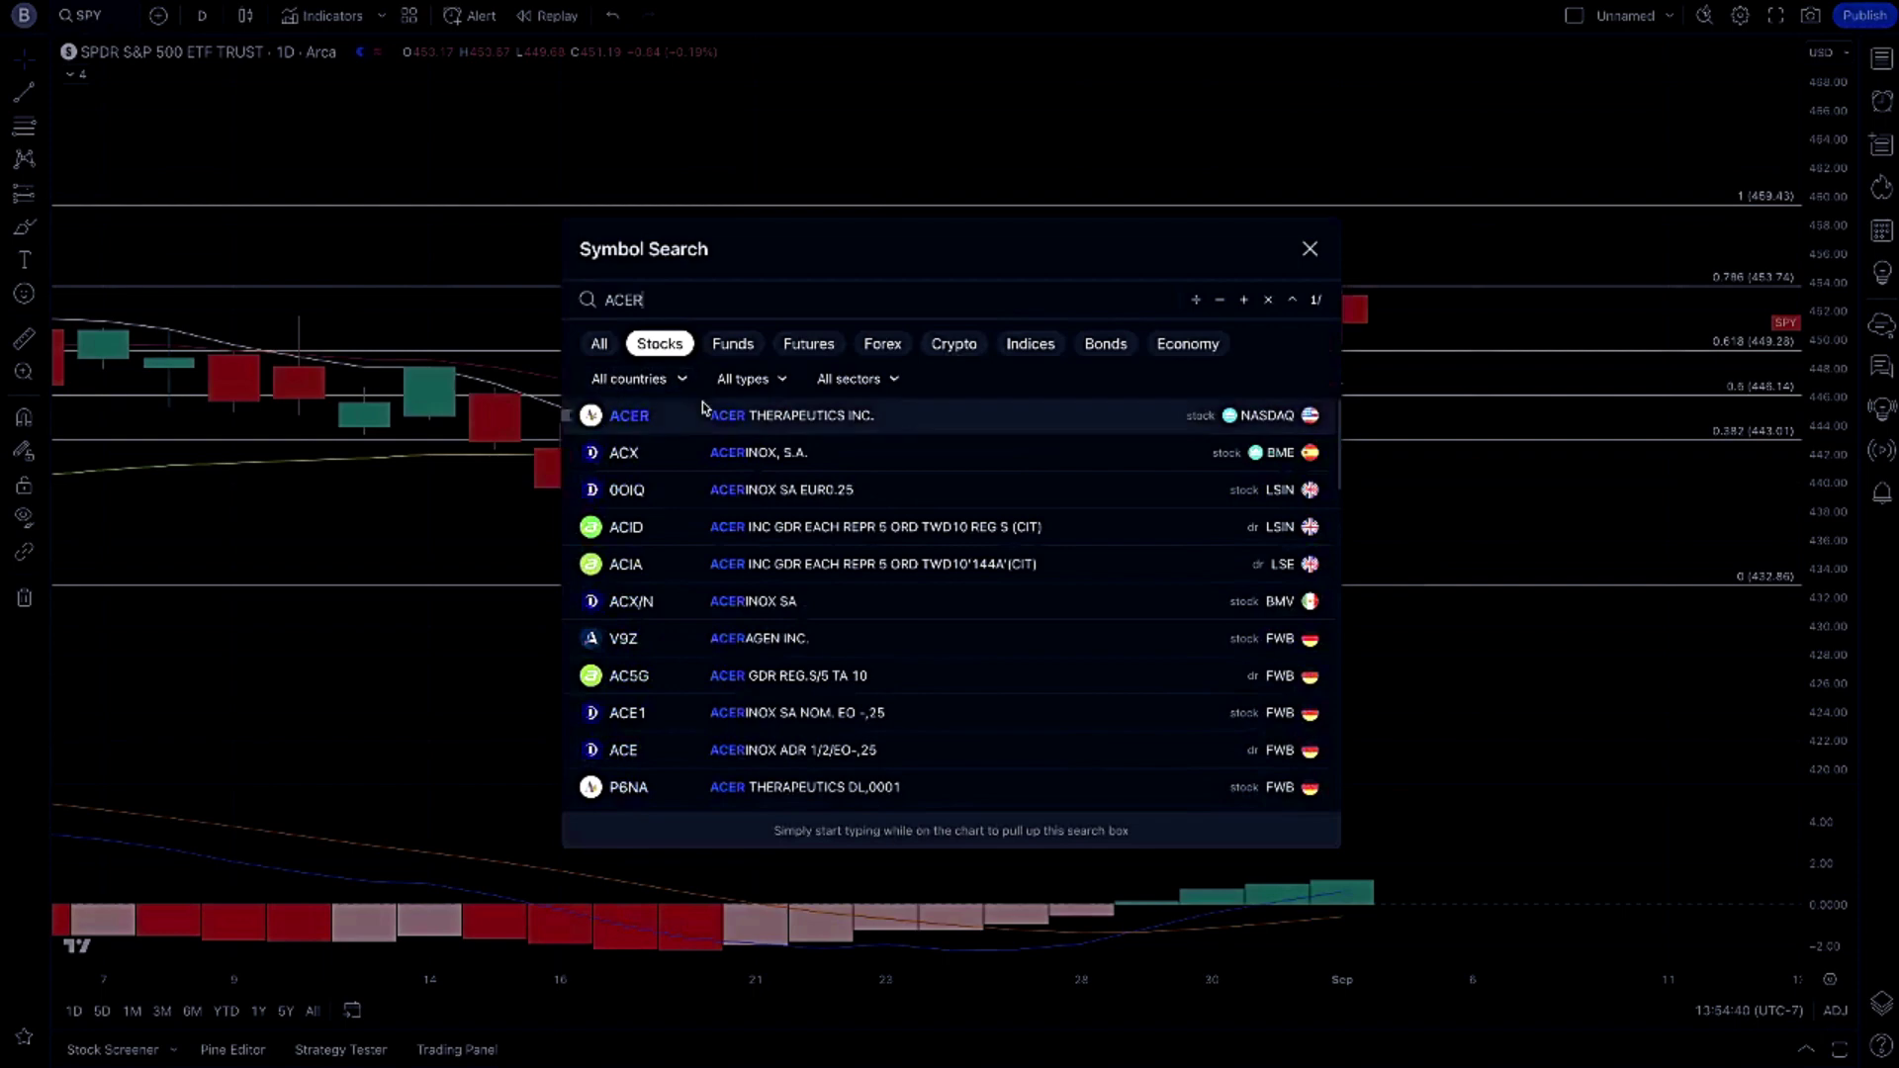
click(704, 411)
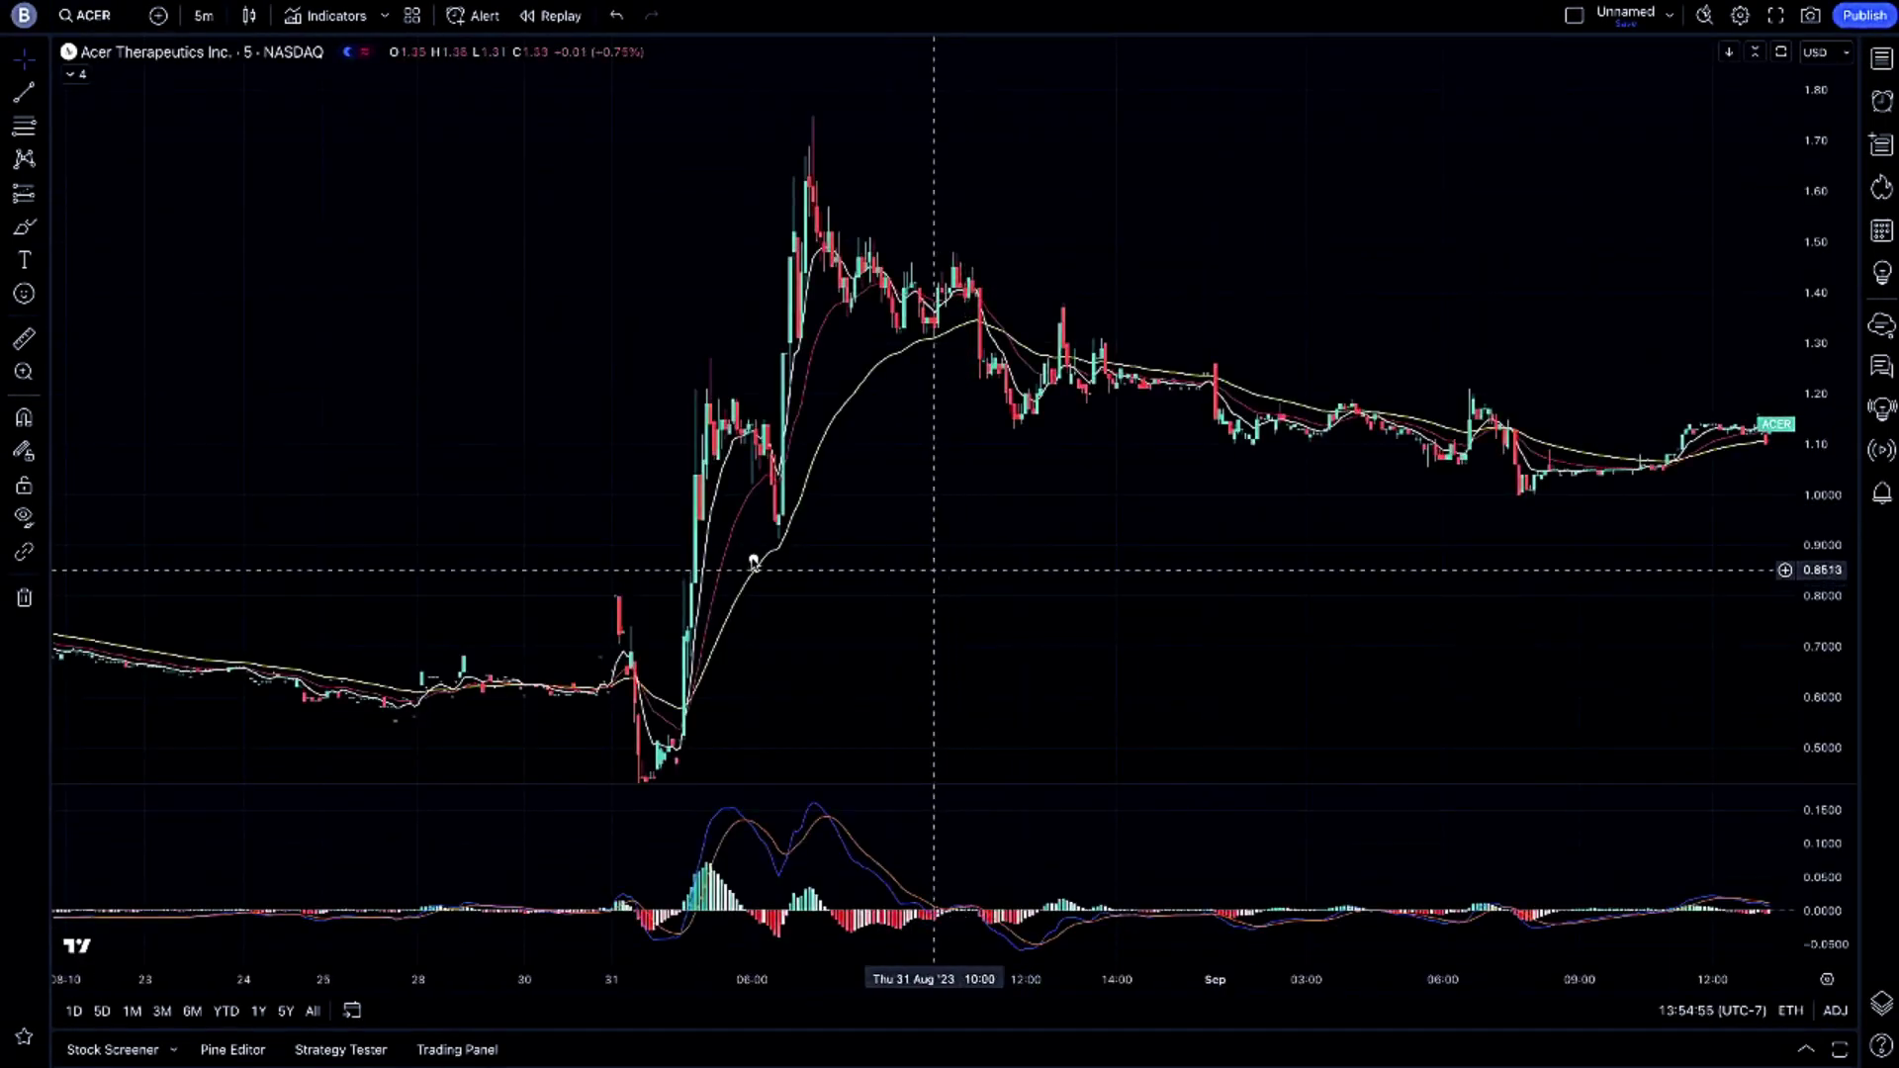
On the 5-minute chart, box the 31 August zones at about 0.89 to 1.02 and 1.19 to 1.28, and the spike at about 1.32 to 1.75.
drag(634, 489, 795, 550)
drag(633, 354, 788, 400)
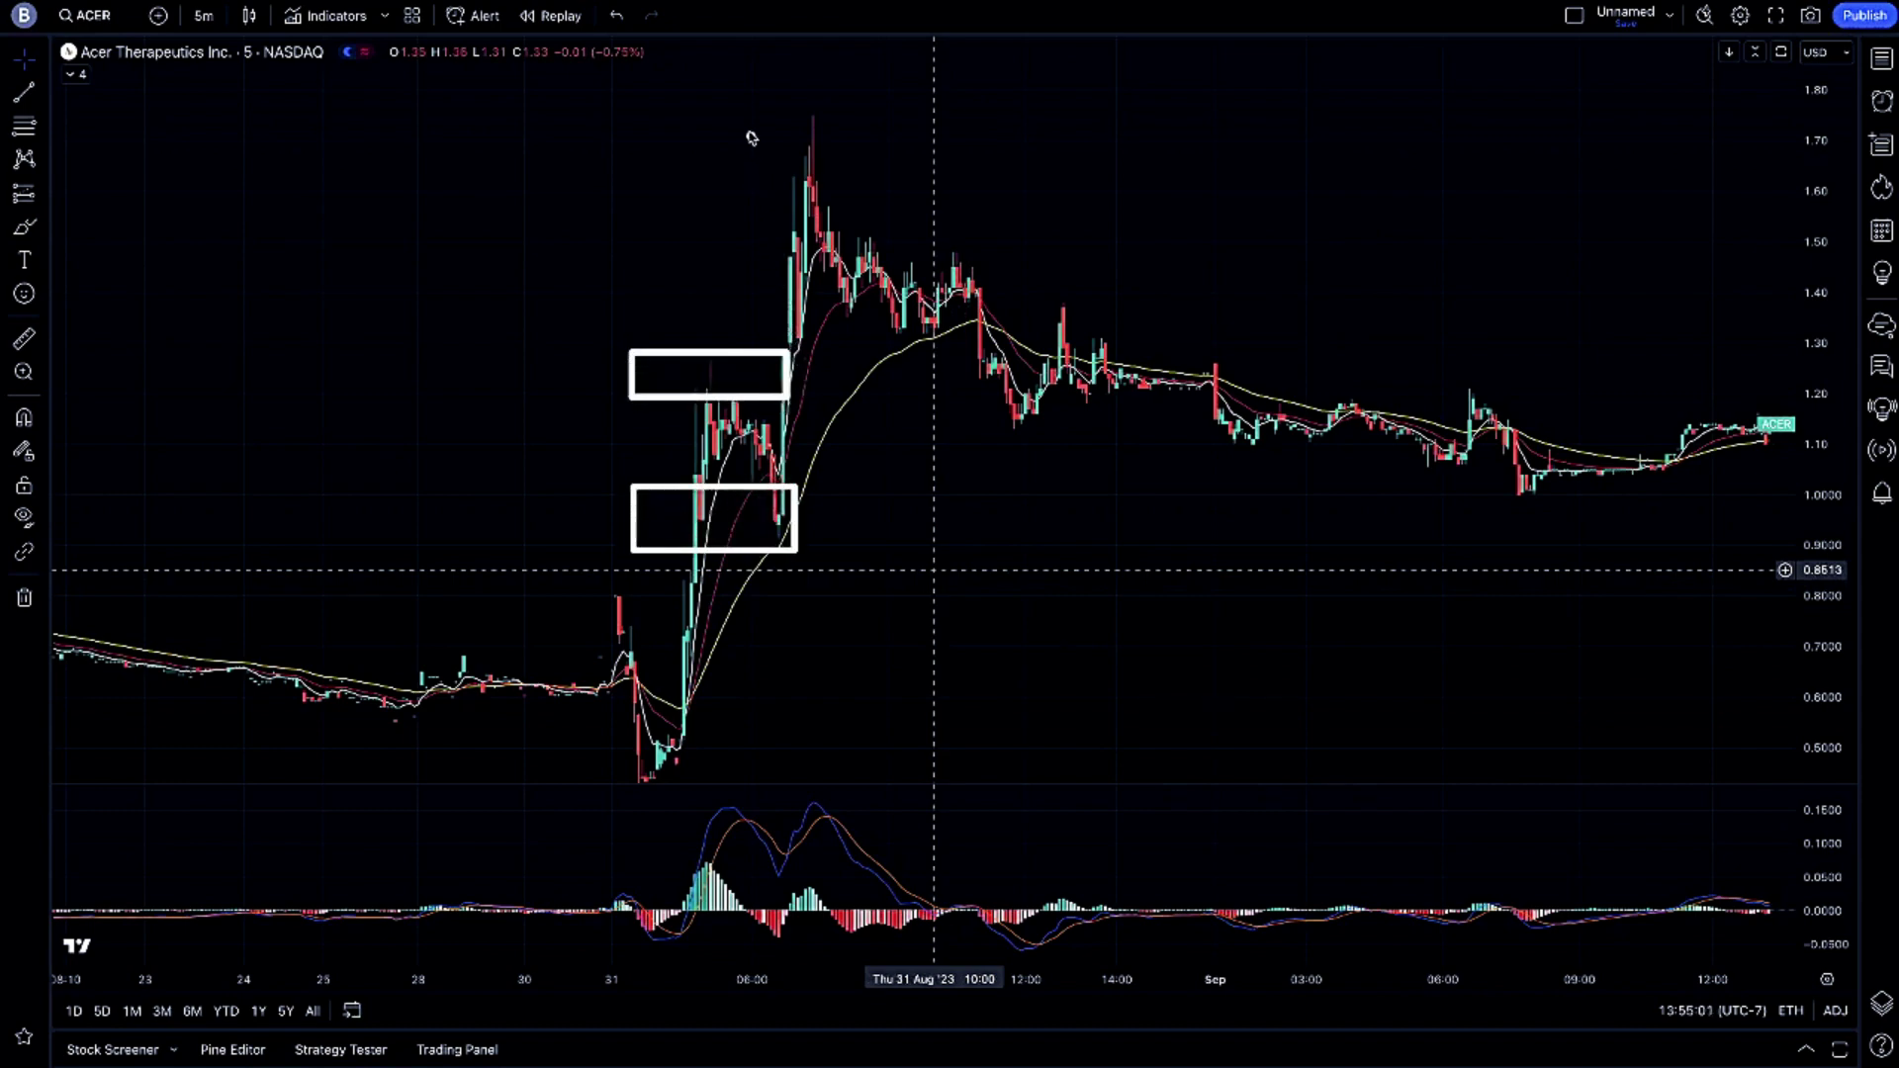
drag(740, 111, 877, 335)
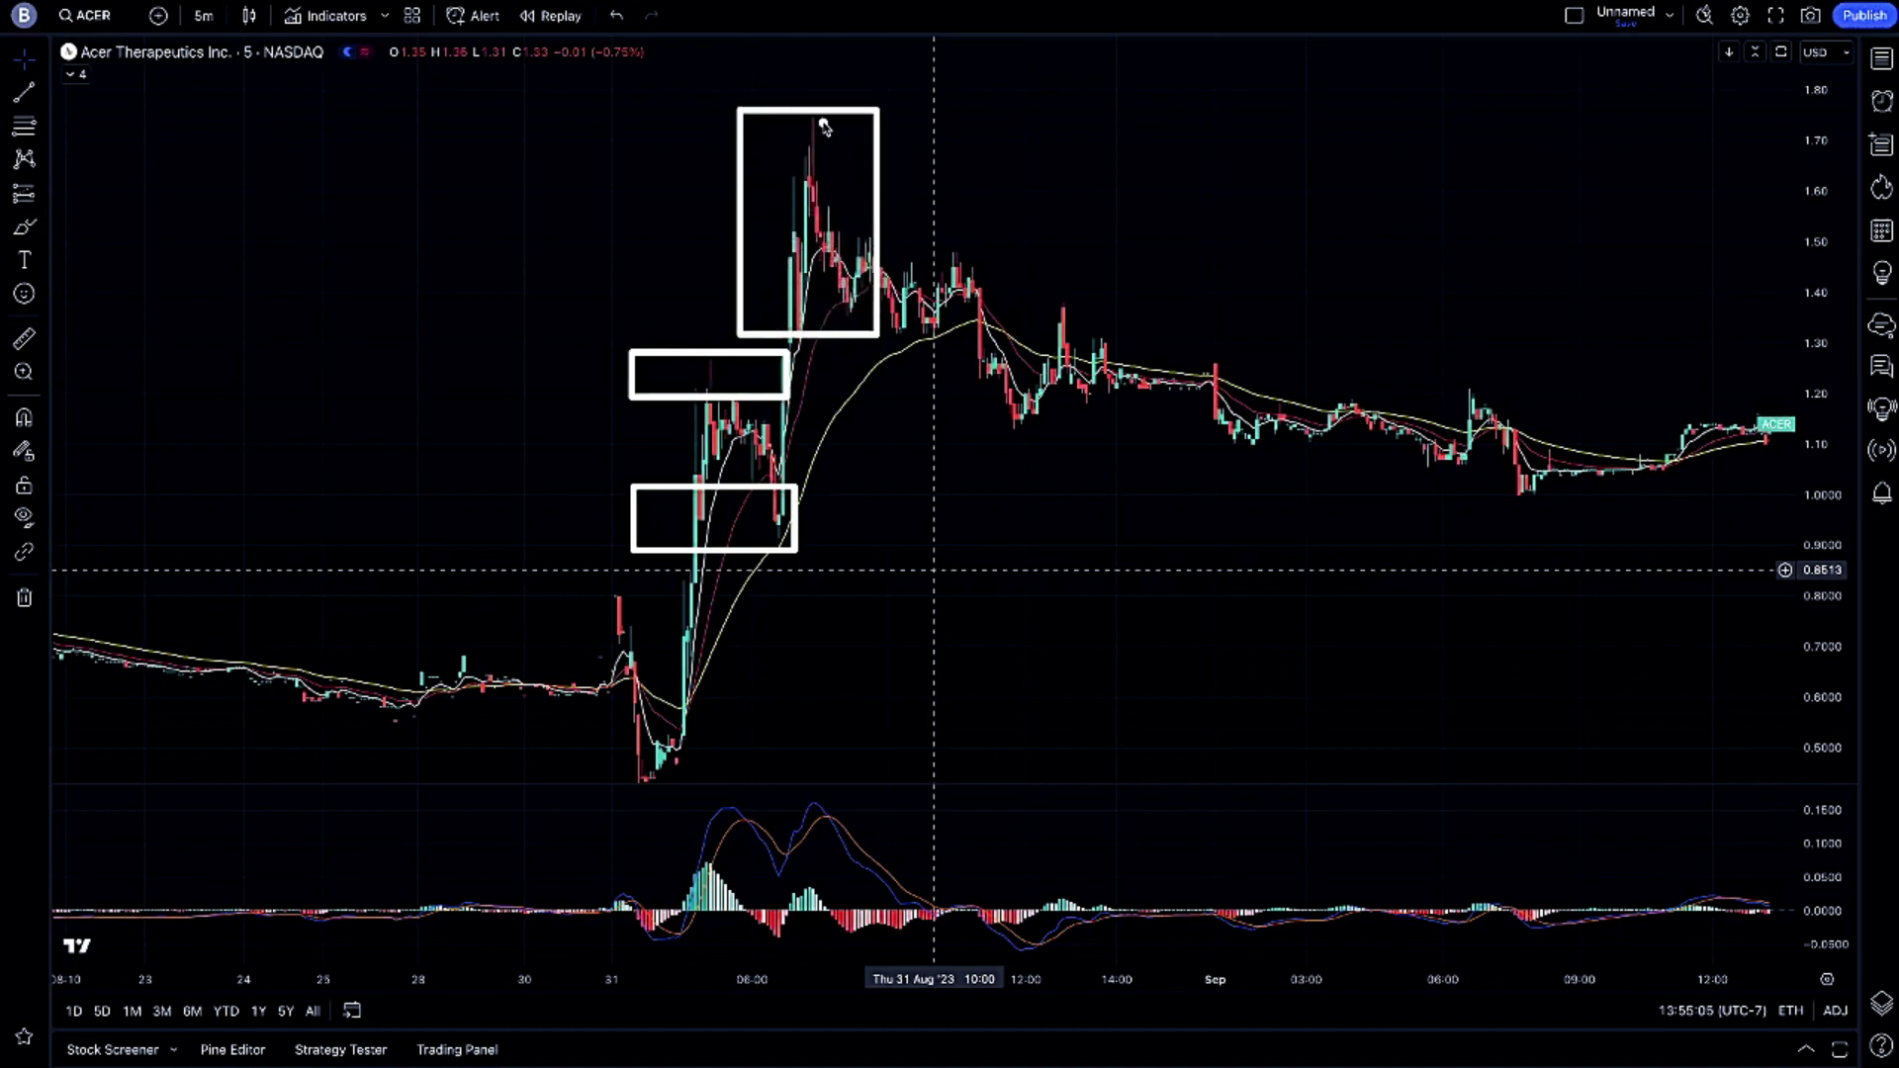